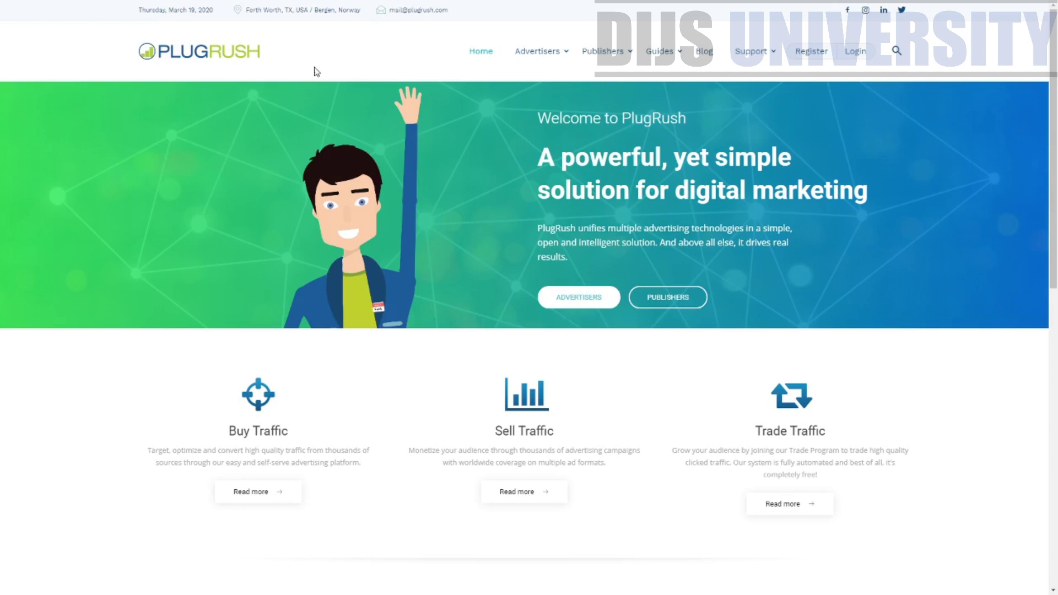
Highlight the office location text and bring up the Advertisers options on the PlugRush home page.
drag(362, 10, 246, 10)
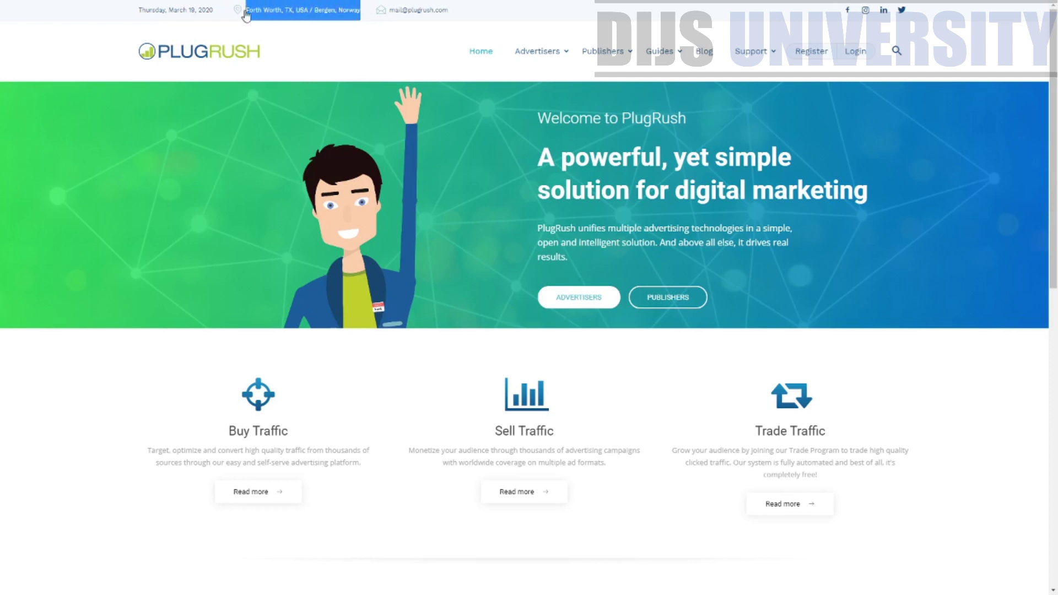
click(435, 68)
mouse_move(525, 66)
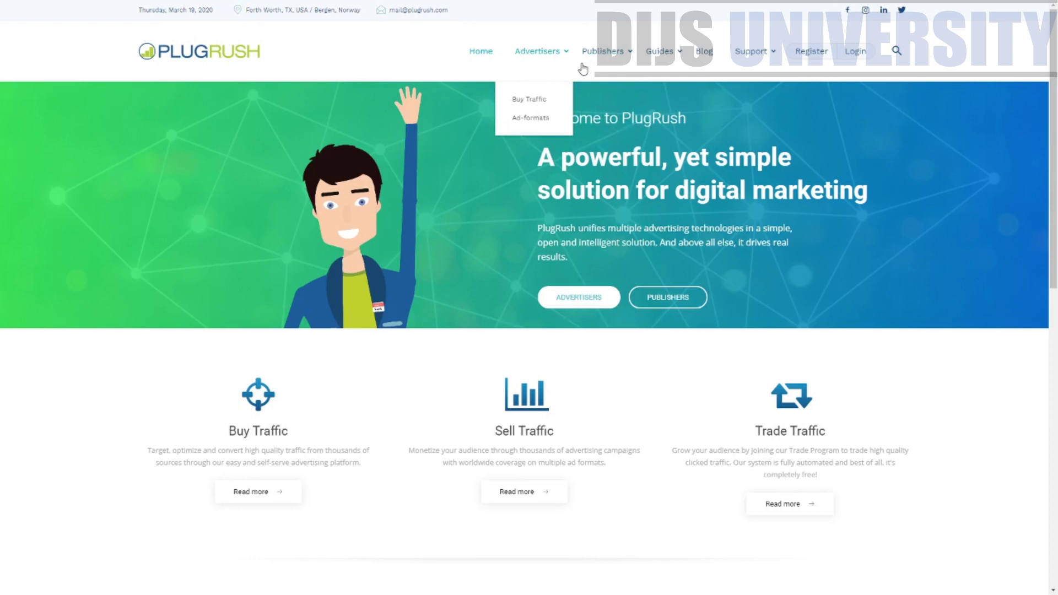
mouse_move(589, 77)
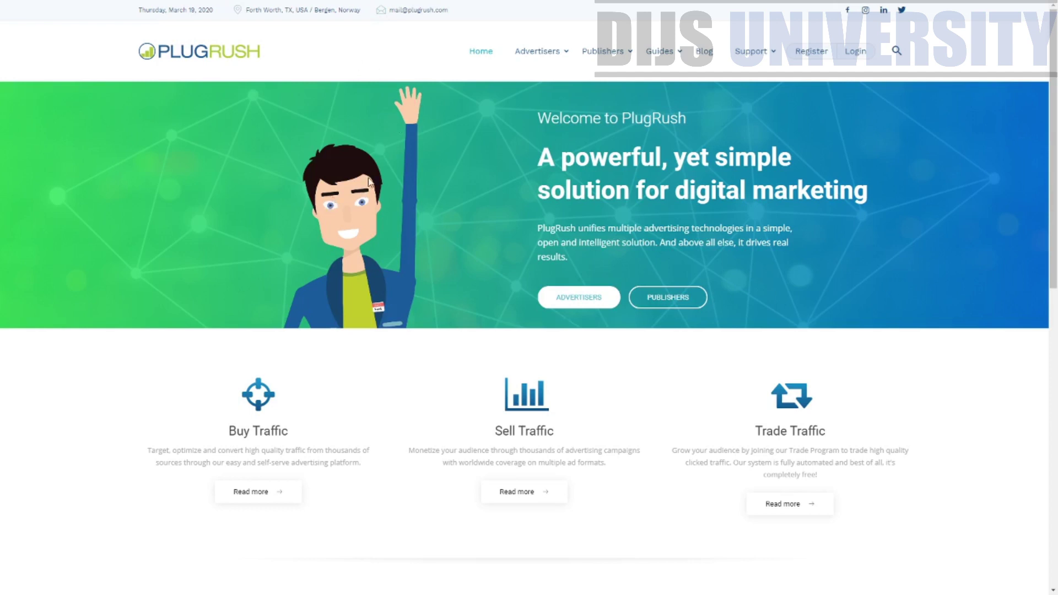
Visit the Sell Traffic and Buy Traffic pages, then return to the PlugRush home page.
scroll(1049, 186, down, 1)
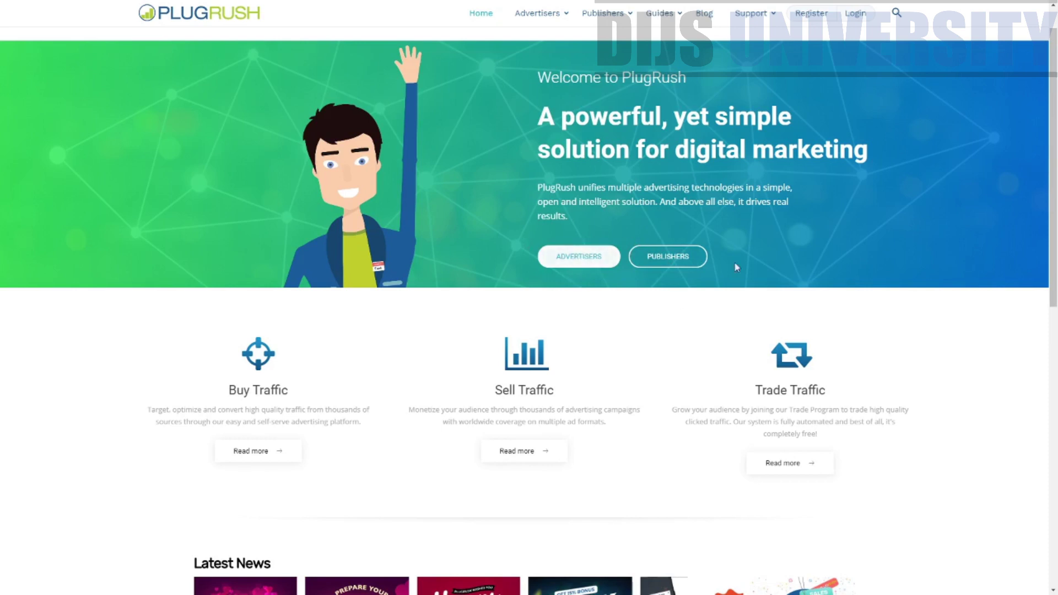
click(694, 256)
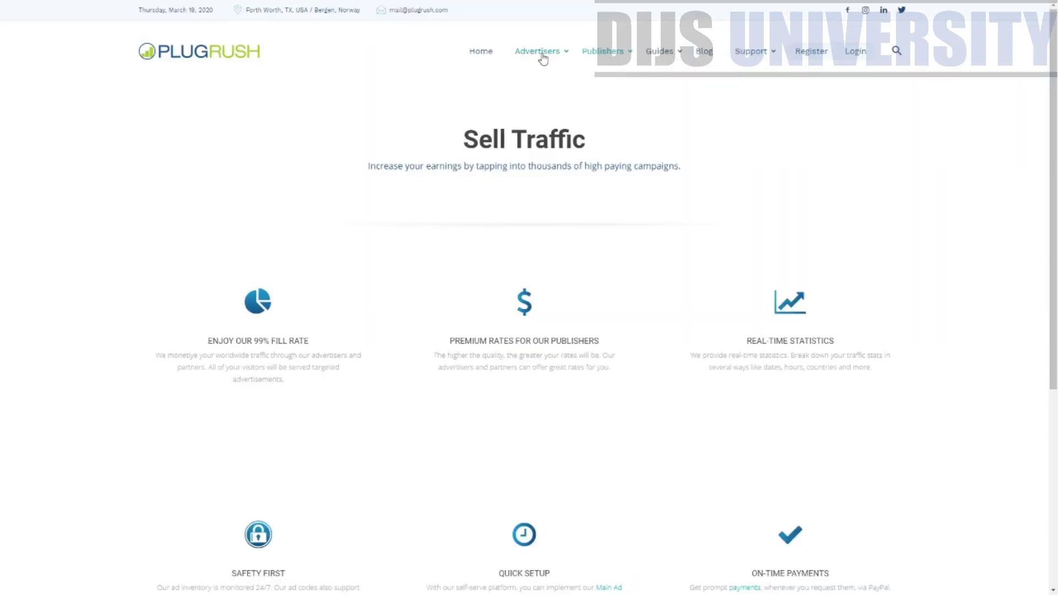
mouse_move(540, 58)
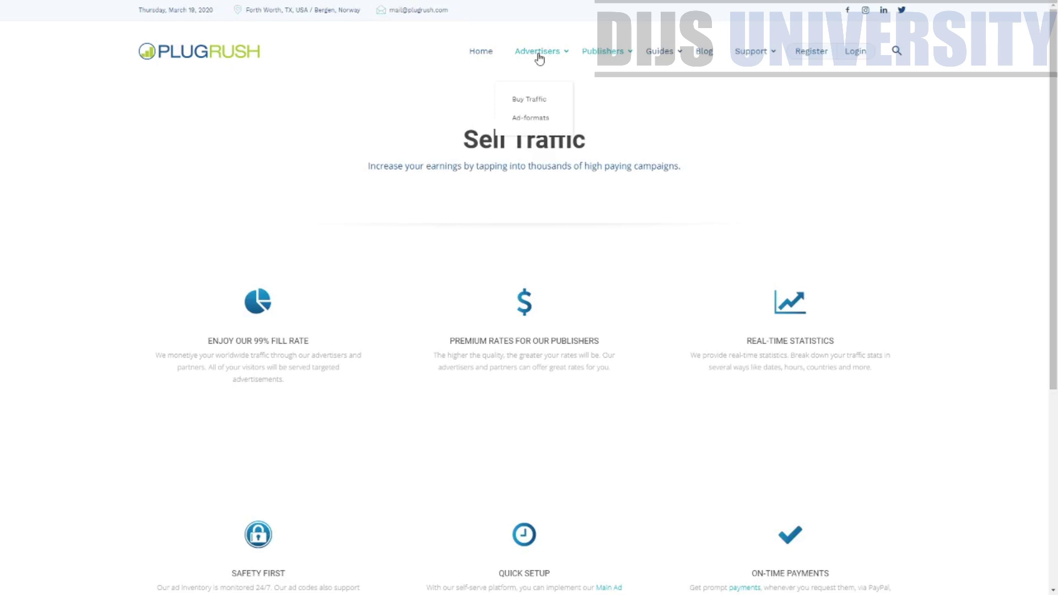
click(540, 59)
click(469, 56)
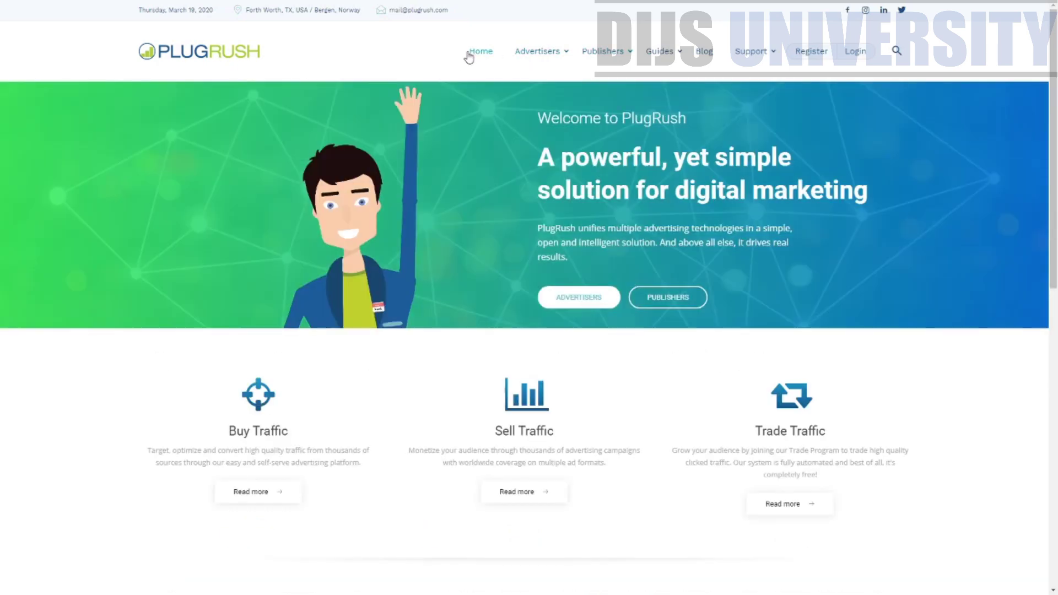
Highlight the Buy Traffic, Sell Traffic and Trade Traffic headings and the Trade Traffic description.
scroll(1057, 214, down, 3)
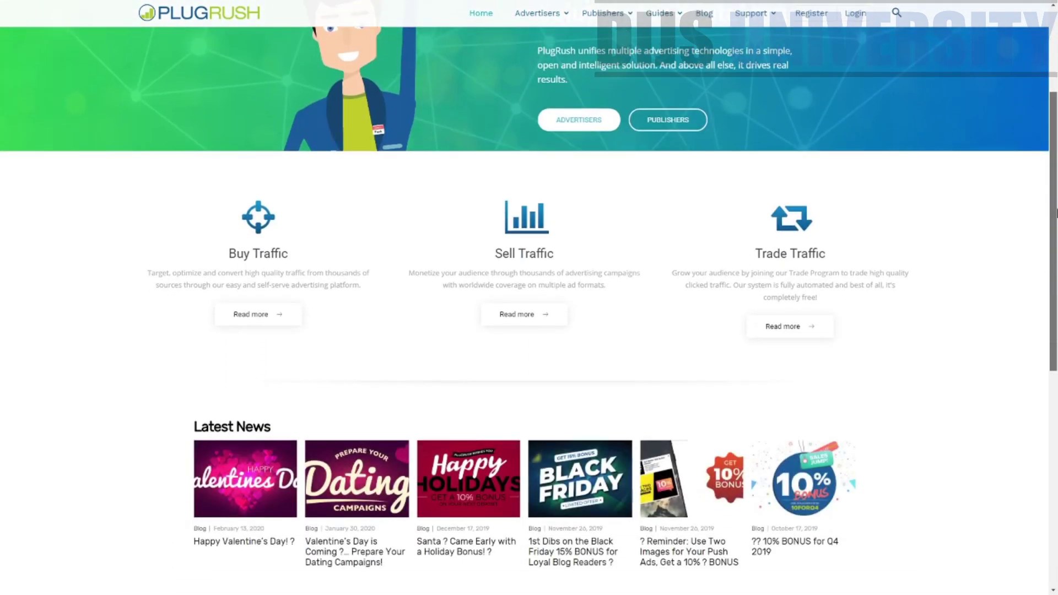
scroll(1056, 214, down, 2)
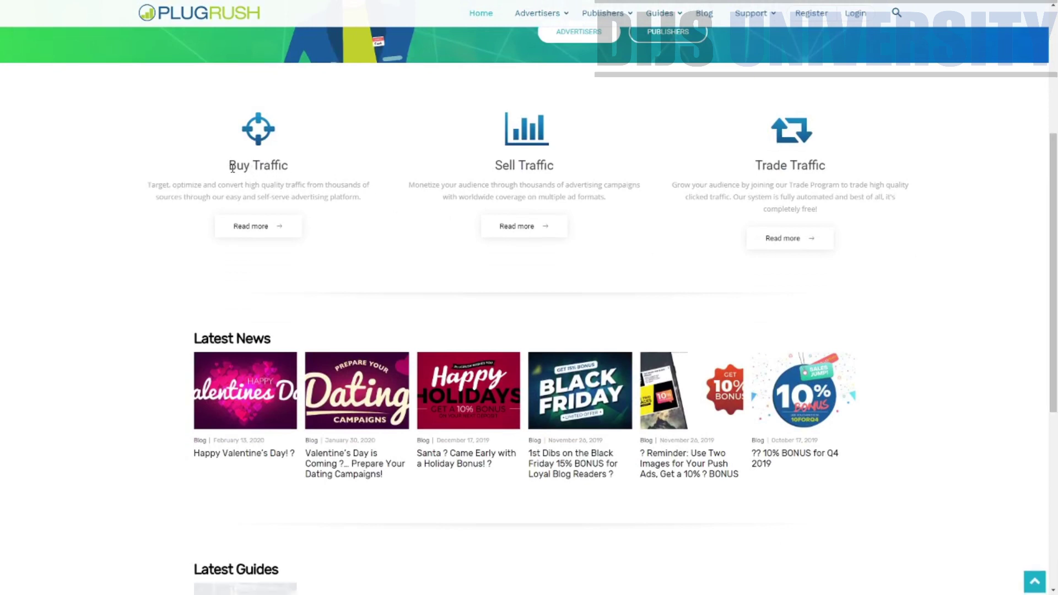
drag(229, 165, 288, 166)
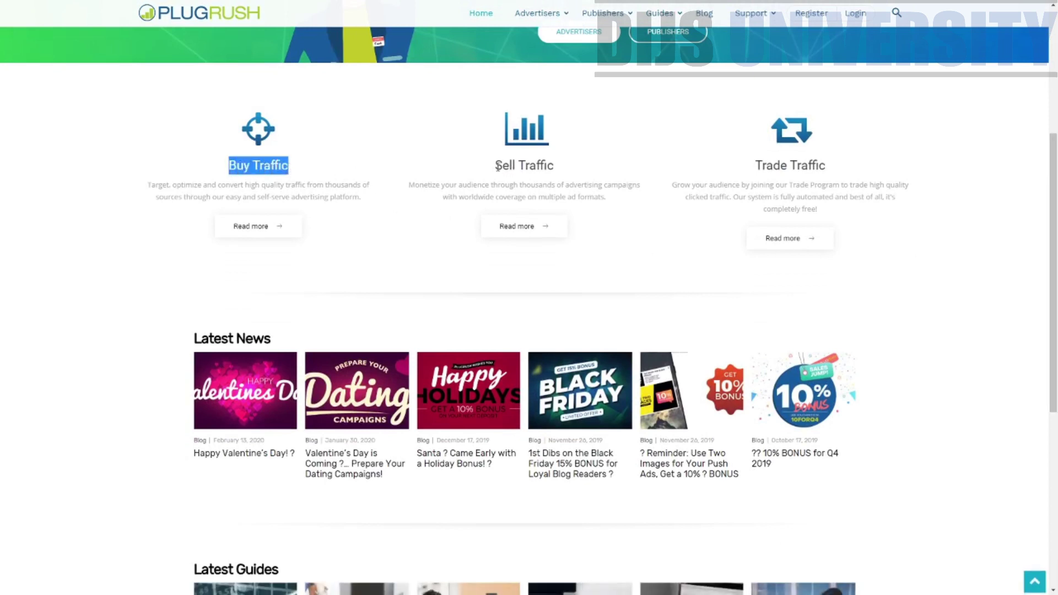
drag(496, 166, 556, 165)
drag(302, 166, 200, 168)
drag(574, 168, 495, 167)
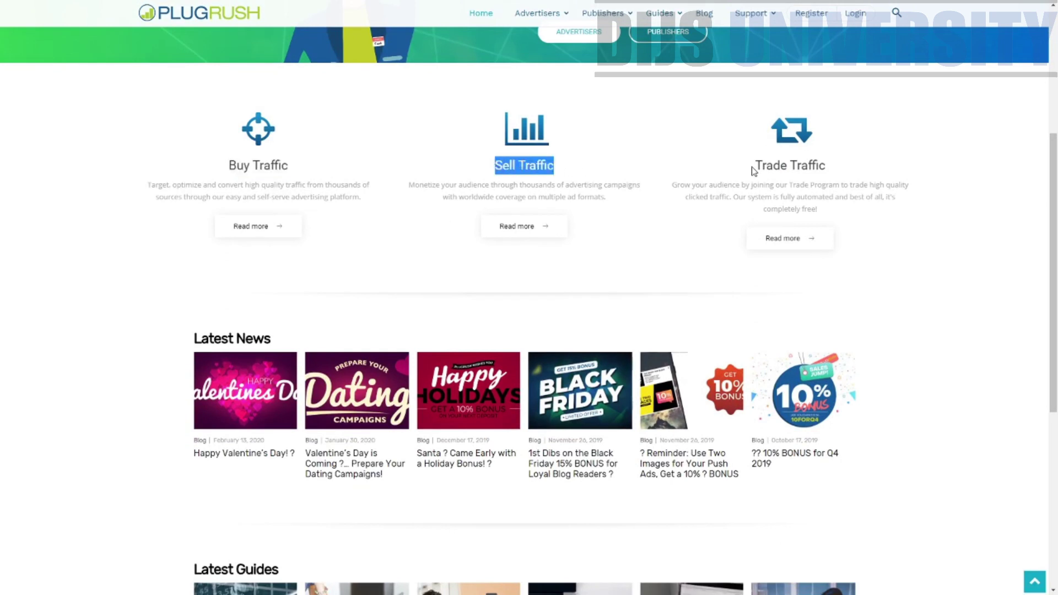
drag(762, 165, 835, 170)
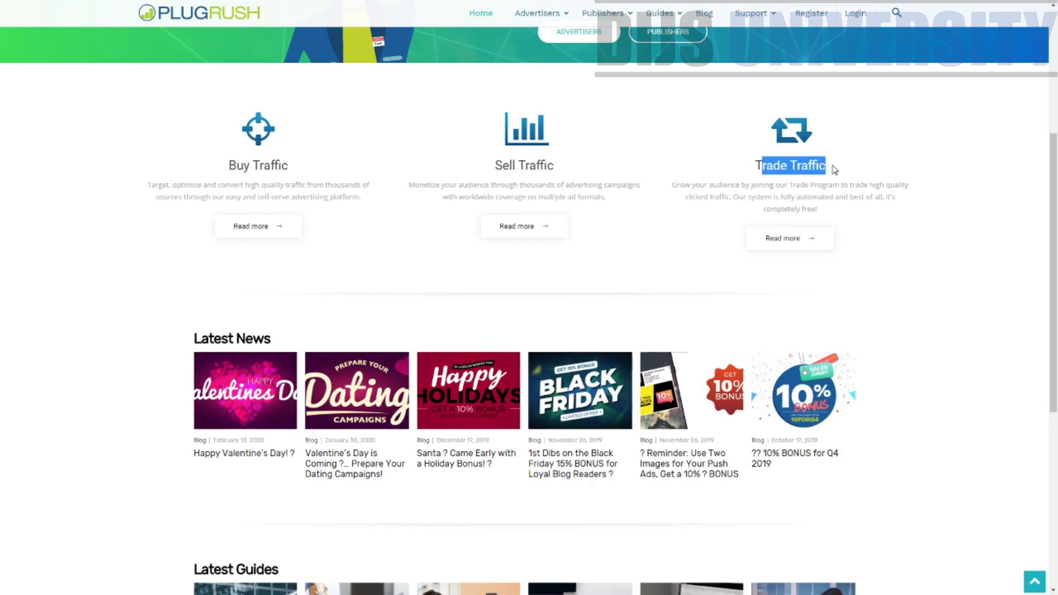
click(729, 186)
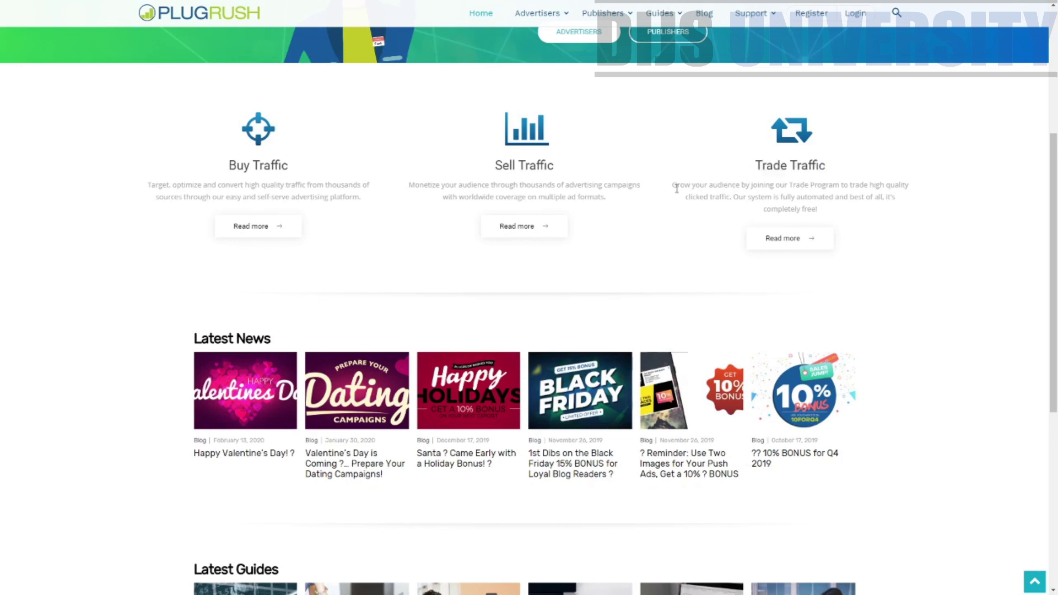
drag(672, 185, 784, 211)
Scroll through Latest News and Latest Guides, highlighting the Valentine post's year and the first guide's date.
scroll(1053, 223, down, 3)
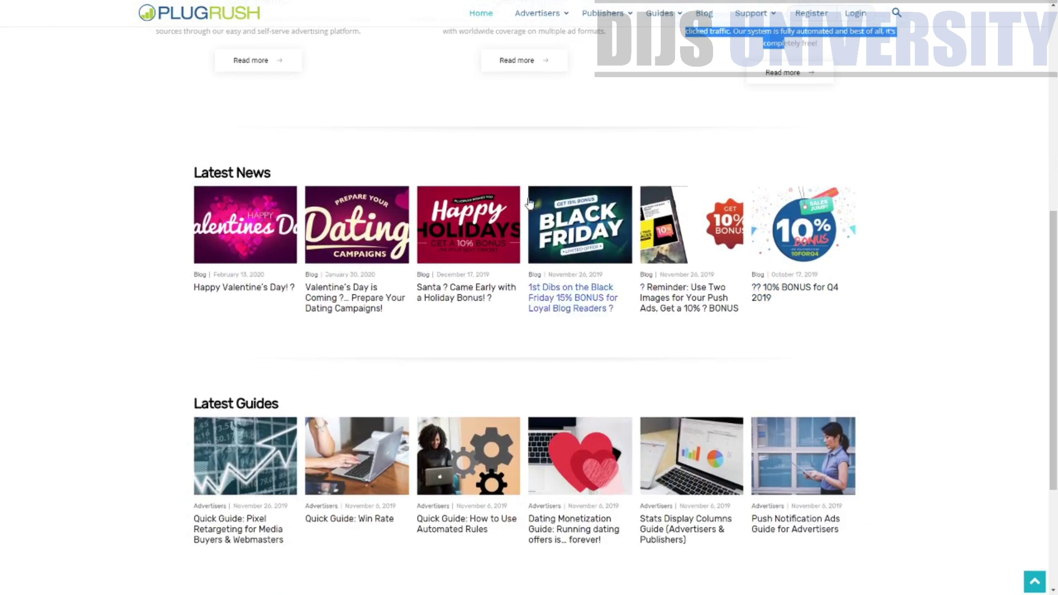
drag(273, 281, 214, 278)
click(263, 349)
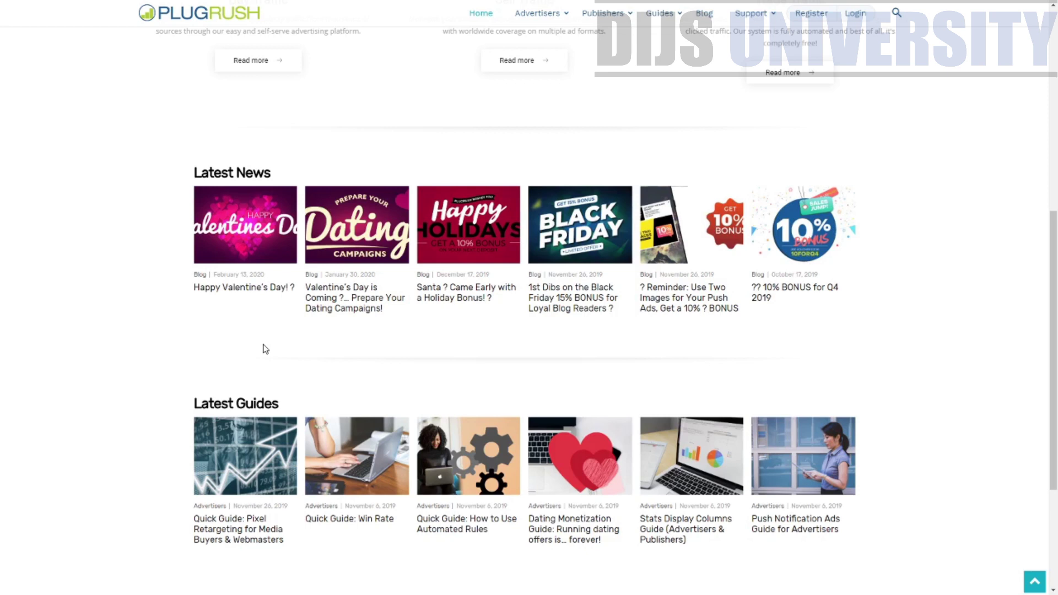
scroll(256, 325, down, 4)
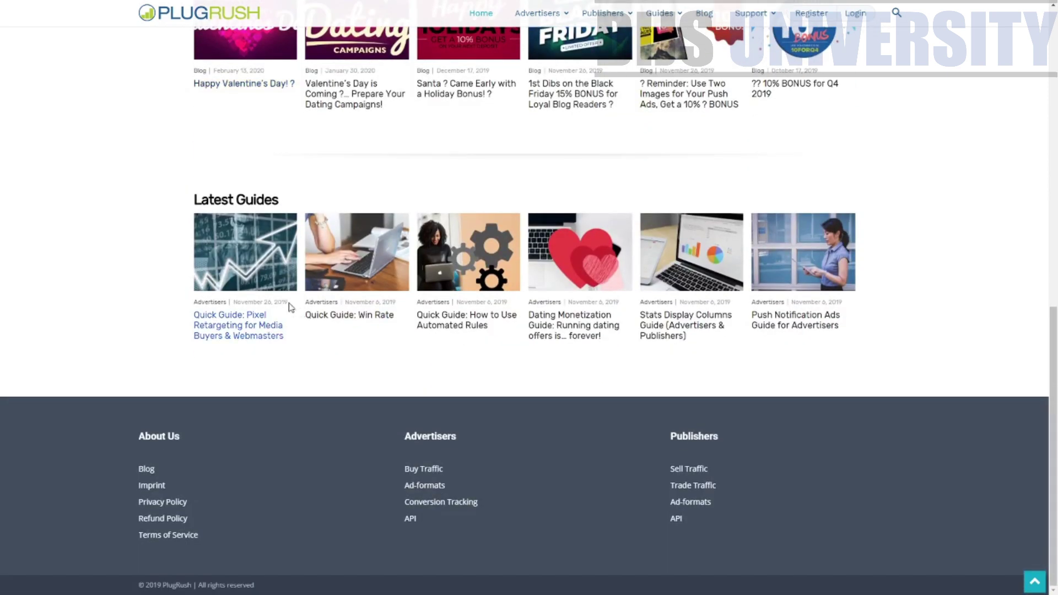
drag(289, 303, 261, 302)
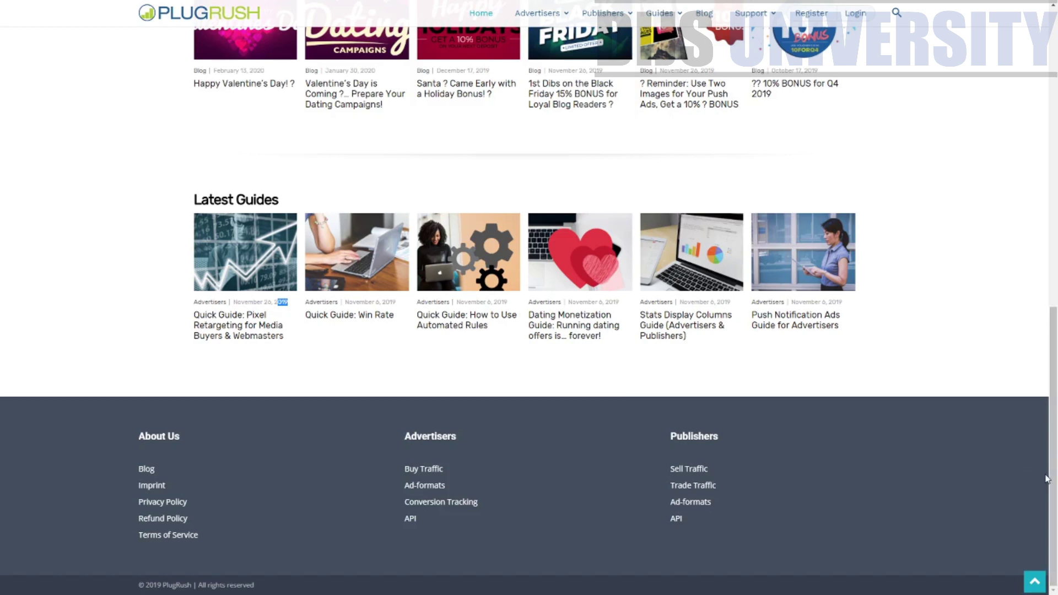
drag(1053, 478, 1049, 150)
scroll(1034, 243, down, 15)
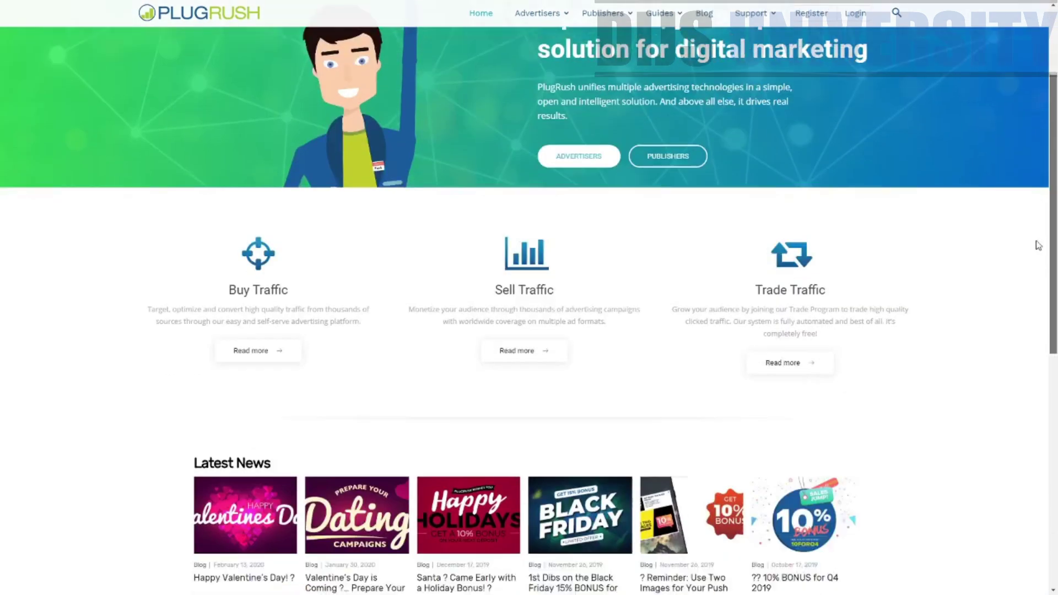
scroll(1032, 196, up, 15)
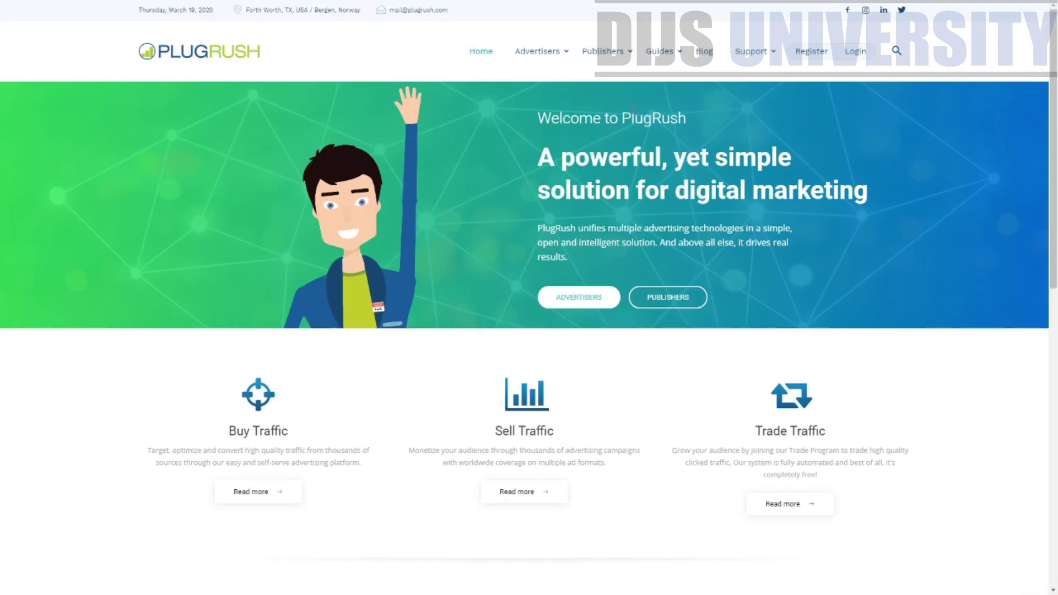
Go from Buy Traffic to the Sell Traffic page and highlight its heading and 99% fill rate.
click(544, 52)
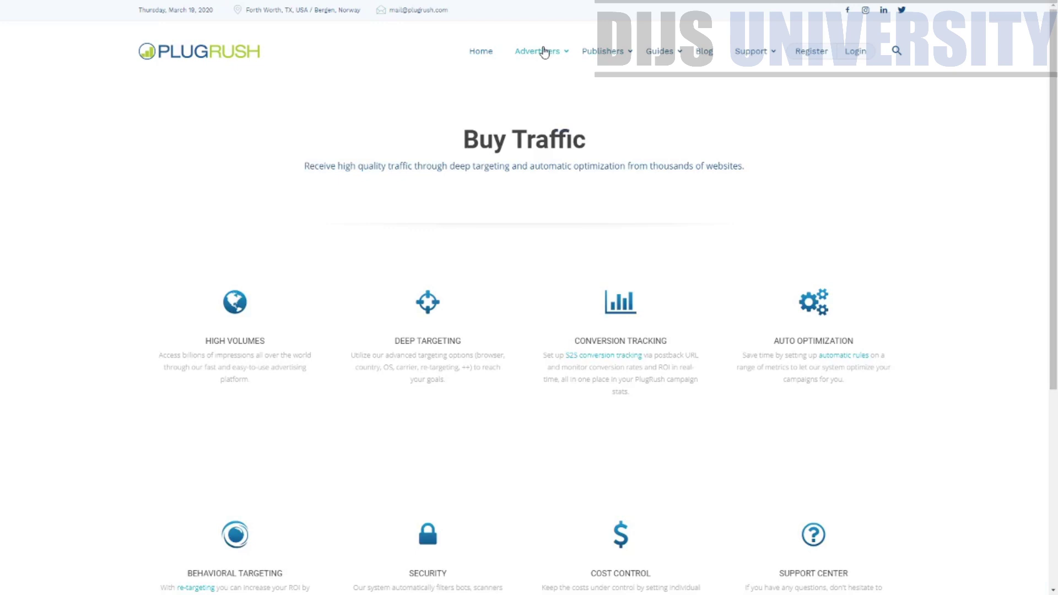
click(587, 55)
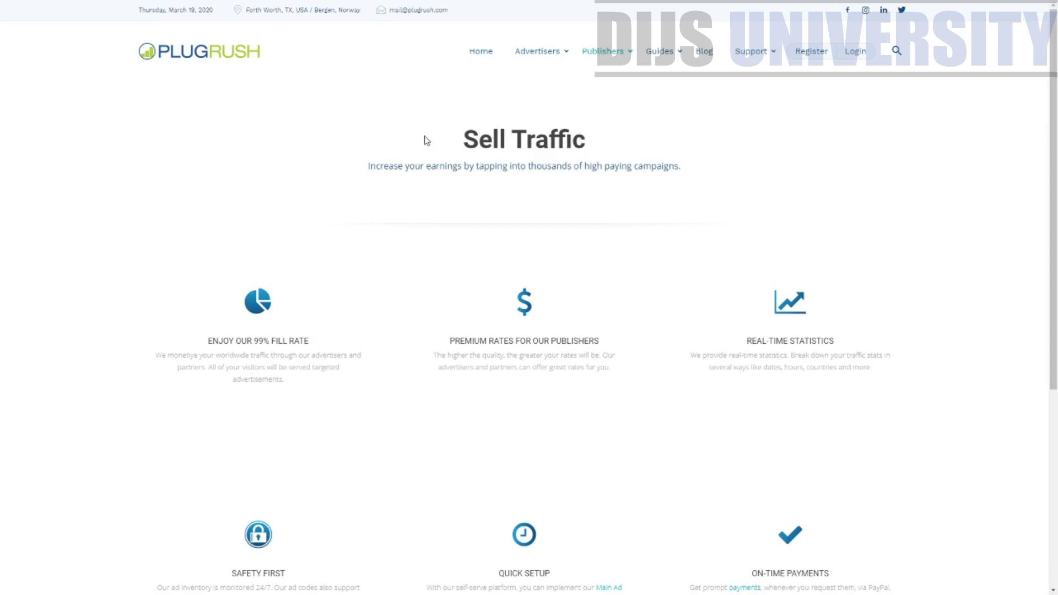
drag(465, 143, 640, 144)
drag(219, 341, 318, 339)
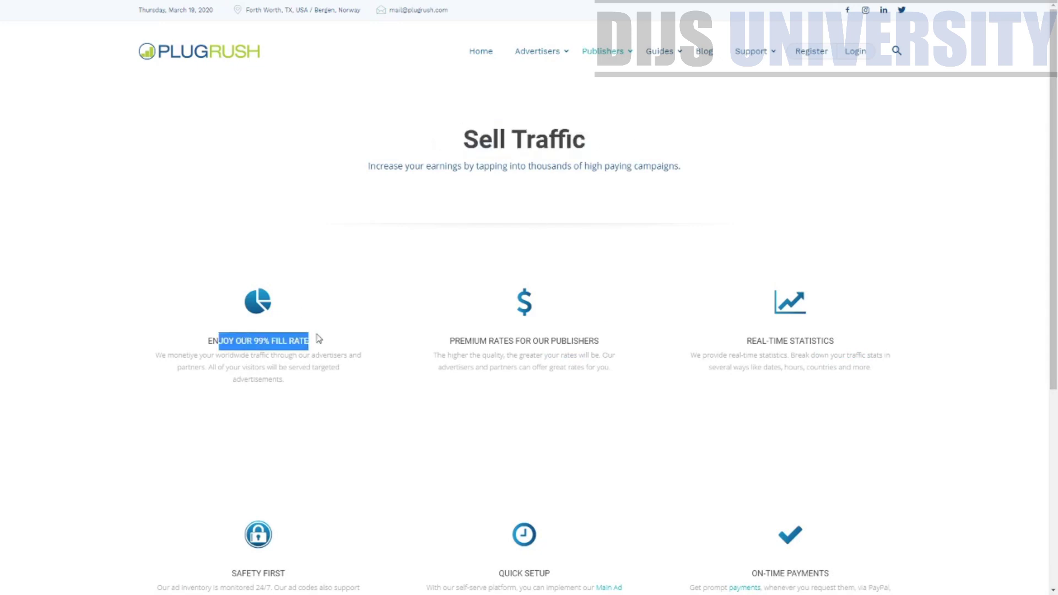
Scroll through the publisher benefits, highlighting premium rates, ON-TIME PAYMENTS and QUICK SETUP.
scroll(380, 337, down, 2)
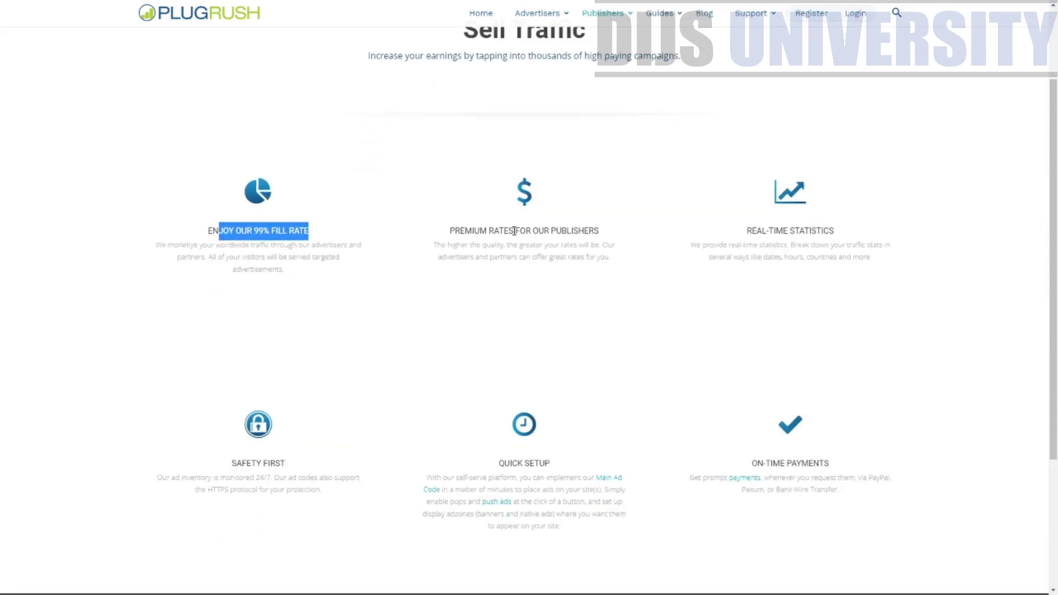
drag(464, 231, 637, 232)
drag(762, 231, 856, 232)
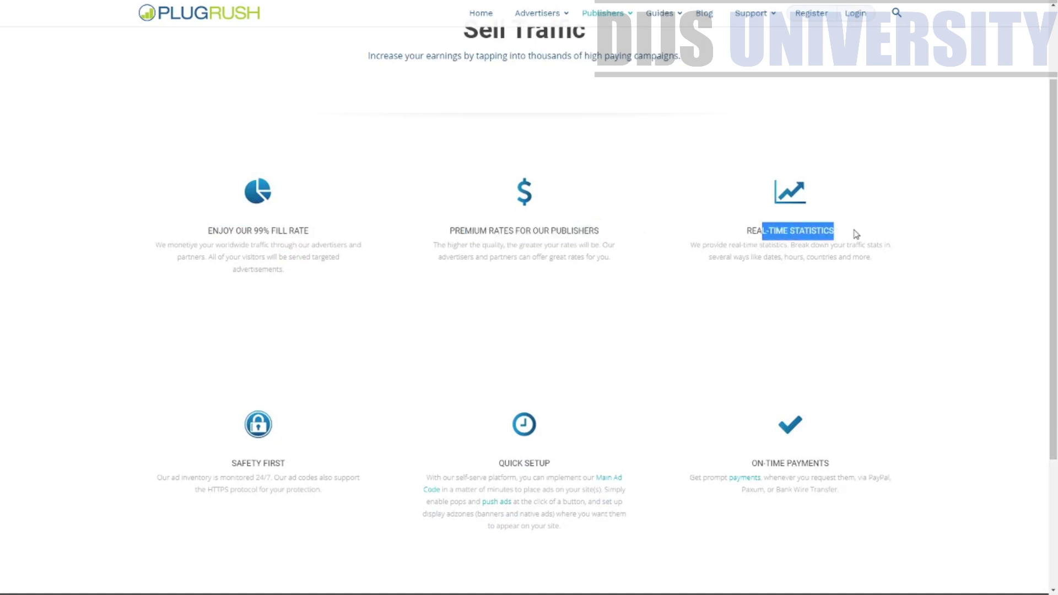
scroll(776, 264, down, 3)
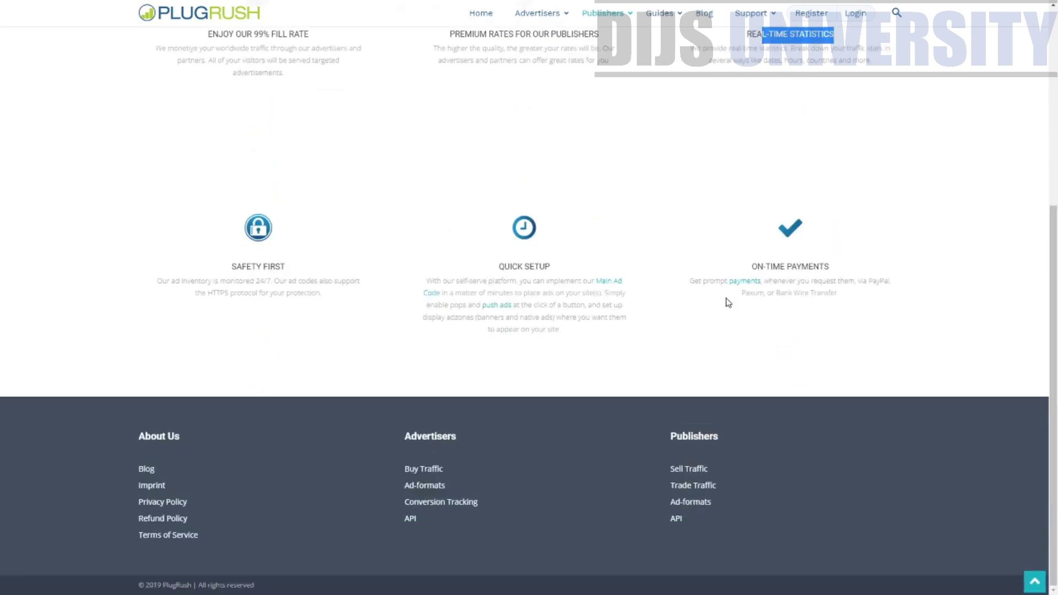
drag(748, 266, 864, 272)
drag(504, 266, 557, 270)
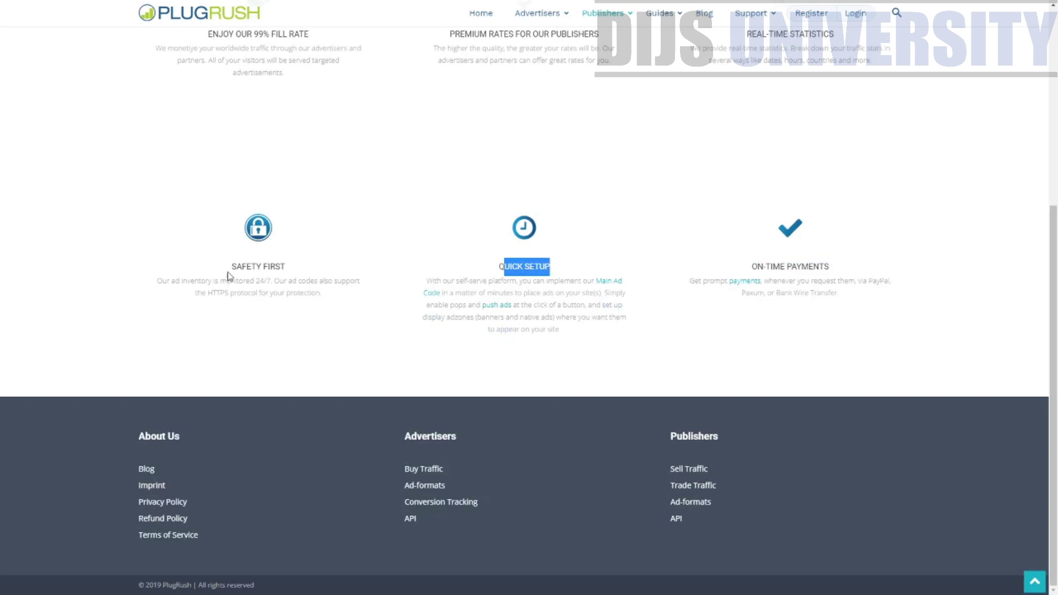
drag(235, 268, 500, 345)
scroll(524, 275, up, 5)
mouse_move(517, 65)
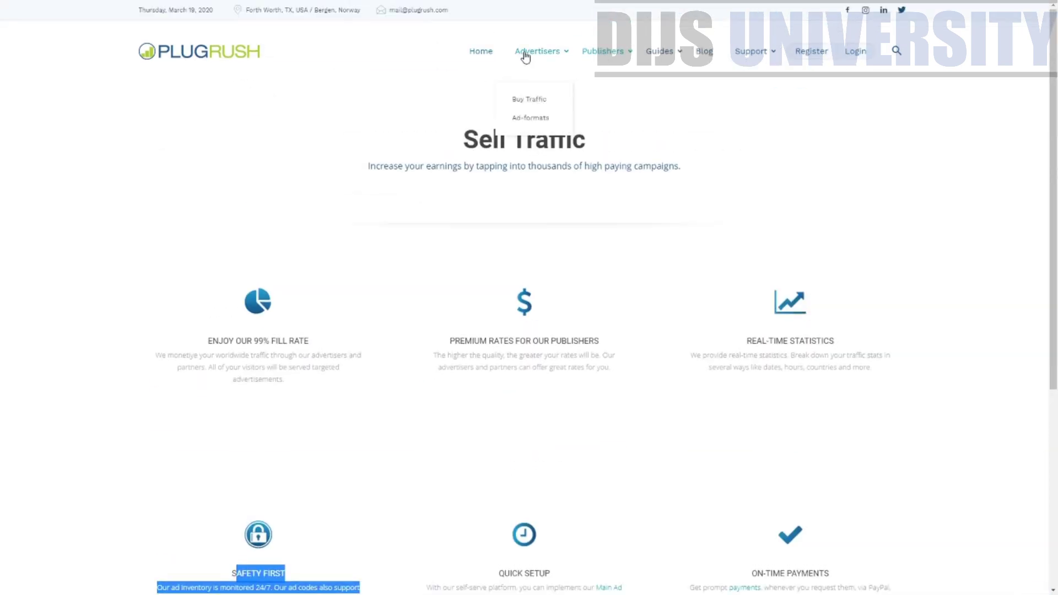
click(528, 100)
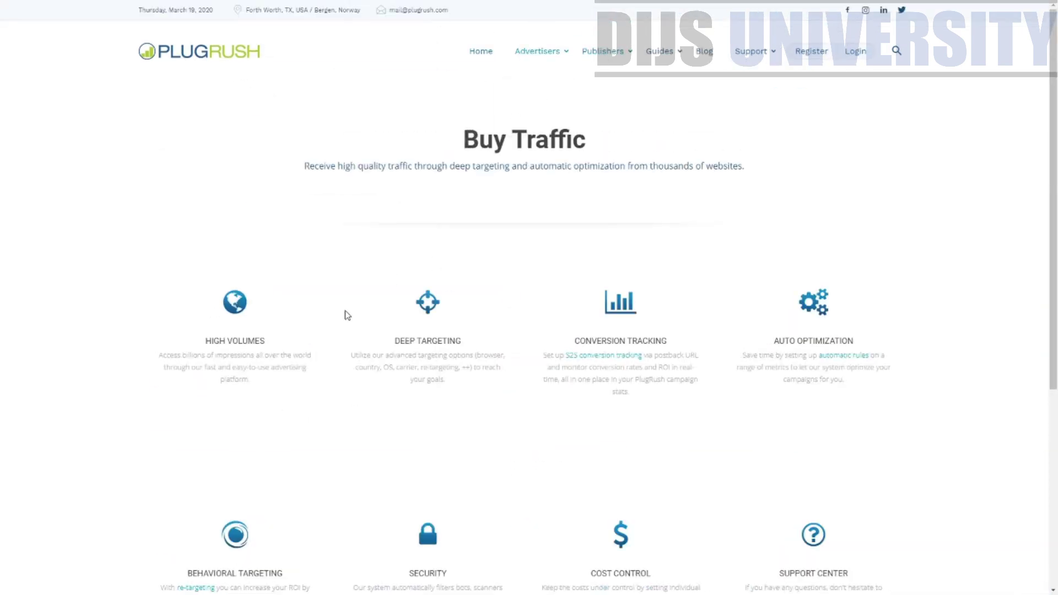
scroll(287, 292, down, 2)
drag(205, 231, 266, 231)
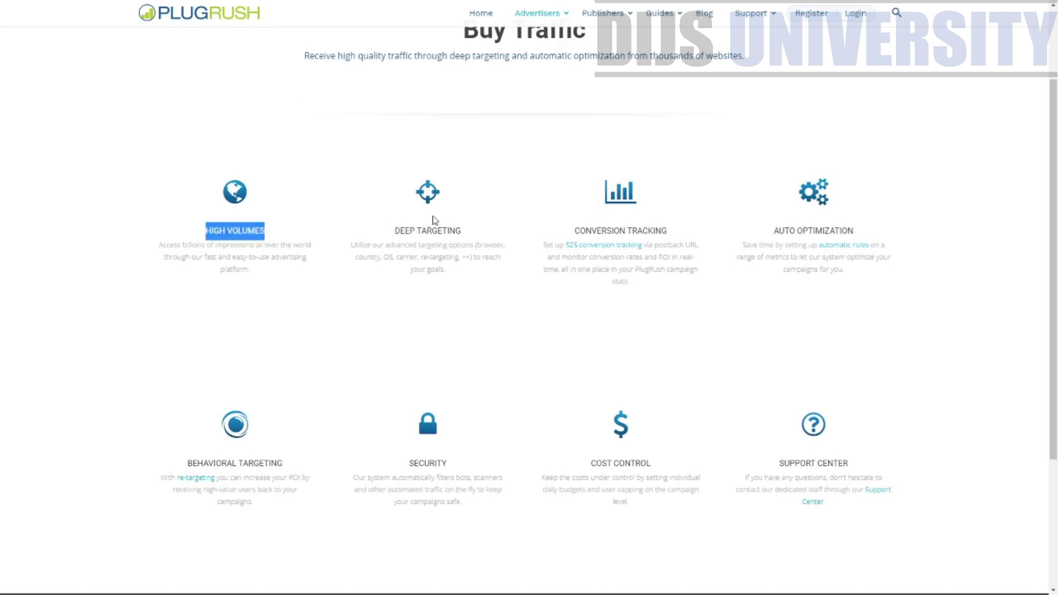
drag(395, 230, 464, 232)
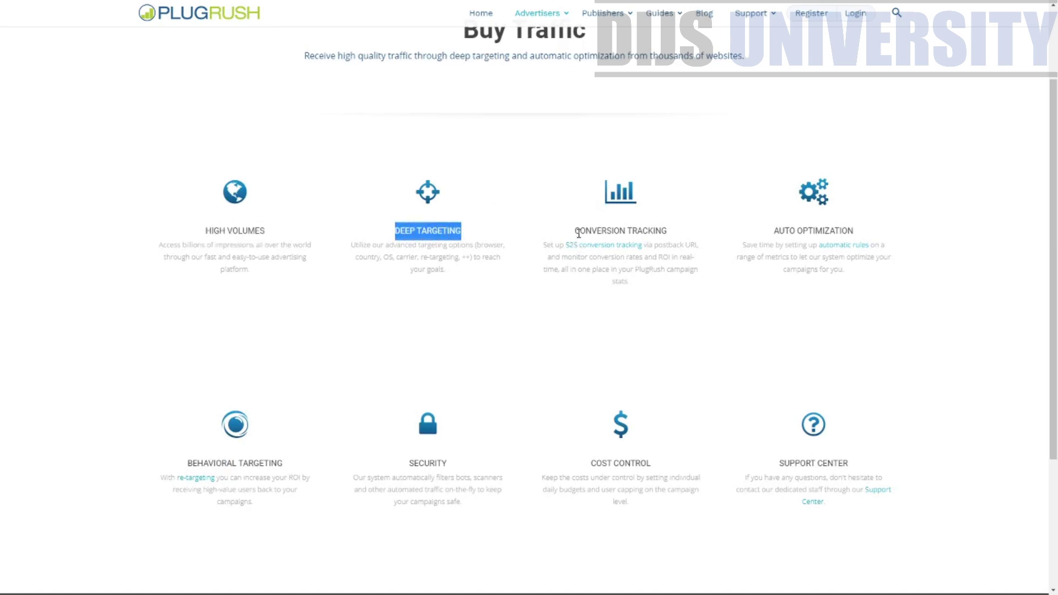
drag(579, 231, 684, 235)
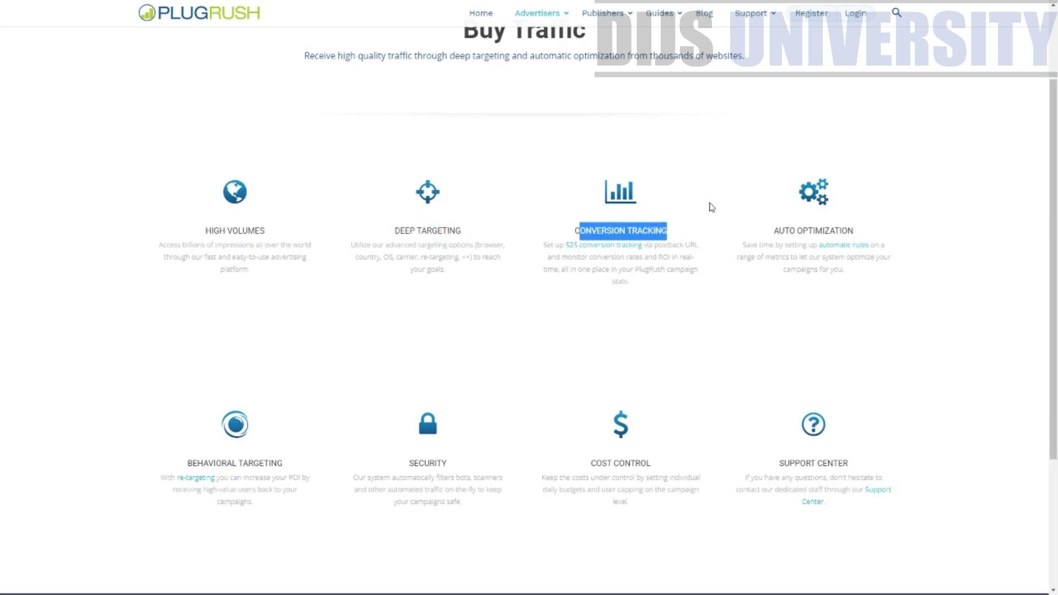
drag(774, 232, 868, 237)
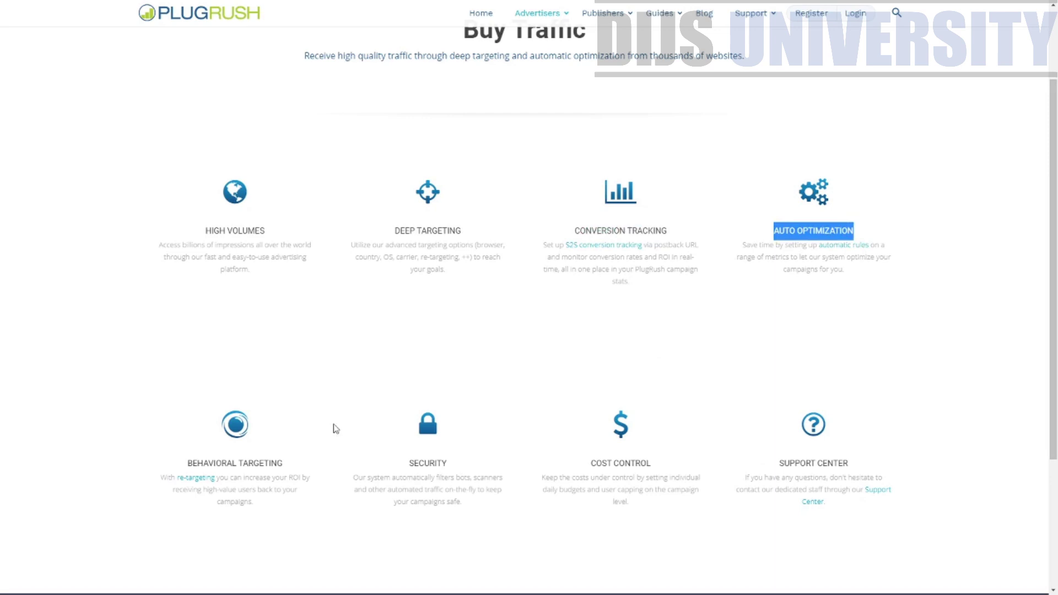
drag(190, 465, 108, 503)
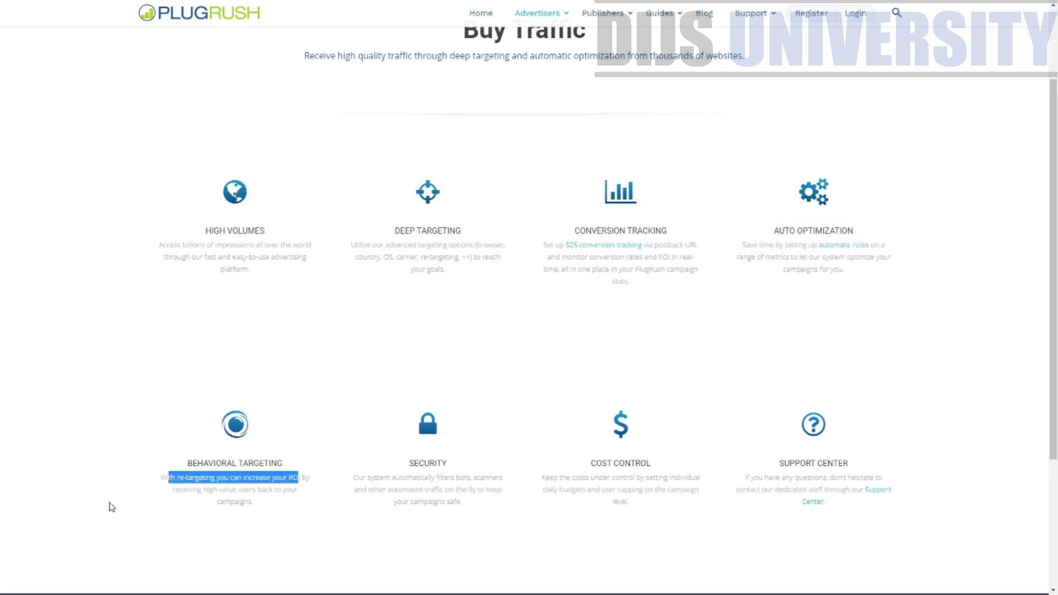
click(120, 498)
drag(164, 478, 307, 510)
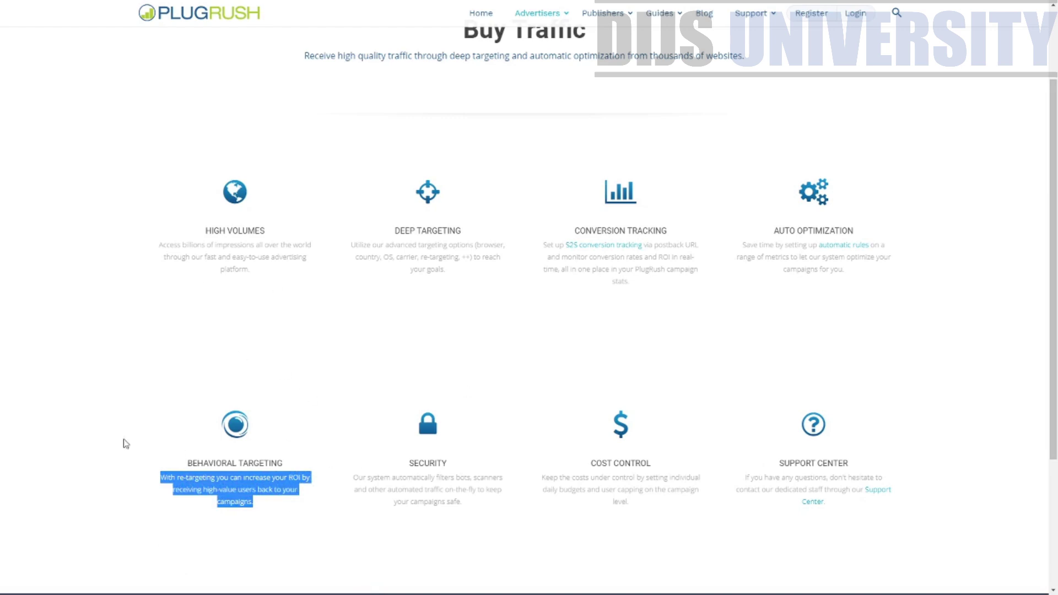
drag(455, 472, 389, 469)
click(648, 466)
drag(648, 463, 571, 463)
drag(919, 463, 689, 465)
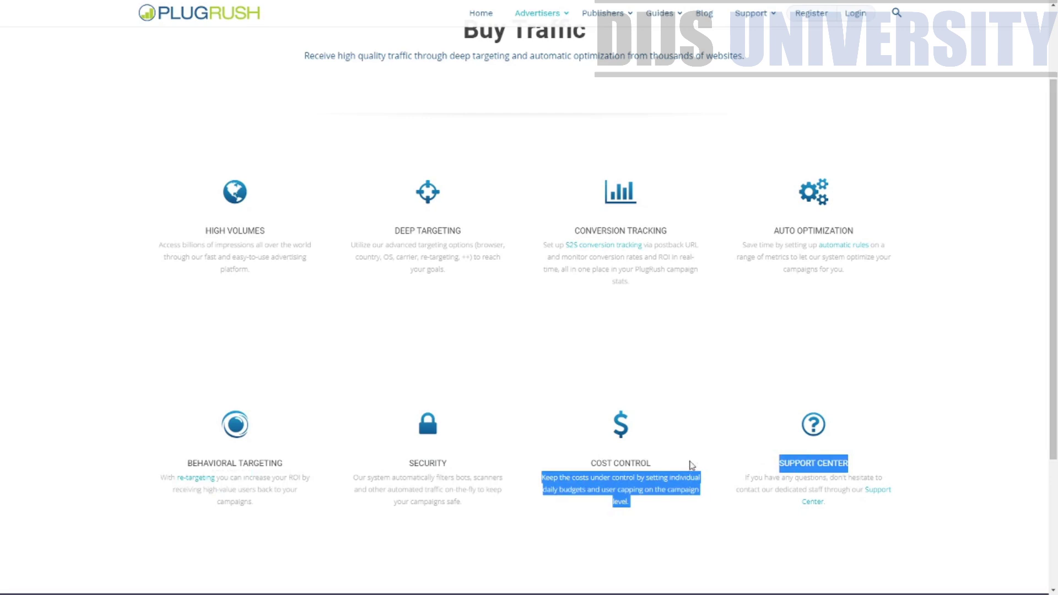
click(995, 495)
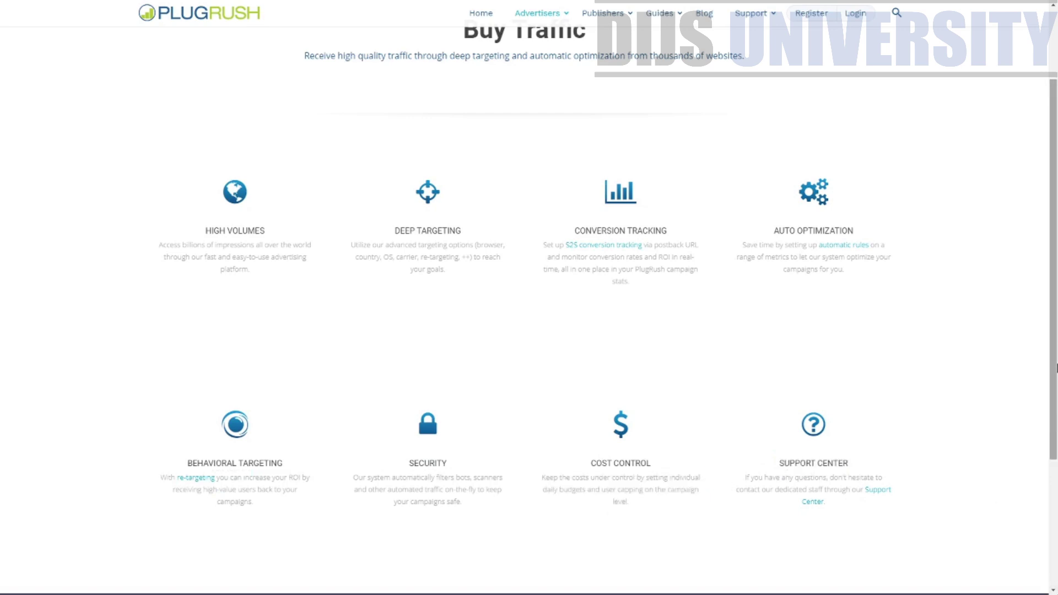
scroll(1053, 264, up, 2)
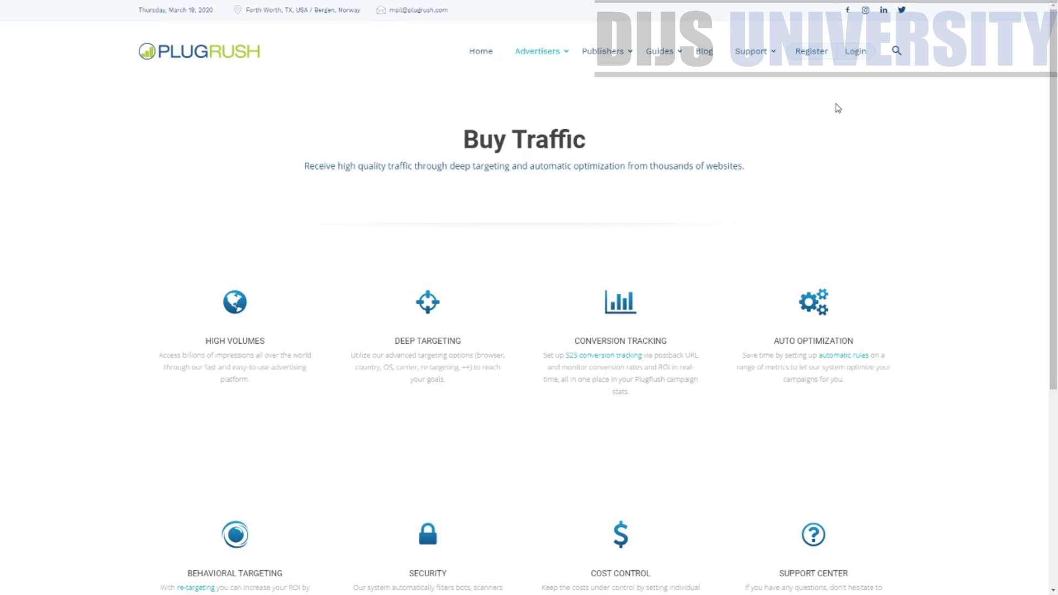
Log in, dismiss the What's New tip, and close the 'Trading is back!' Trade Program announcement.
click(849, 50)
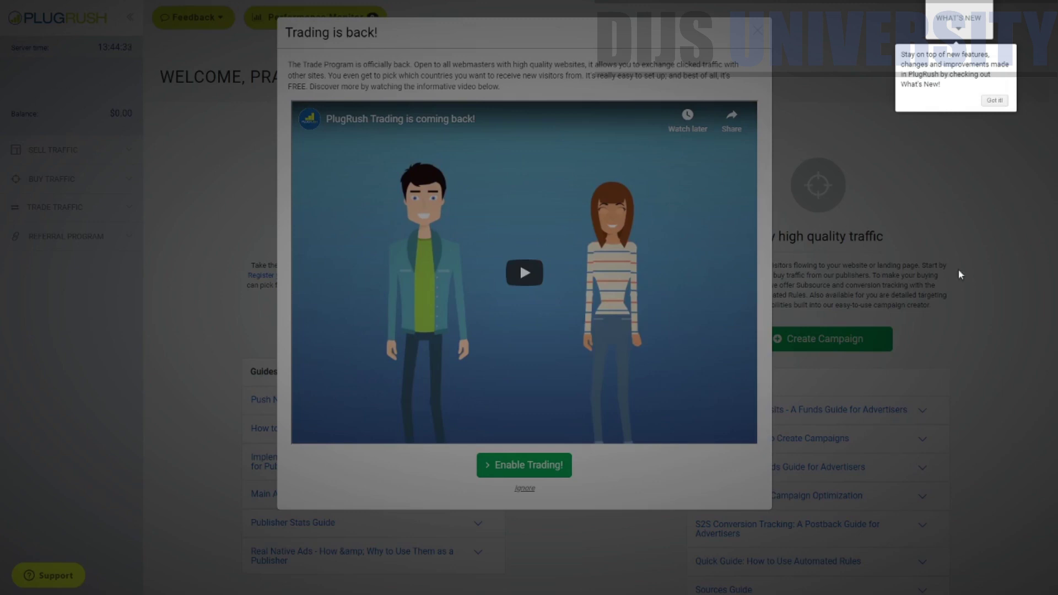
click(995, 100)
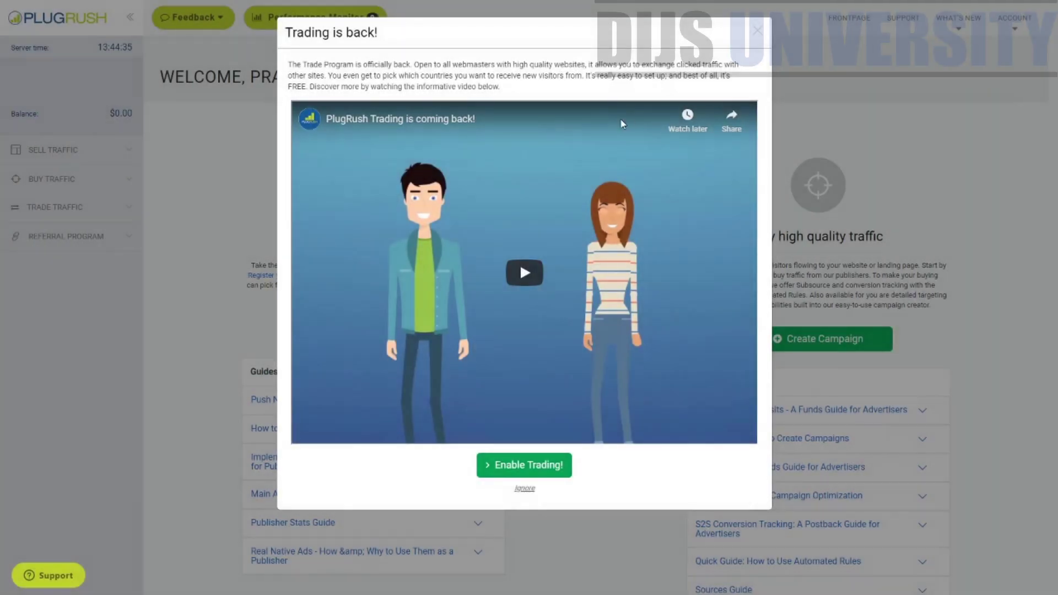
drag(308, 63, 768, 105)
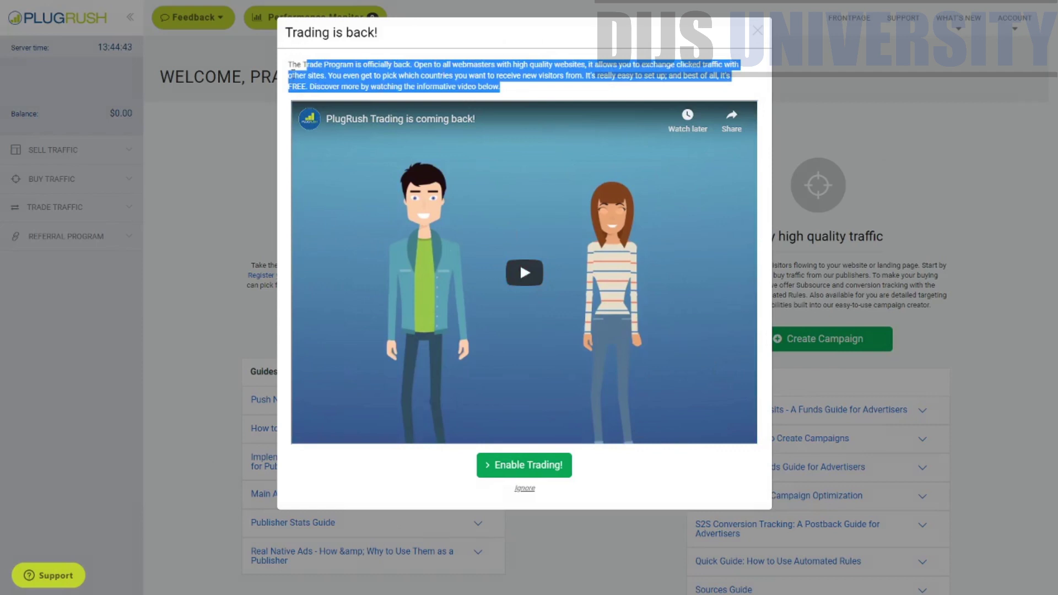
drag(292, 64, 337, 64)
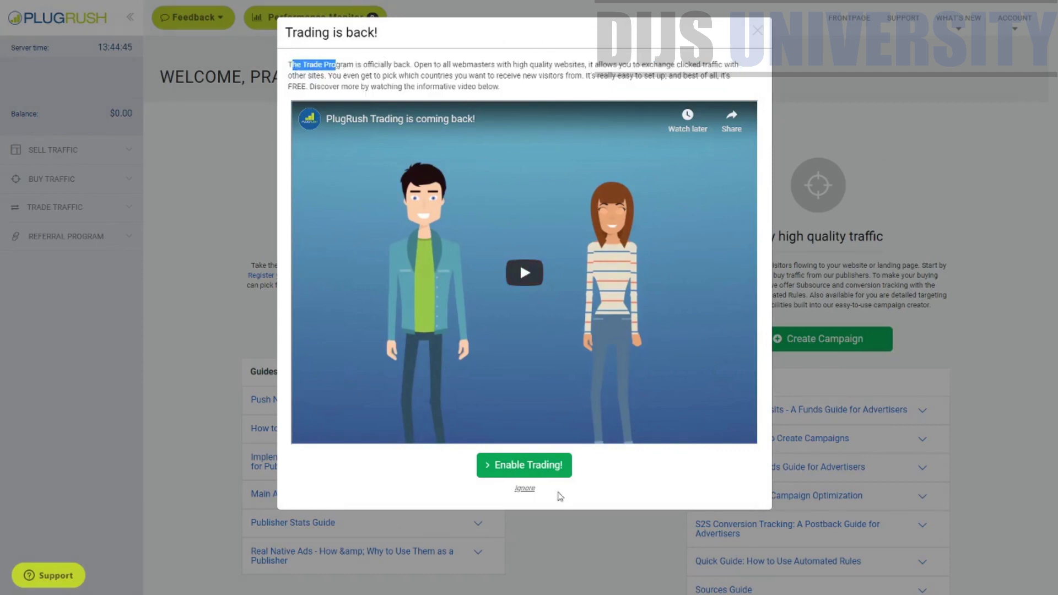
click(757, 31)
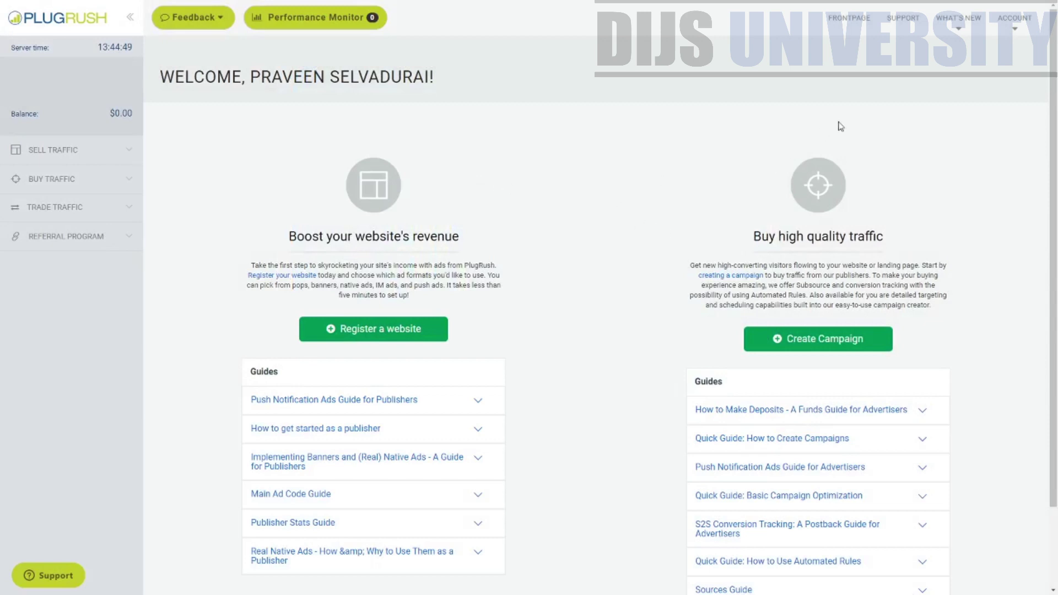
scroll(1055, 377, down, 2)
scroll(1056, 376, up, 2)
Go to Account > Security and review the Google Authenticator authentication method.
click(1014, 25)
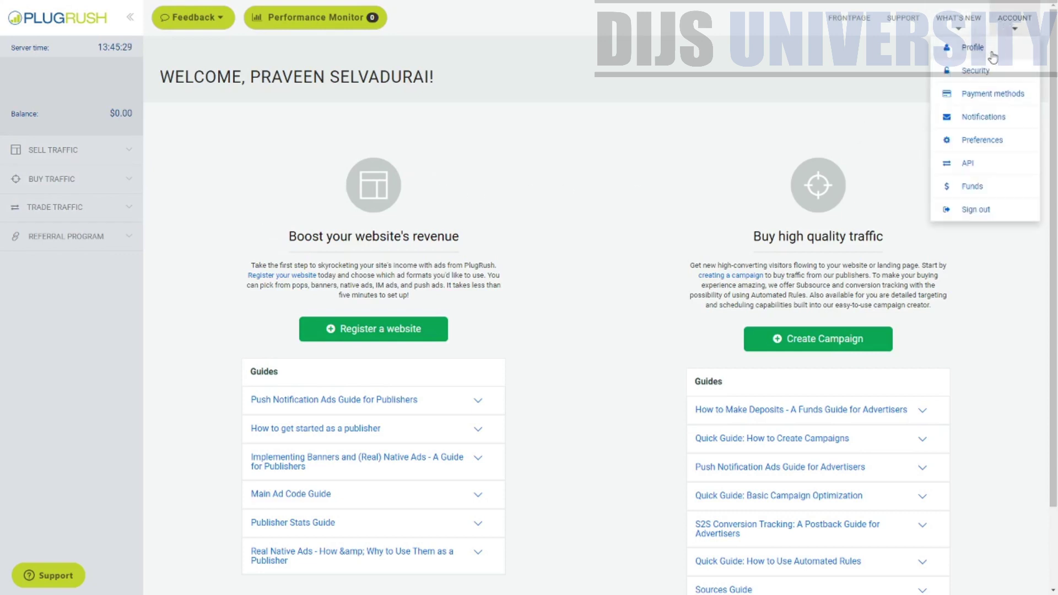
click(1012, 94)
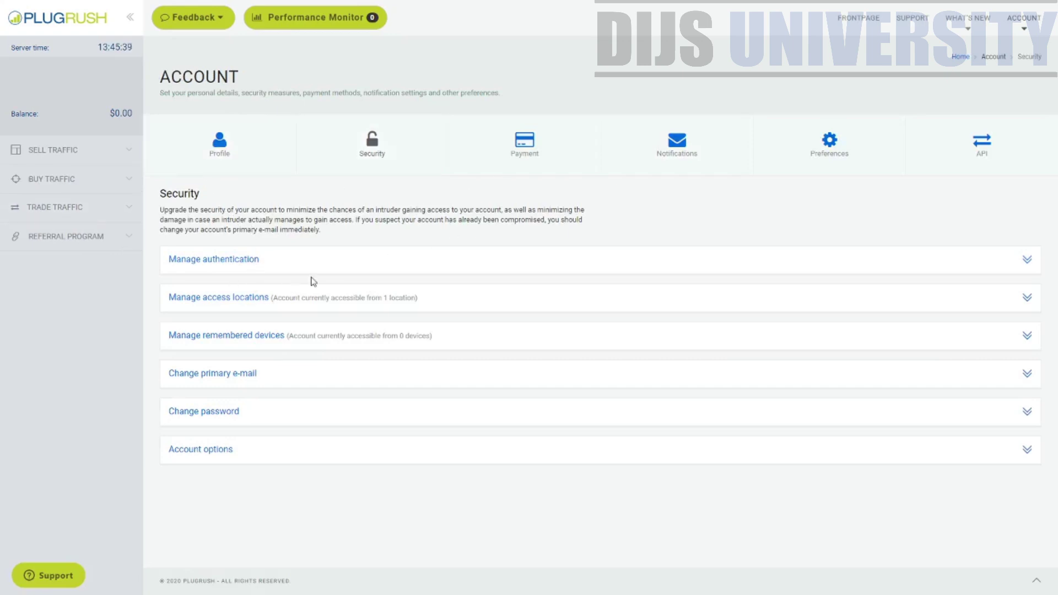
drag(253, 264, 260, 262)
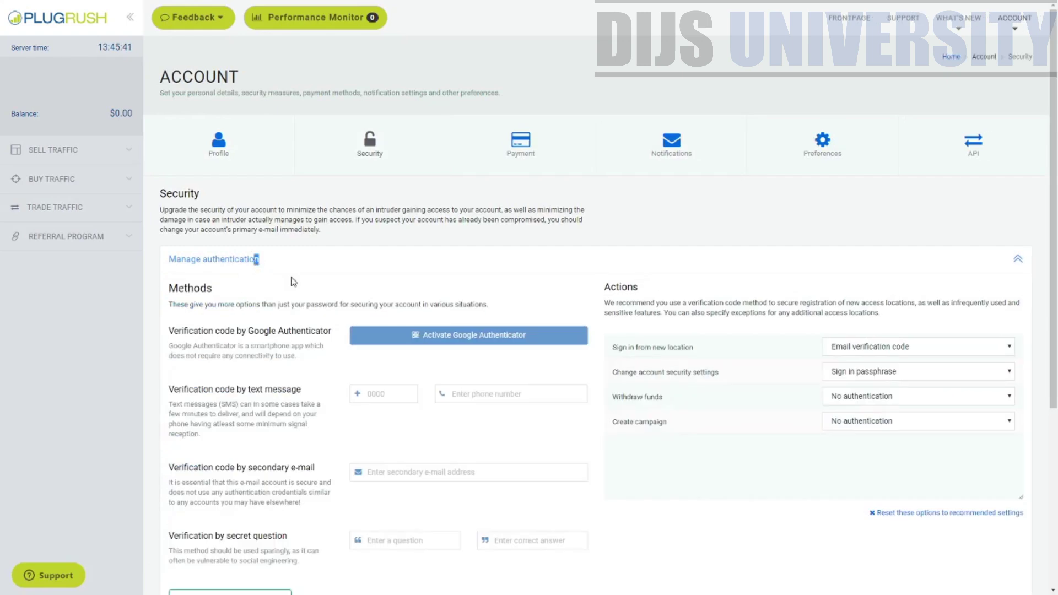
scroll(395, 367, down, 3)
drag(263, 166, 316, 166)
scroll(286, 408, down, 2)
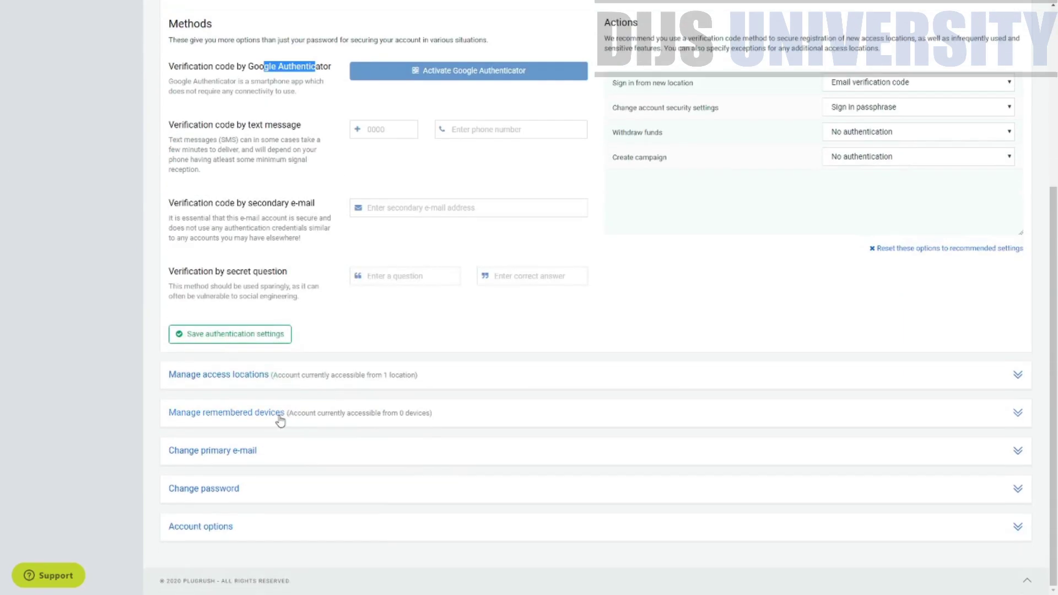
scroll(271, 389, up, 5)
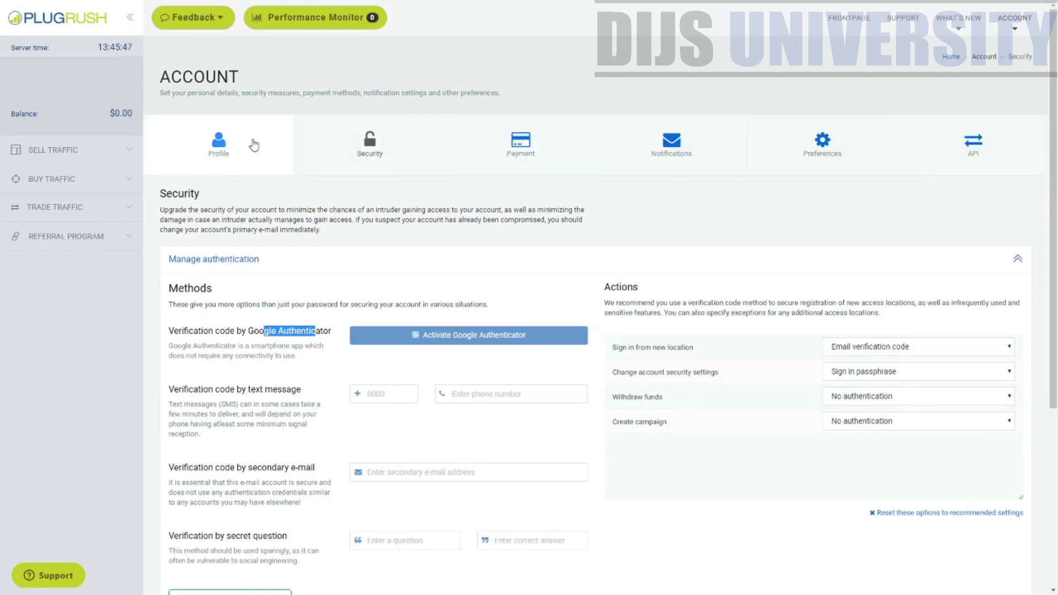
Open Account Payment and expand Credit Card, noting its minimum deposit of 25.
click(525, 156)
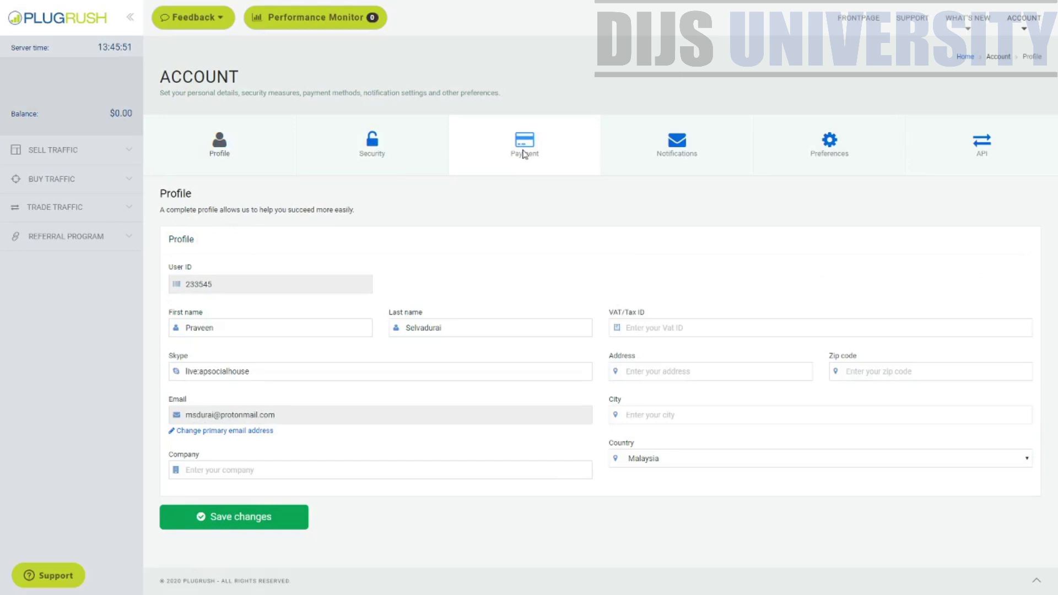
click(525, 154)
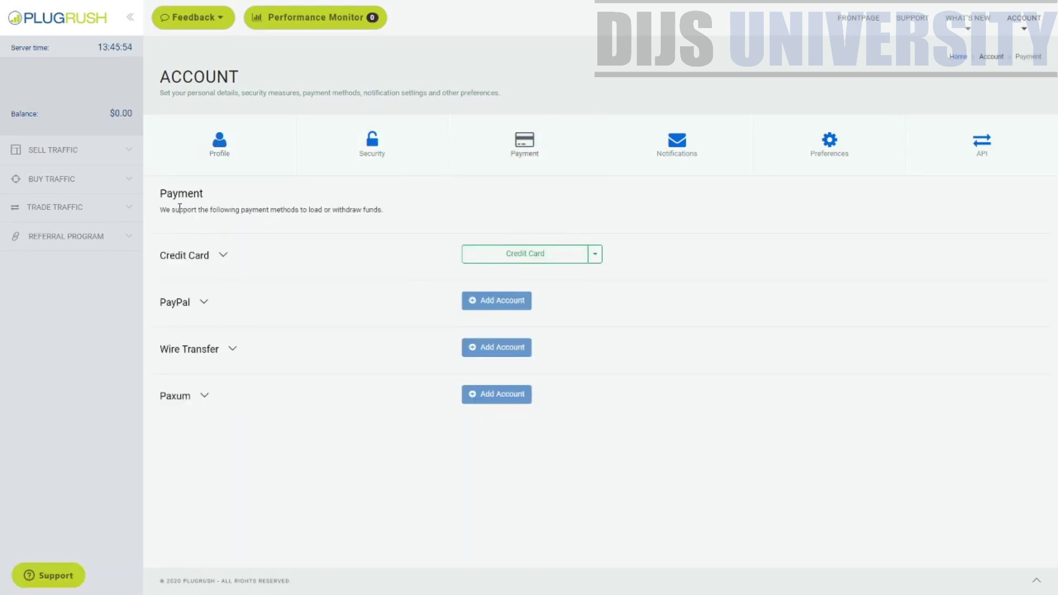
drag(167, 193, 371, 219)
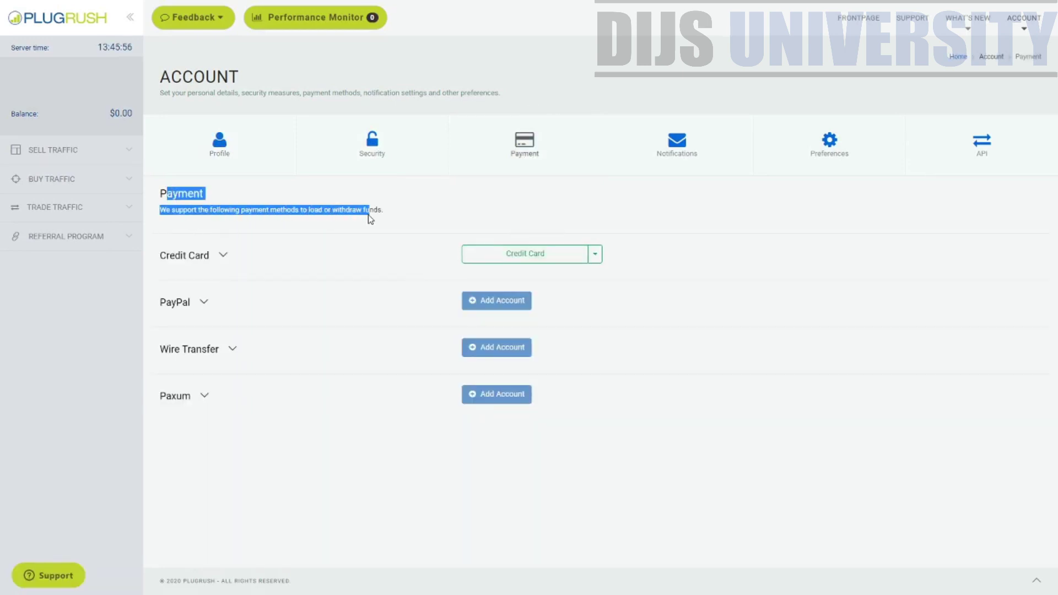
click(223, 256)
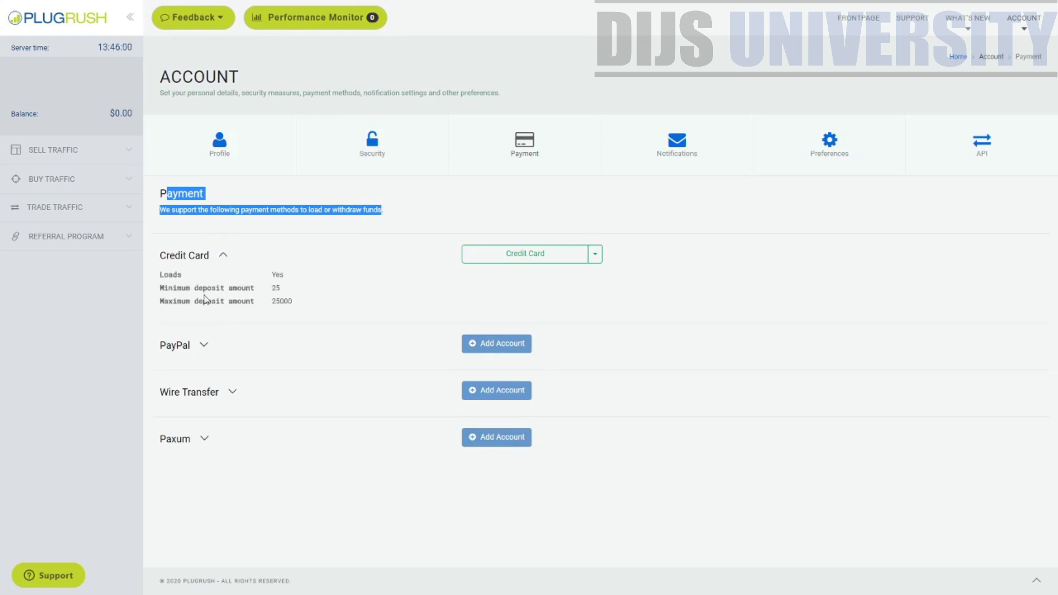
drag(269, 288, 296, 292)
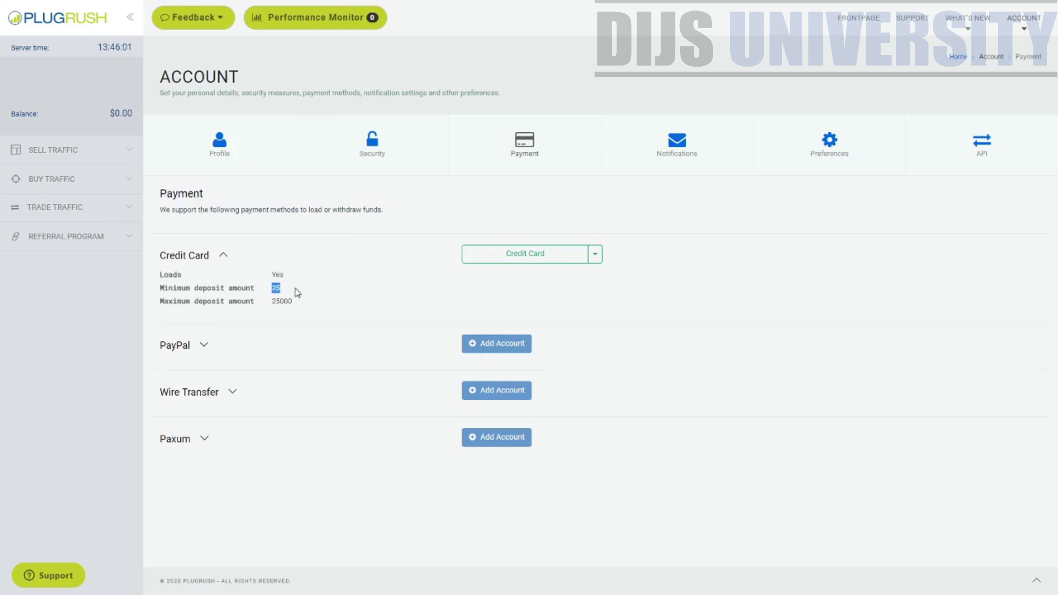
Expand PayPal and Paxum details, noting minimum deposits of 10 for PayPal and Paxum and 500 for wire transfer.
click(204, 346)
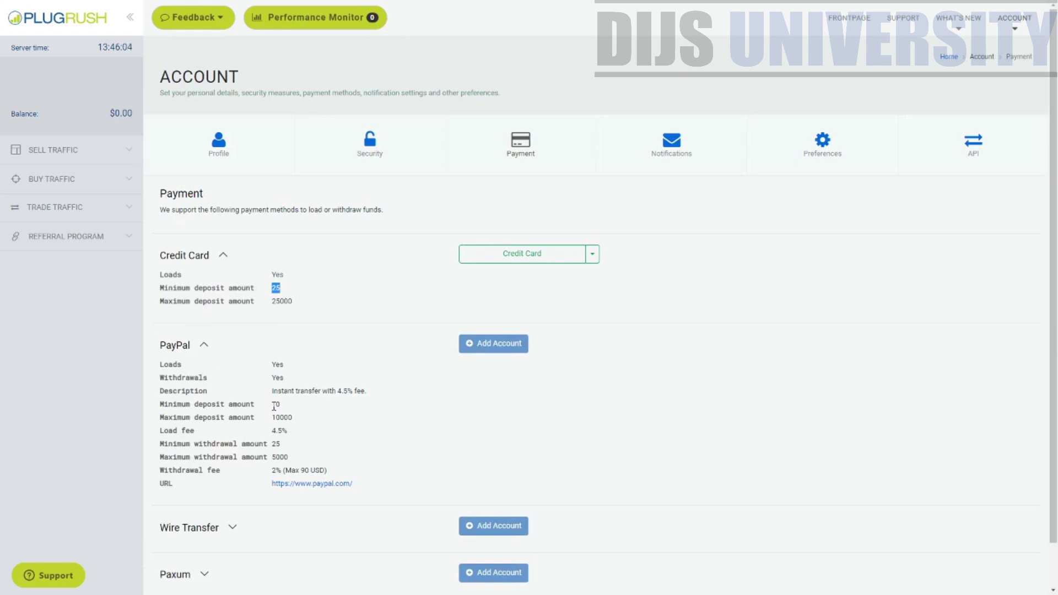
scroll(286, 346, down, 1)
drag(269, 359, 292, 362)
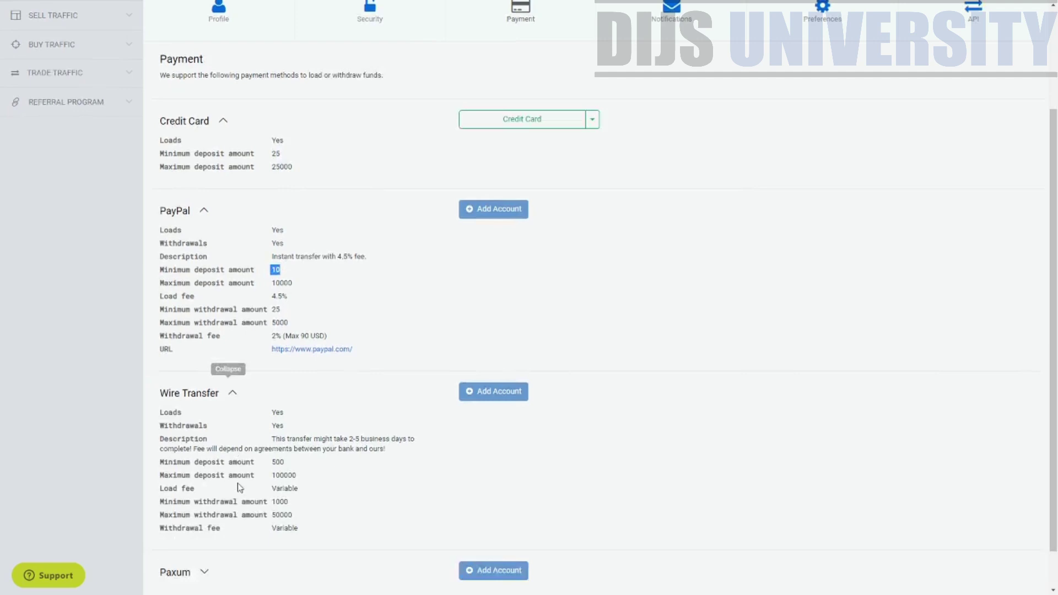
scroll(239, 488, down, 1)
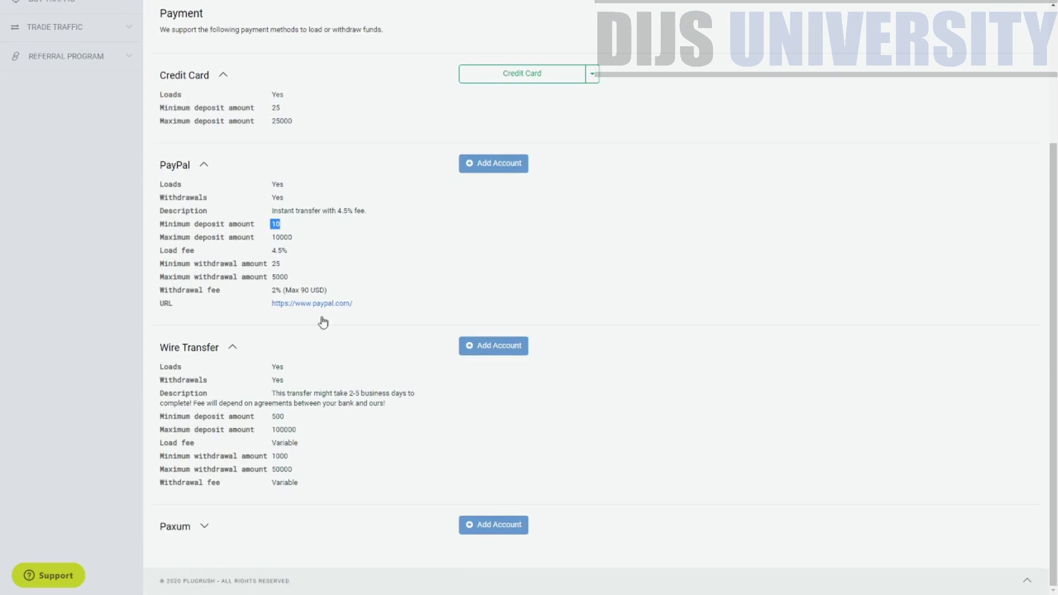
double_click(276, 417)
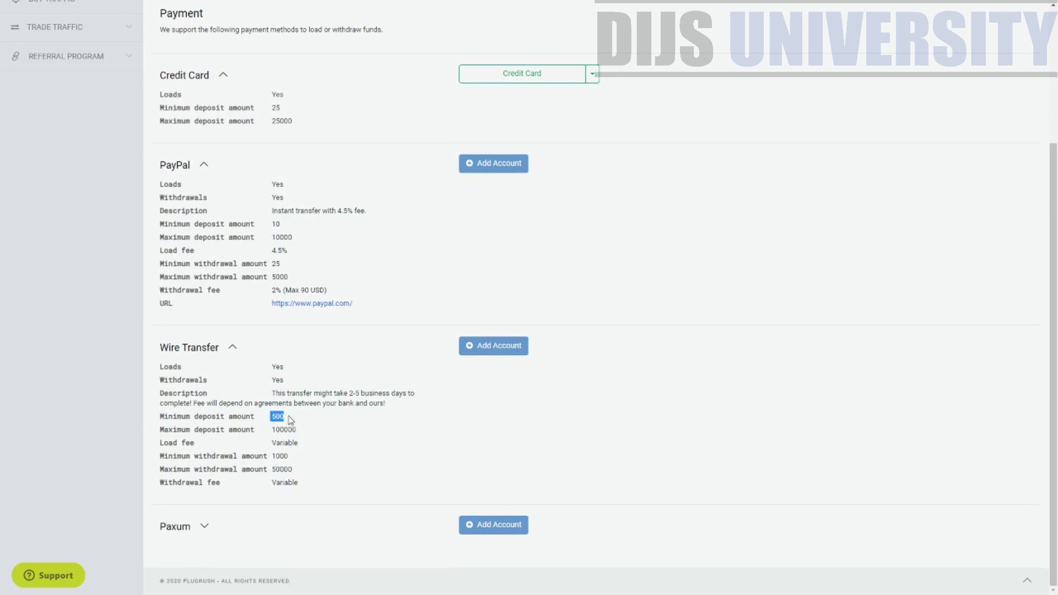
click(204, 526)
scroll(373, 513, down, 3)
double_click(276, 449)
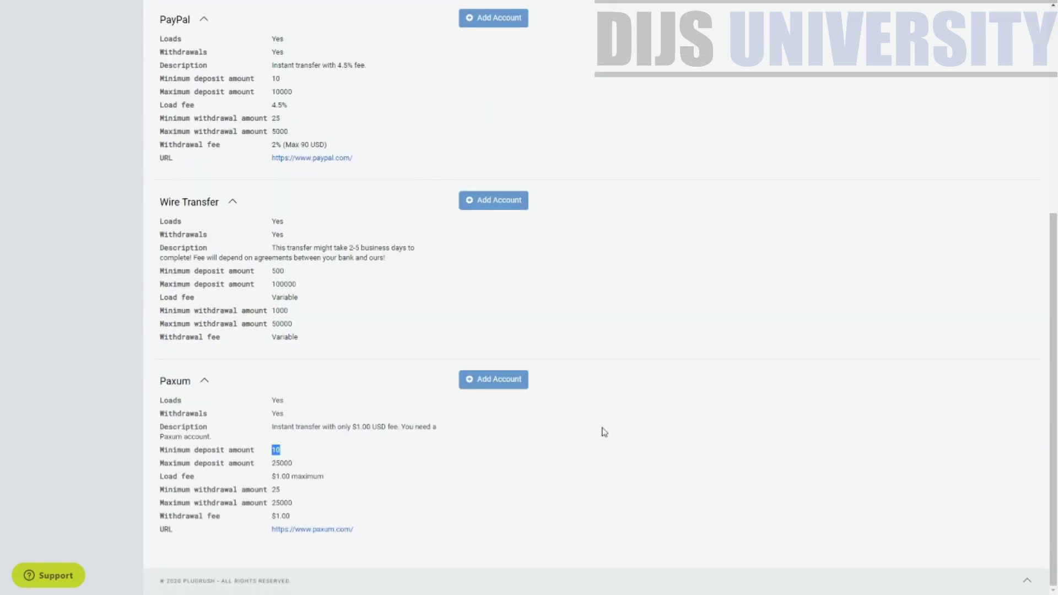
scroll(689, 440, up, 5)
scroll(685, 437, up, 1)
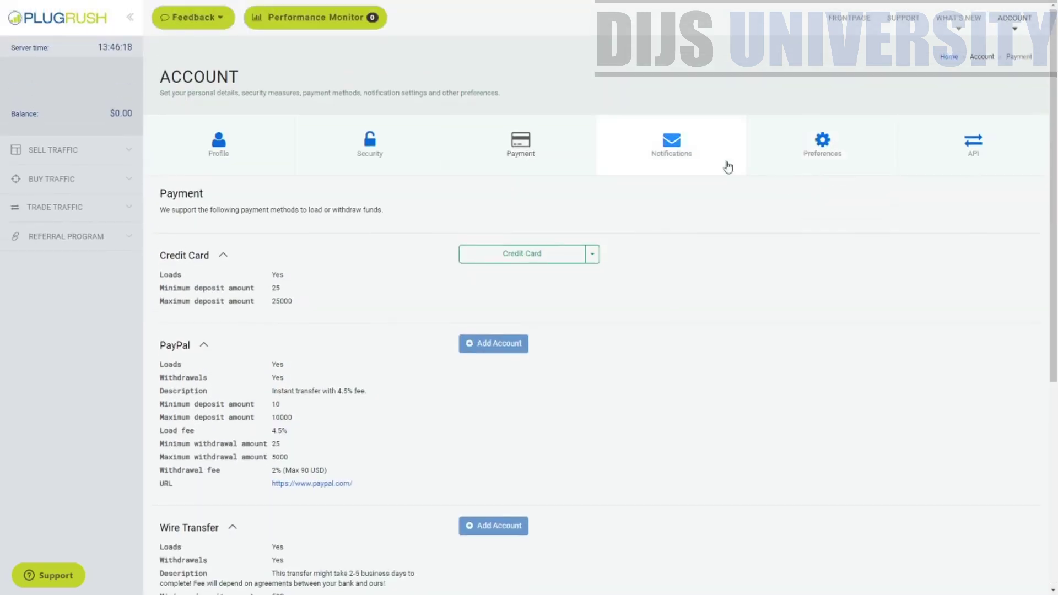
Open the Notifications tile on the Account page.
click(606, 175)
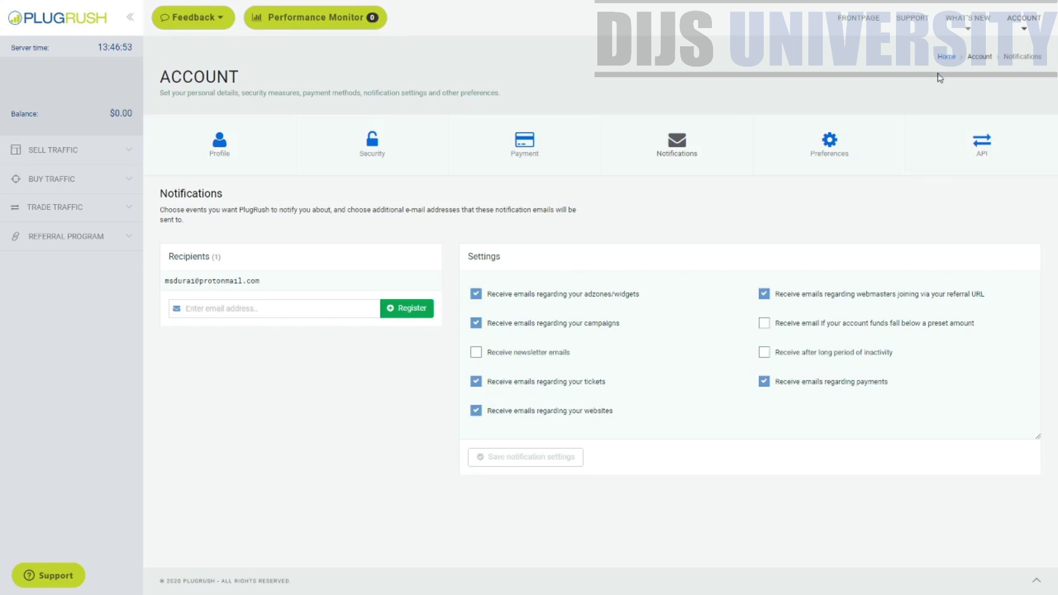
Check and close What's New, then highlight the SUPPORT TICKETS and LIVE SUPPORT cards.
click(978, 31)
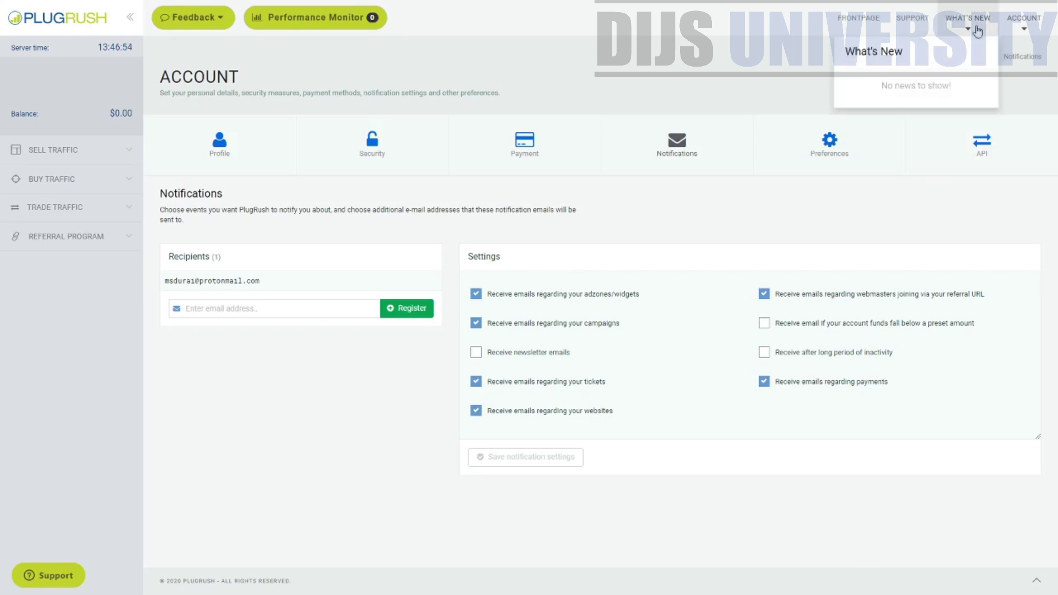
click(1034, 106)
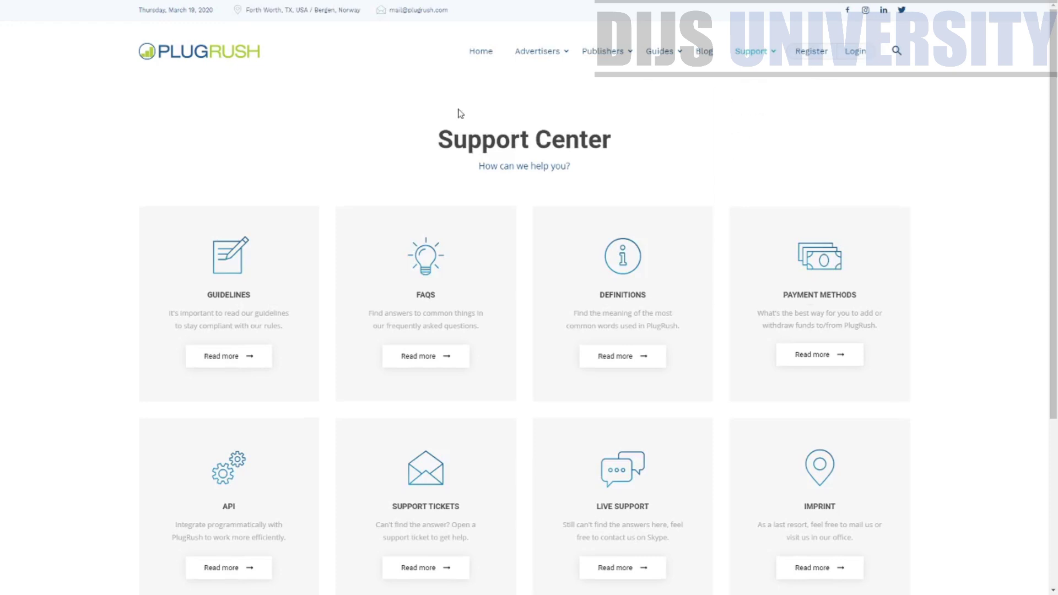
scroll(606, 325, down, 5)
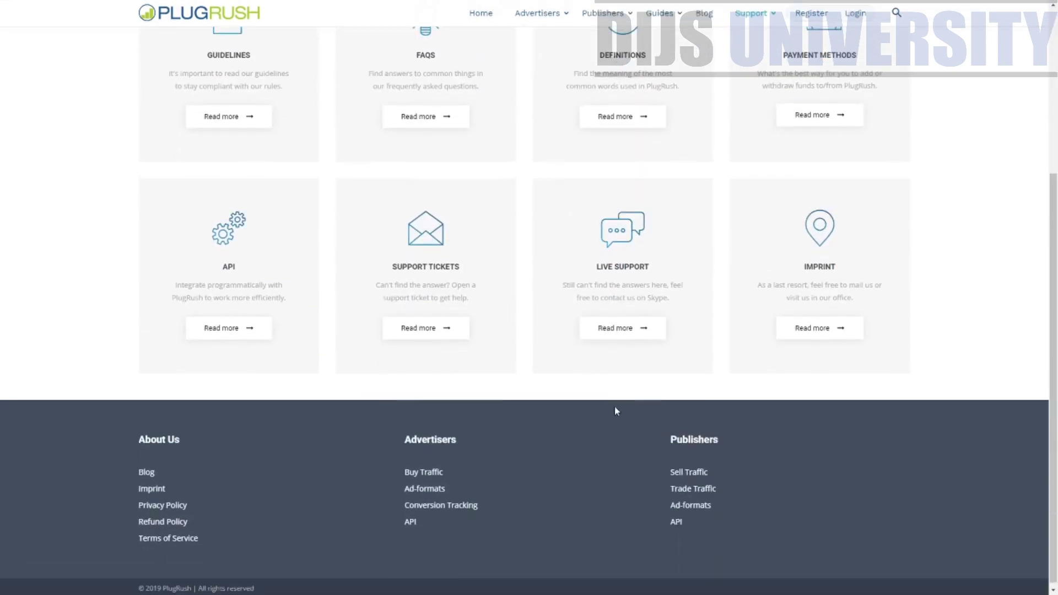
scroll(604, 408, up, 5)
scroll(588, 382, down, 2)
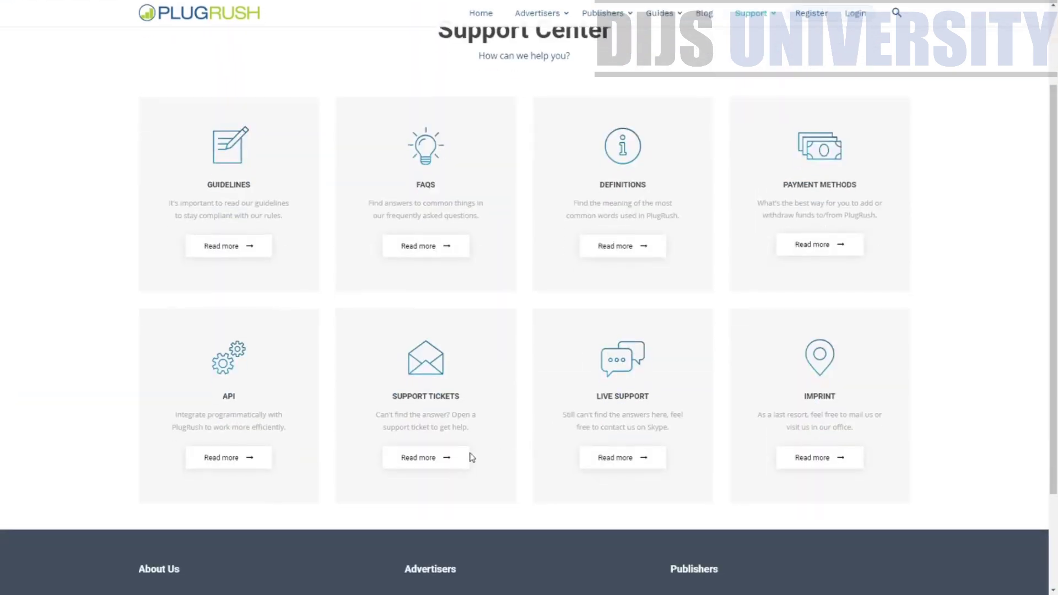
drag(391, 401, 487, 401)
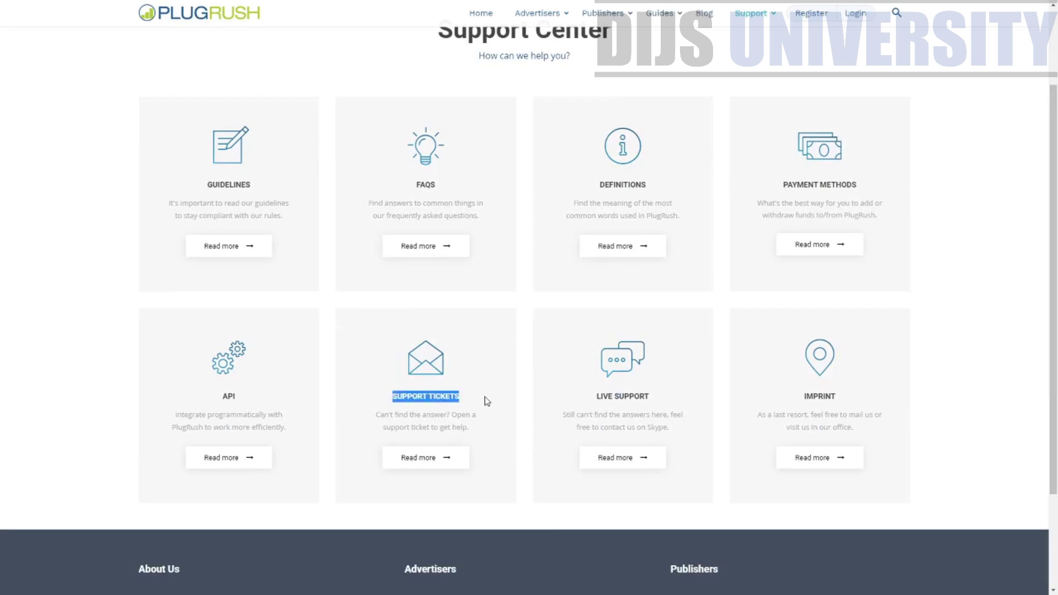
triple_click(620, 413)
click(805, 401)
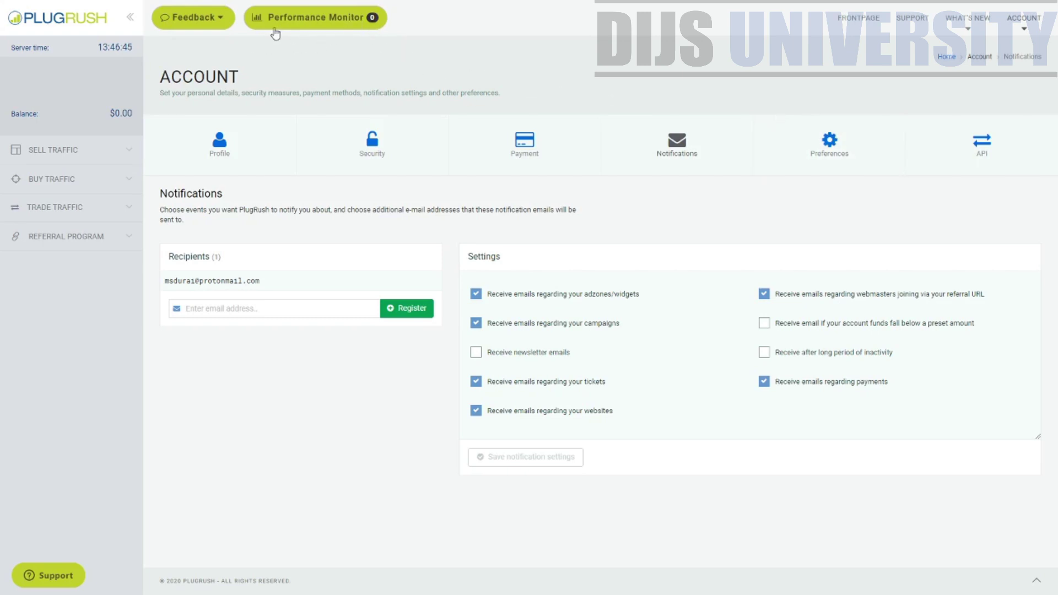
Close the feedback form and open Referral Program > Referral Tools in the sidebar.
click(193, 21)
click(220, 20)
click(125, 238)
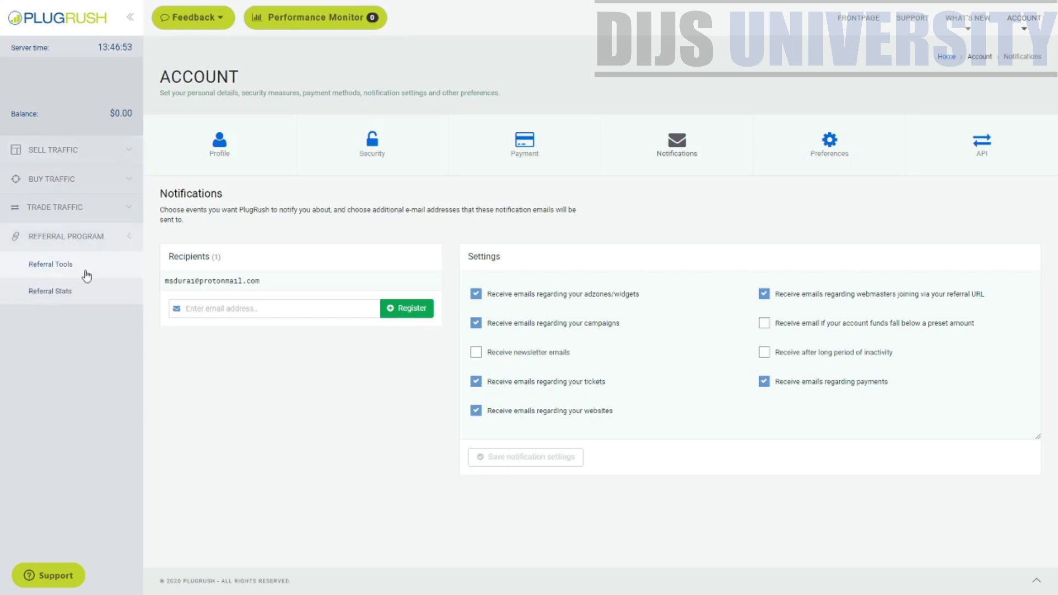
click(51, 265)
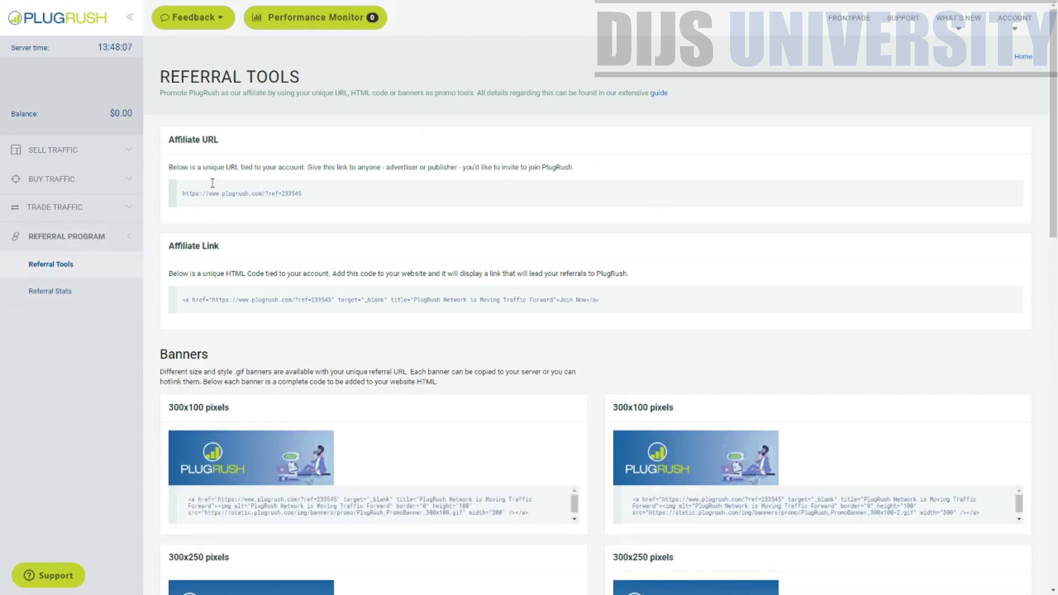
scroll(475, 402, down, 2)
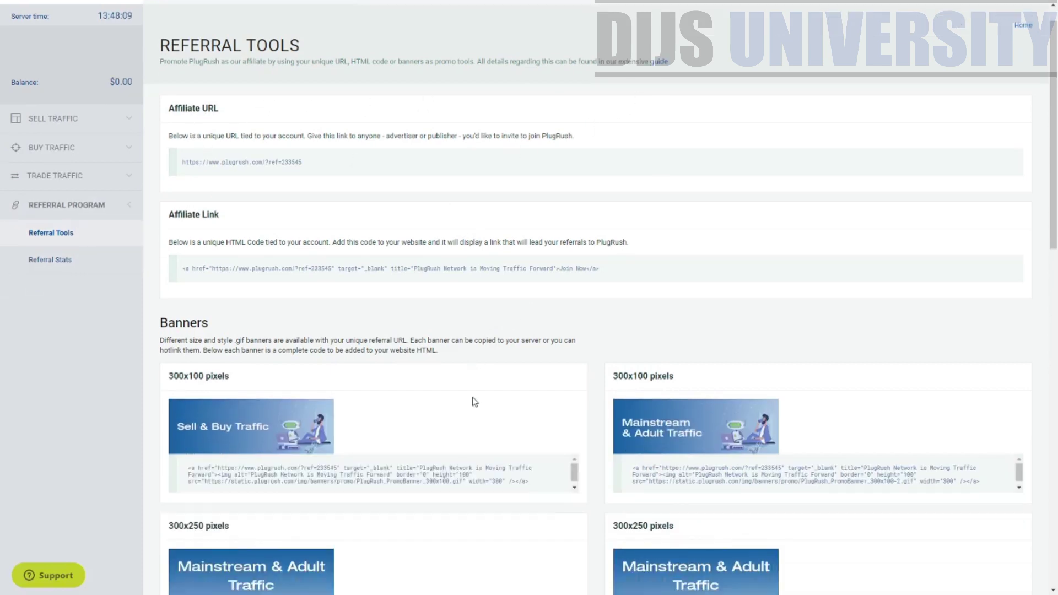
scroll(459, 389, up, 2)
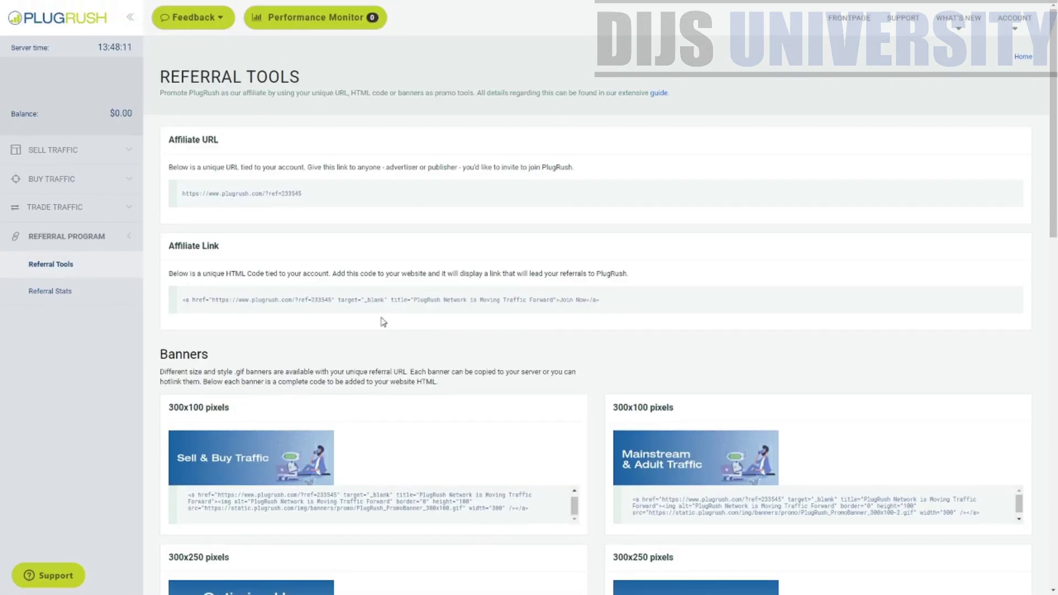
drag(229, 94, 159, 94)
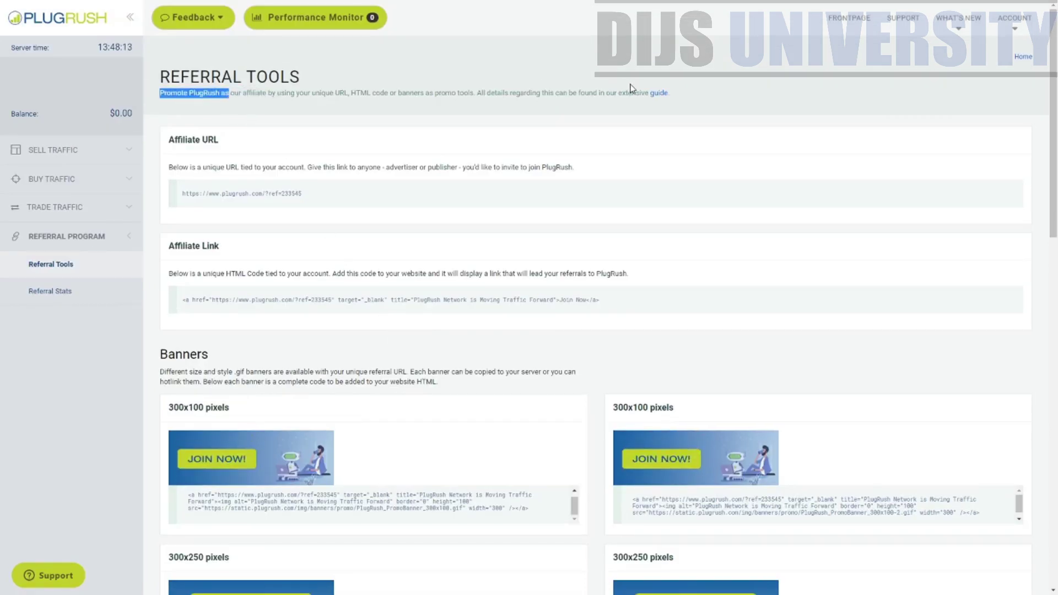
Check referral statistics, toggle the Trade and Buy Traffic sections, then open Sell Traffic > Statistics.
click(86, 292)
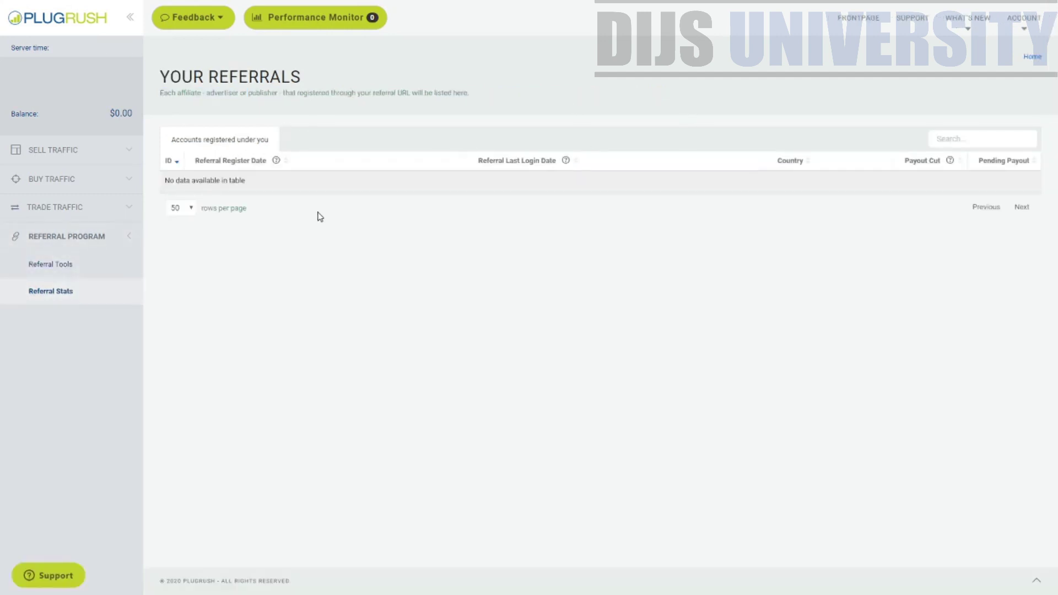
click(109, 243)
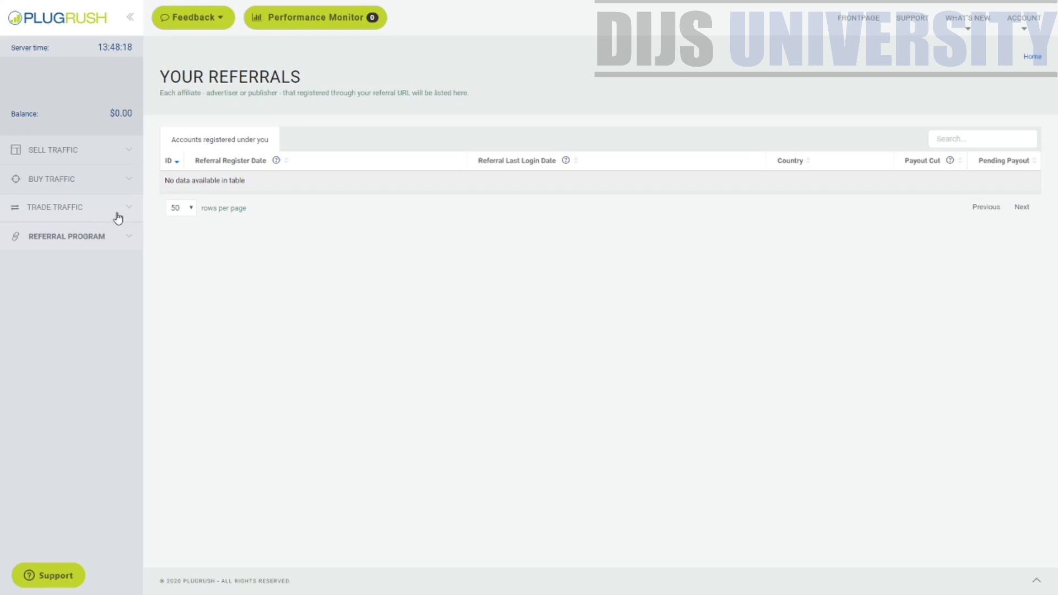
click(117, 216)
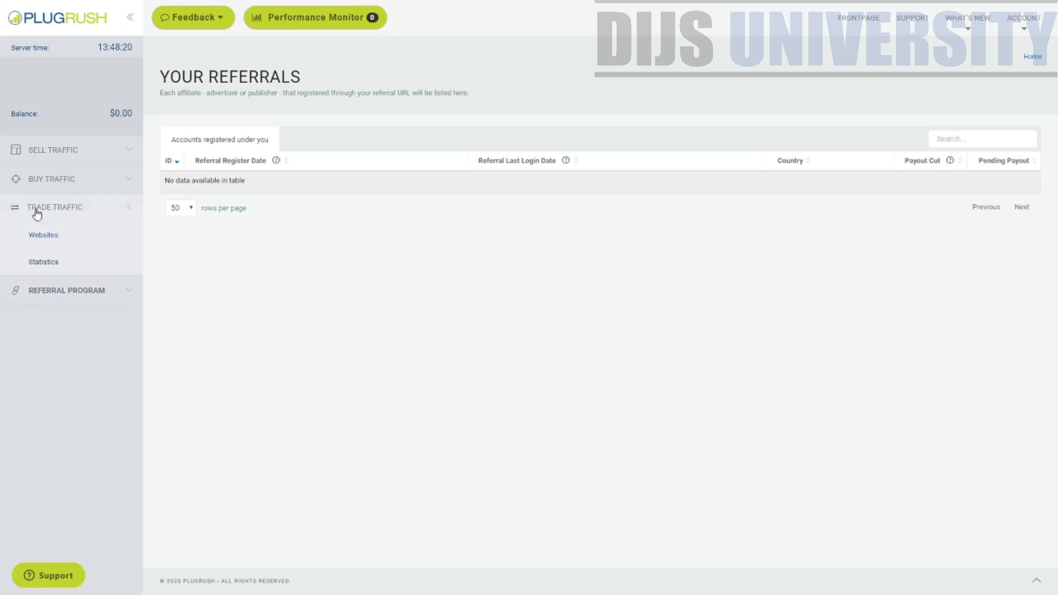
click(110, 205)
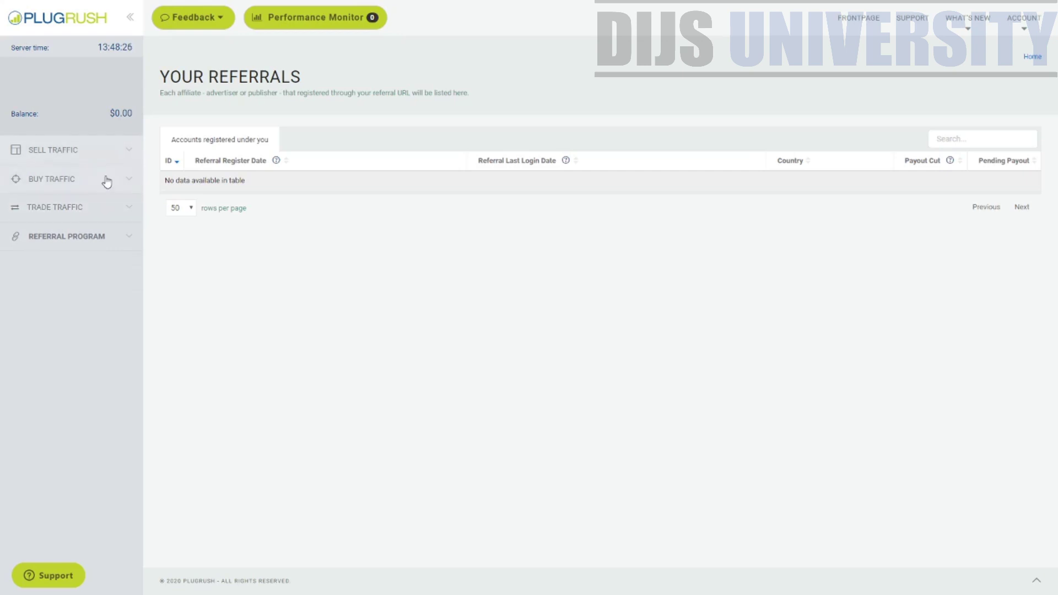
click(97, 190)
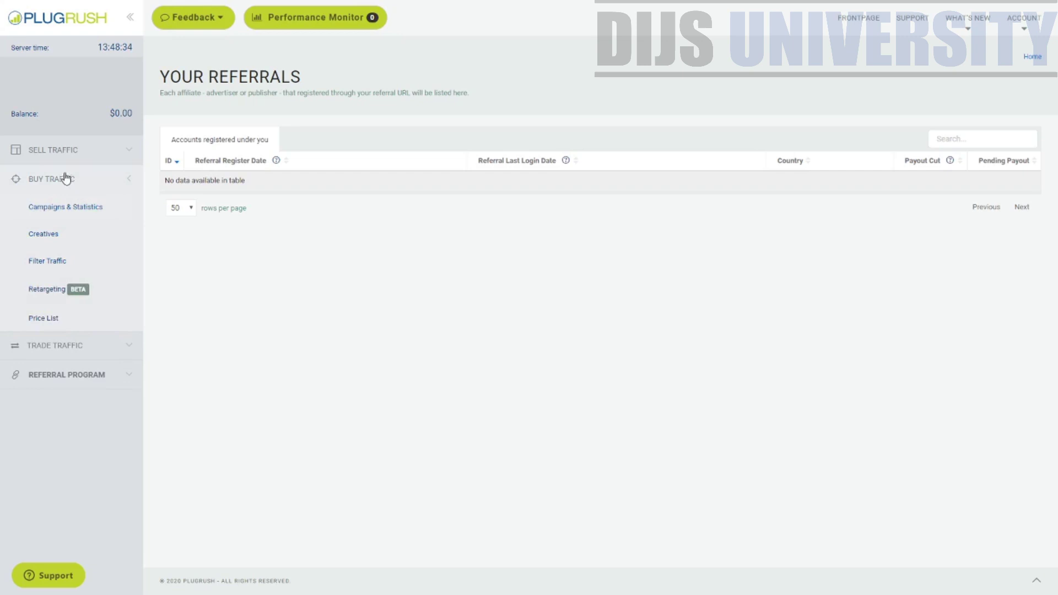
click(90, 182)
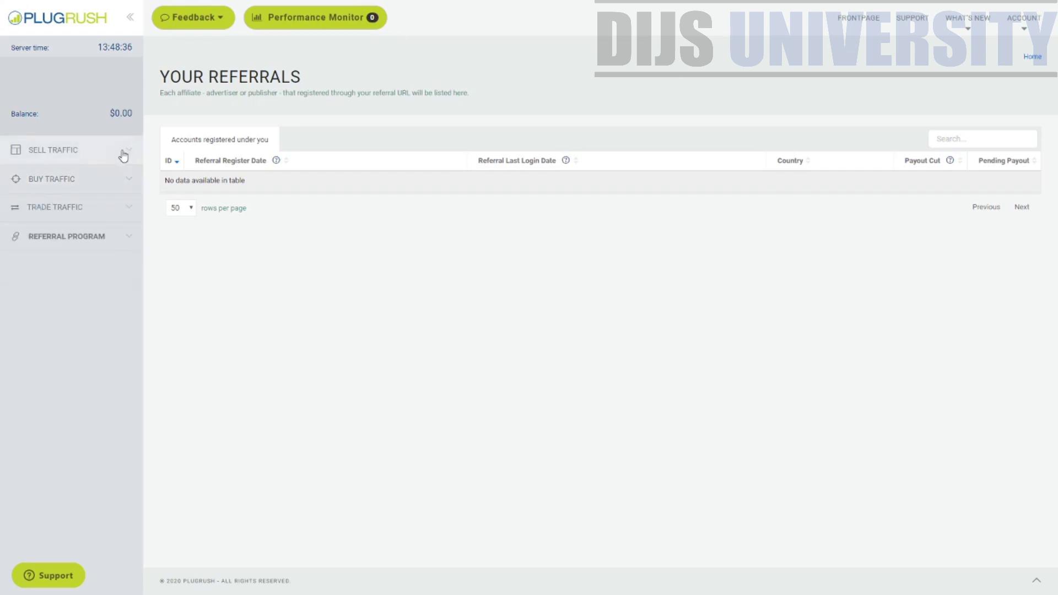
click(123, 156)
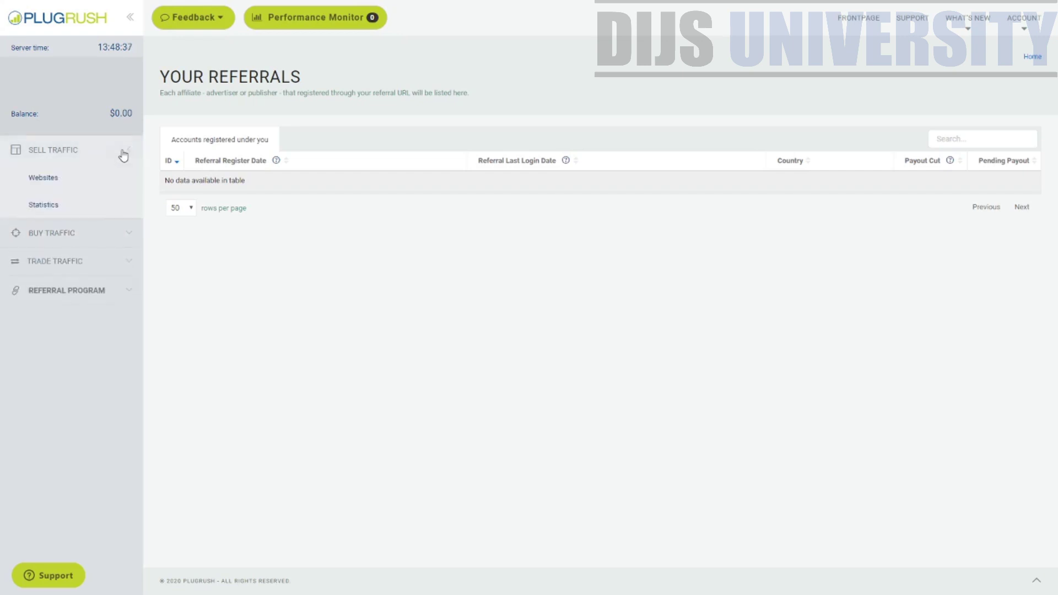
click(43, 182)
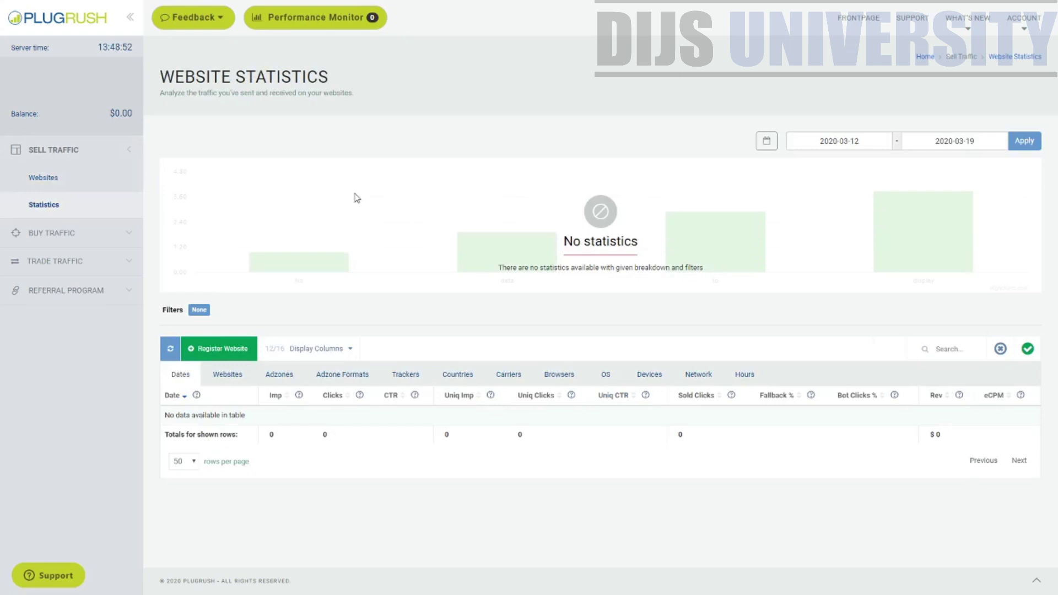
Expand Buy Traffic and choose Campaigns & Statistics, then review the Create Campaign targeting defaults.
click(88, 236)
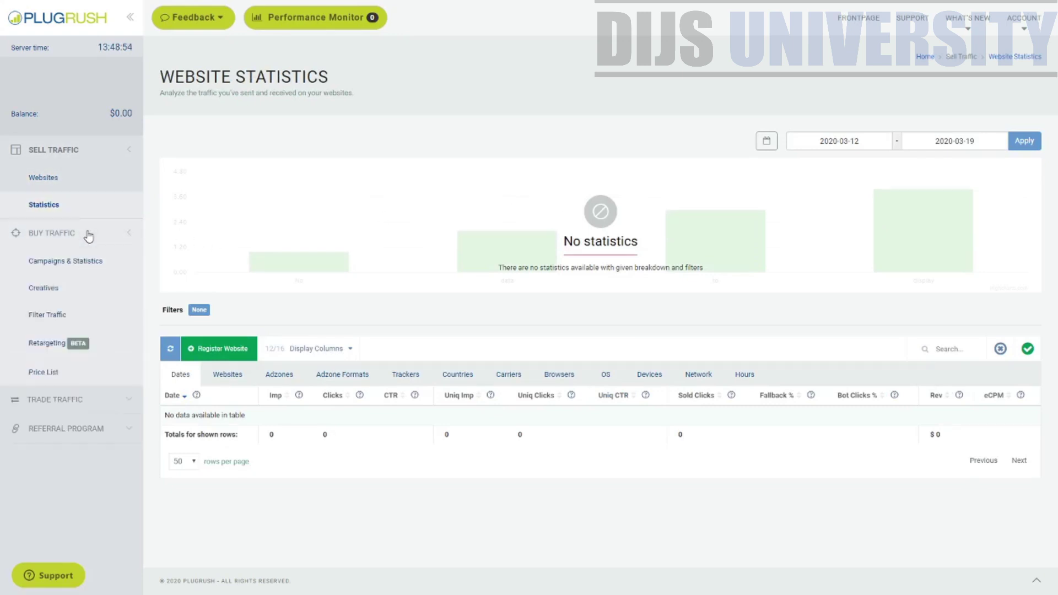
click(62, 266)
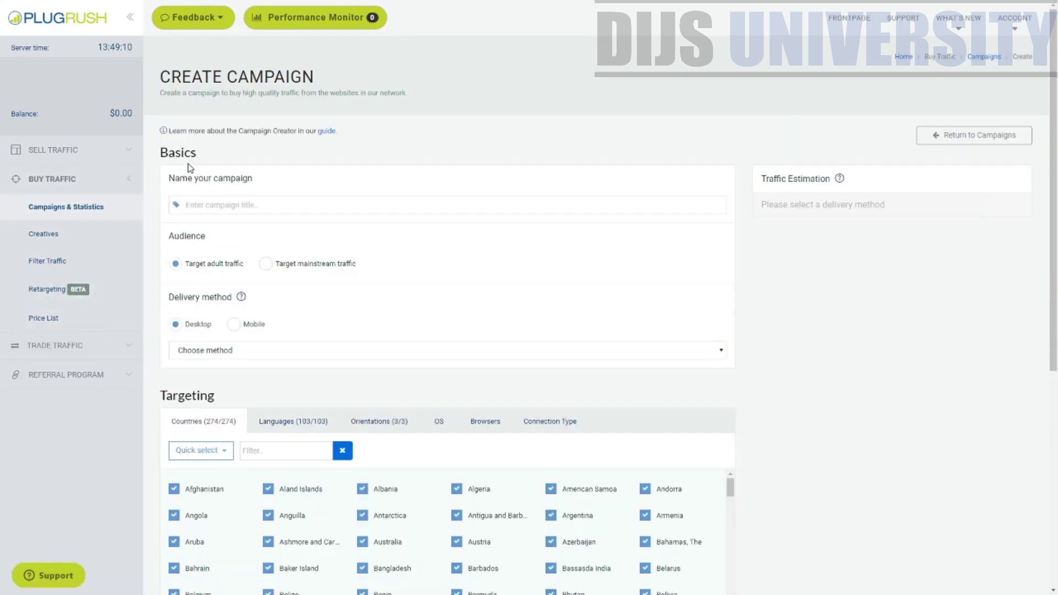
scroll(397, 236, down, 6)
scroll(254, 303, up, 3)
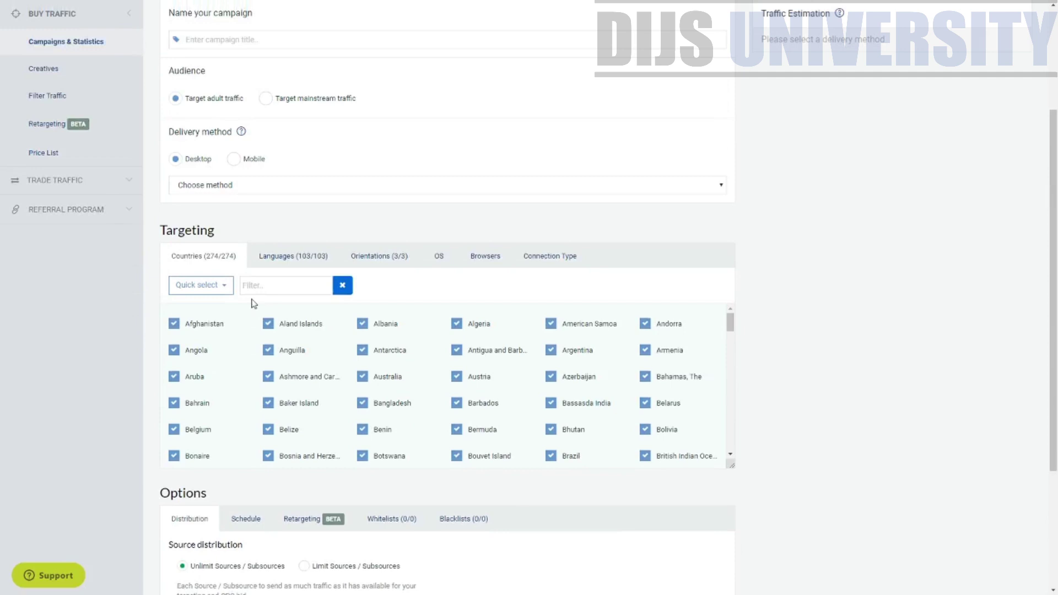
scroll(253, 303, up, 3)
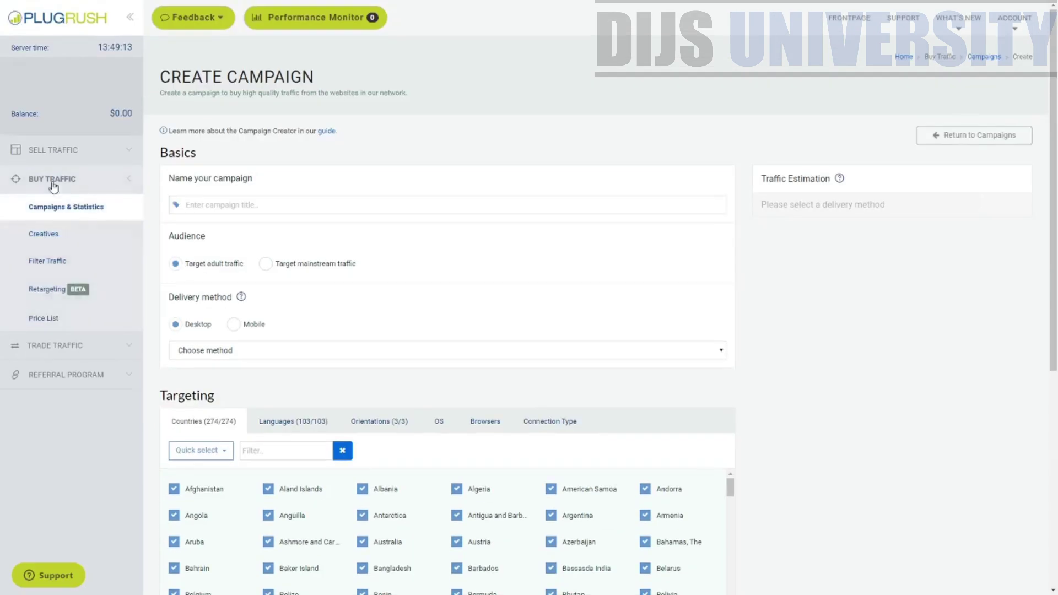
Open the Create PushAds form from the PushAds tab of Creatives.
click(67, 243)
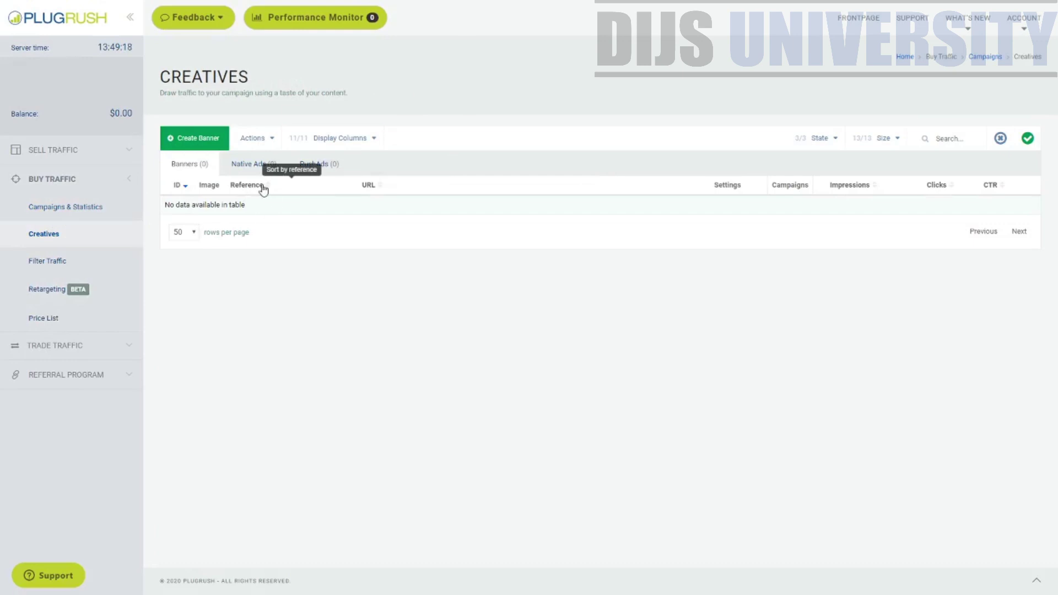
click(315, 165)
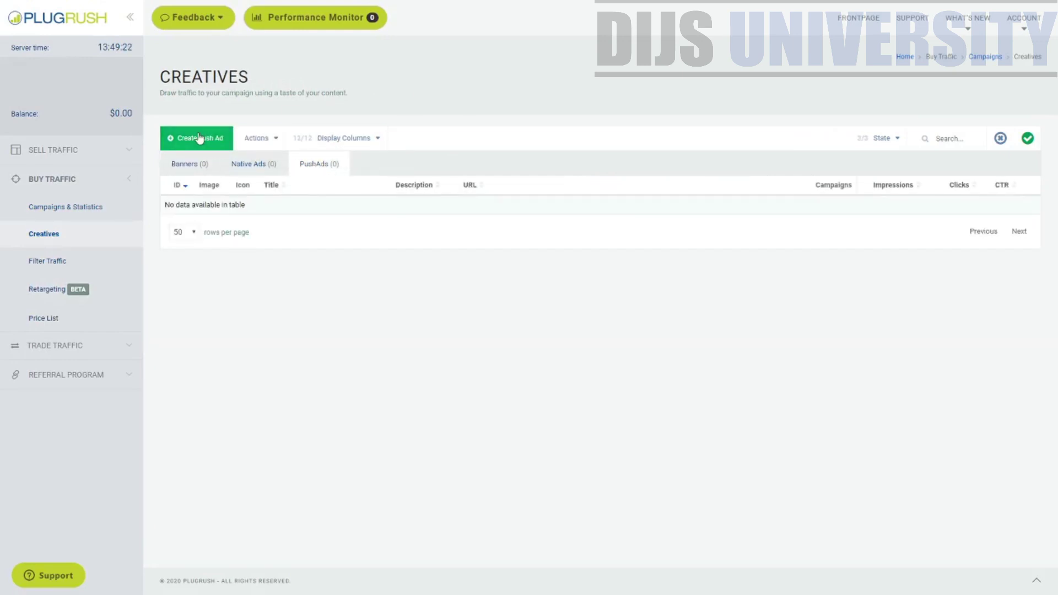
click(201, 142)
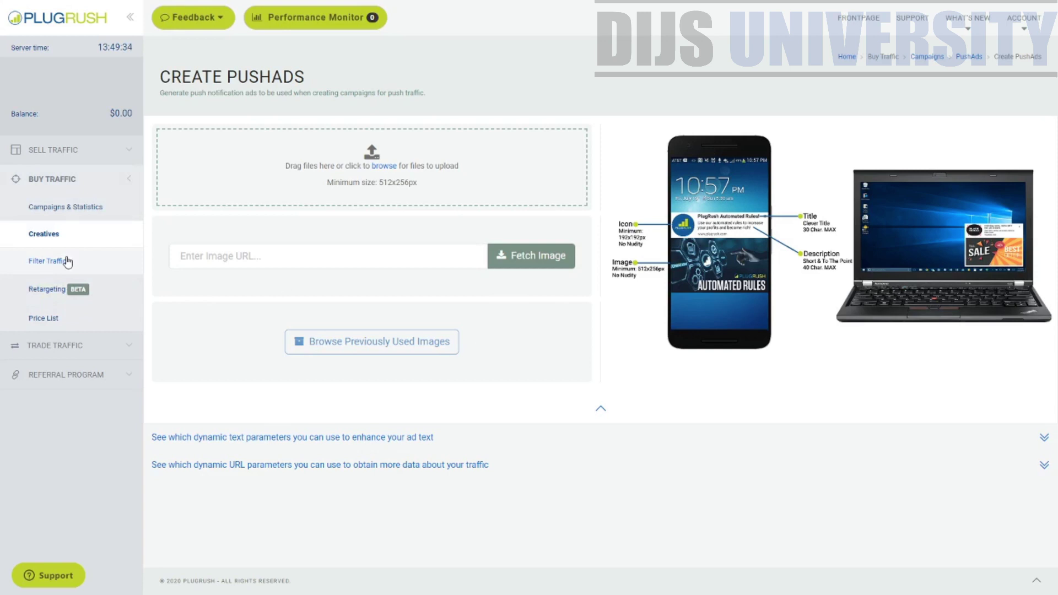
Start a whitelist in Filter Traffic, view its sources, websites and IP-range options, then open Retargeting.
click(67, 262)
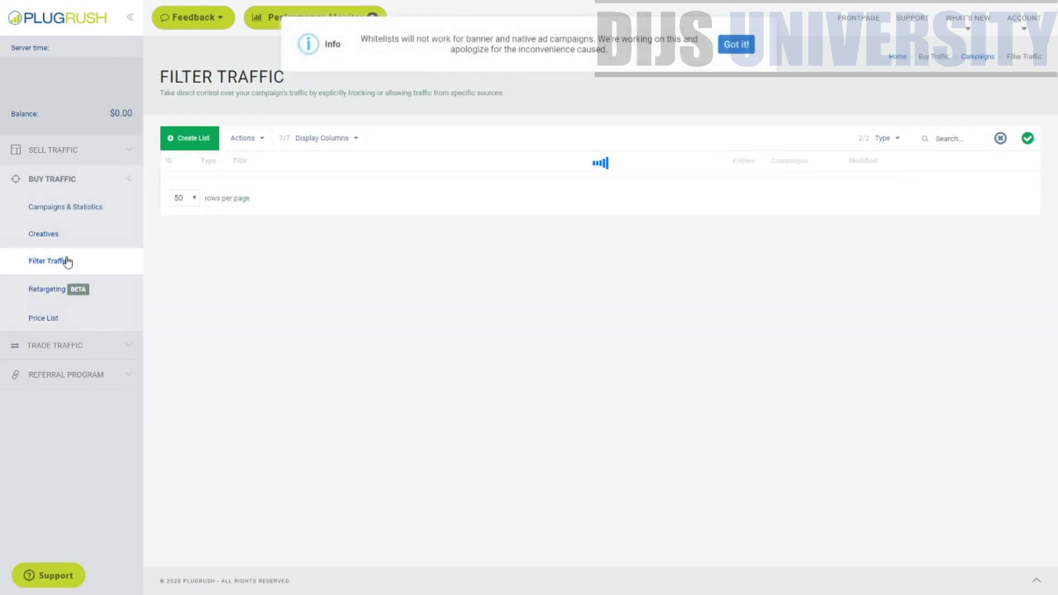
click(194, 141)
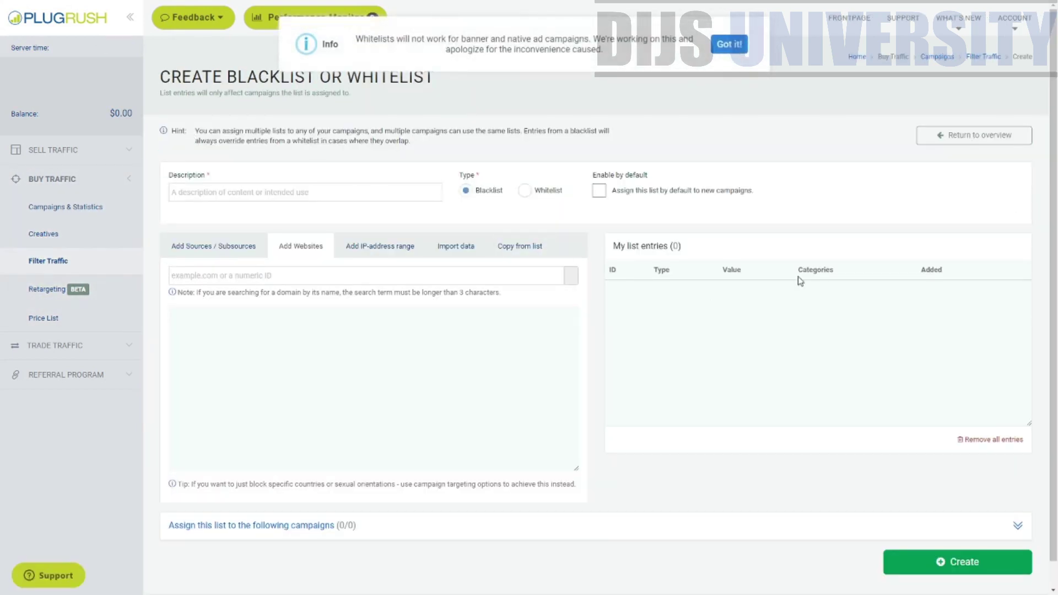
click(525, 190)
click(188, 255)
click(301, 254)
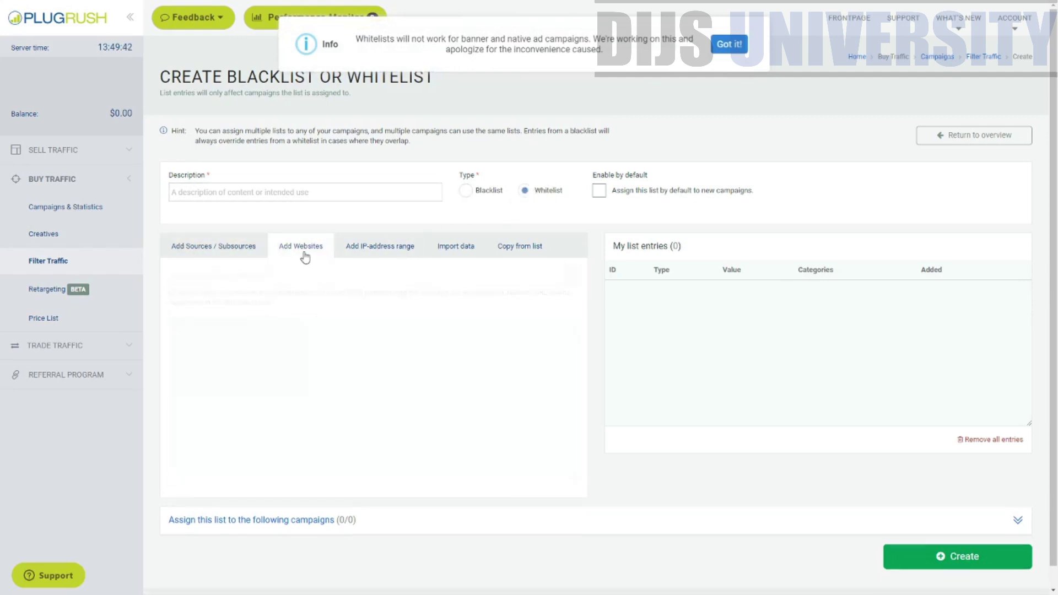
click(375, 249)
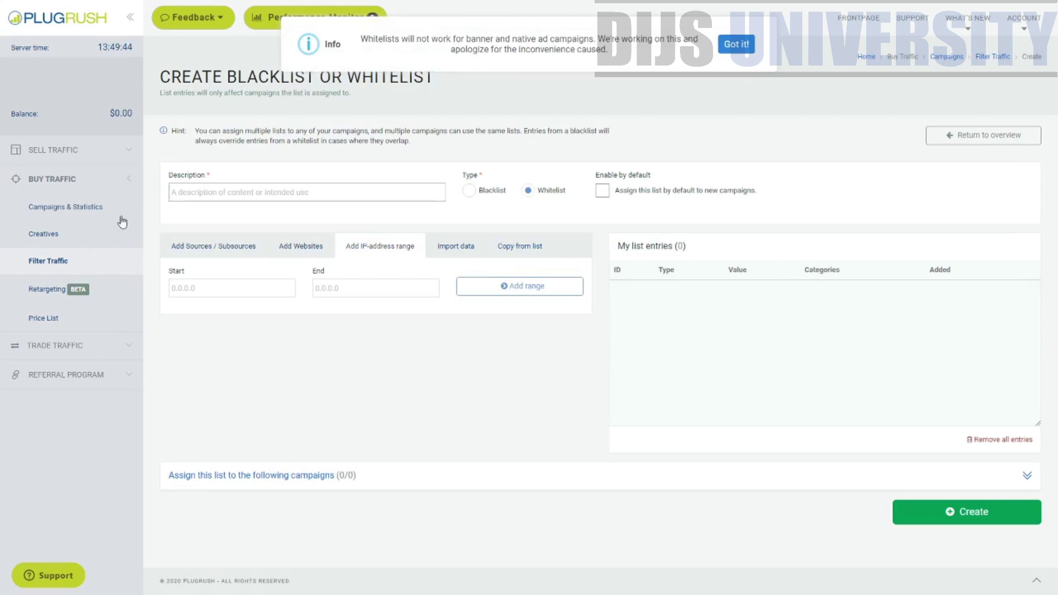
click(61, 299)
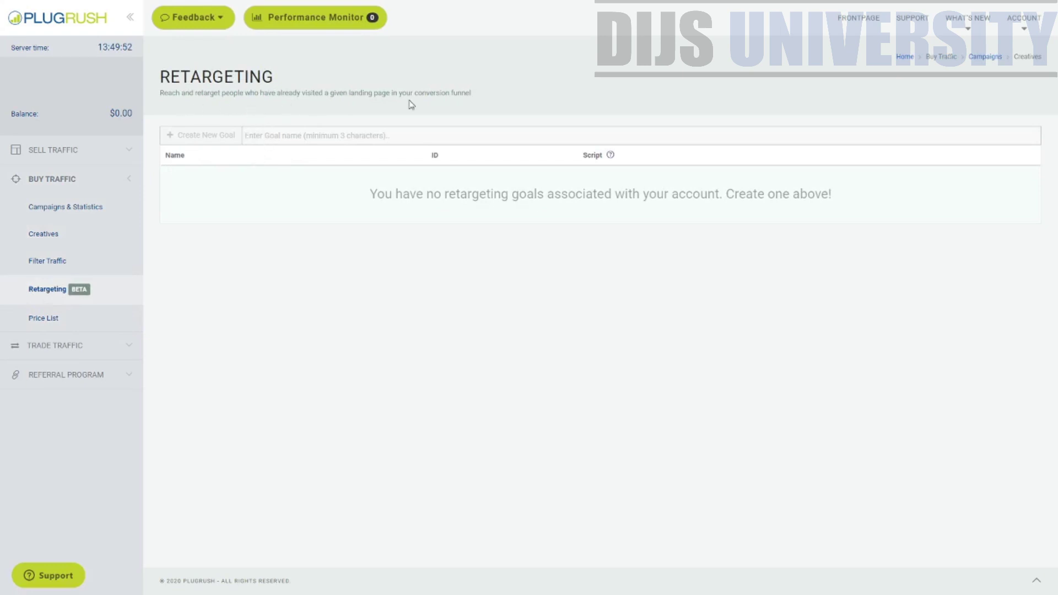
Read the Retargeting page's landing-page subtitle, then go to the traffic Price List.
drag(382, 98, 414, 94)
click(355, 106)
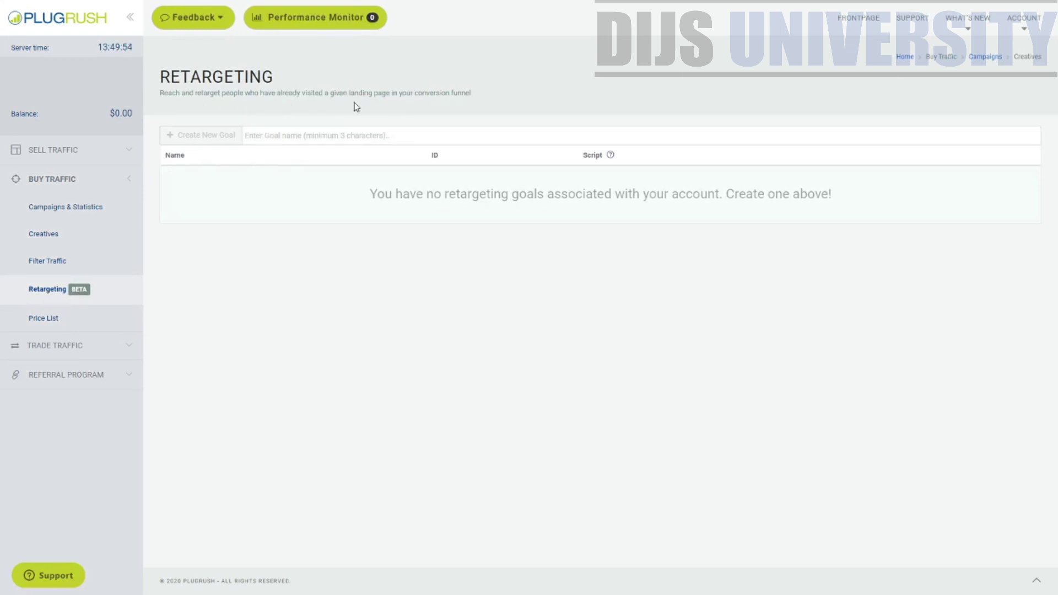
drag(343, 94, 466, 94)
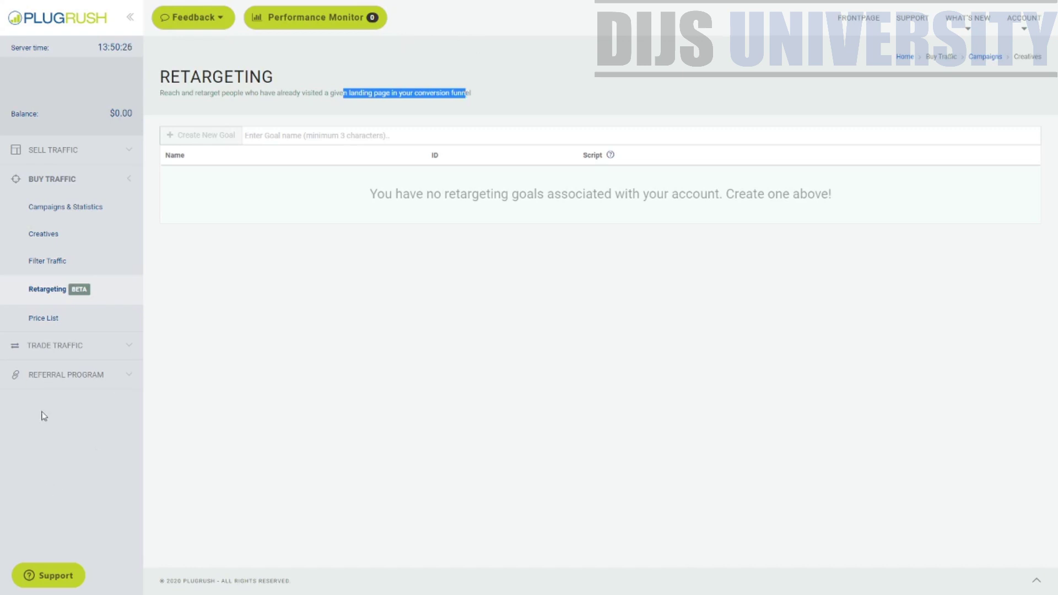
click(46, 327)
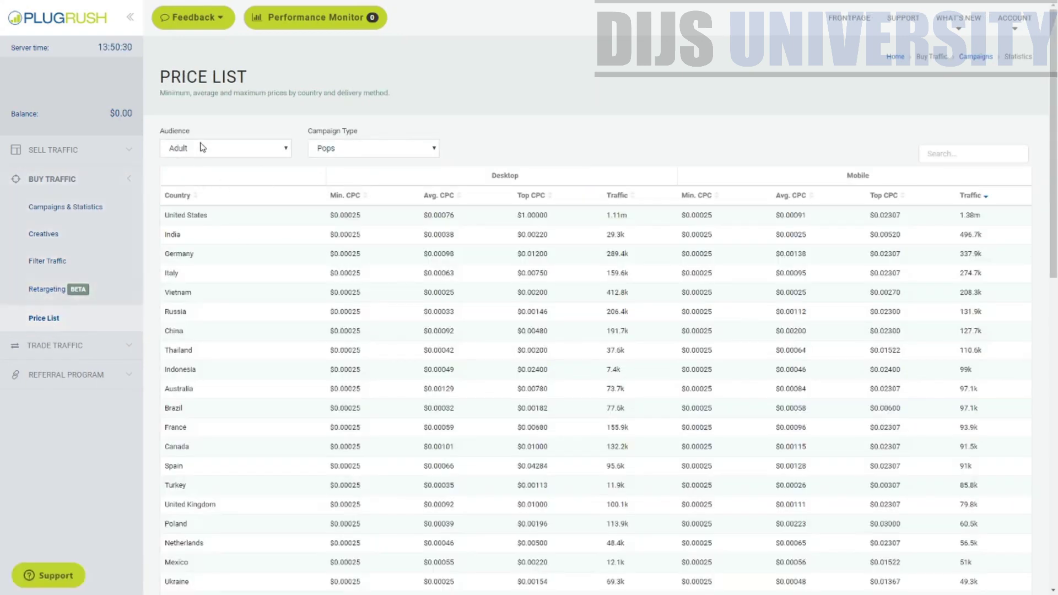
Filter the price list to the Mainstream audience and PushAds campaign type.
click(264, 158)
click(243, 164)
click(372, 154)
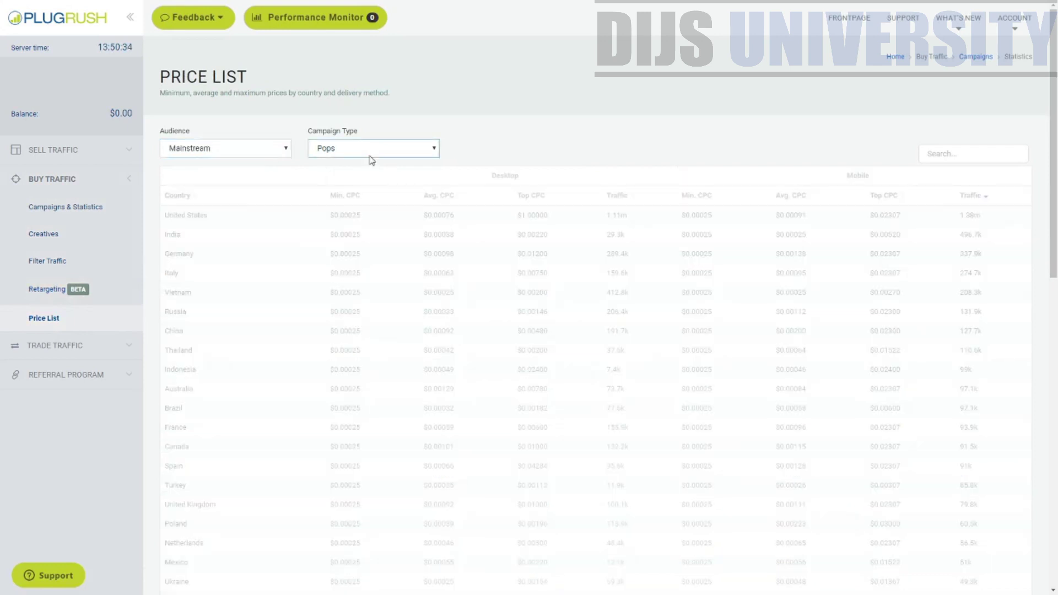
click(369, 165)
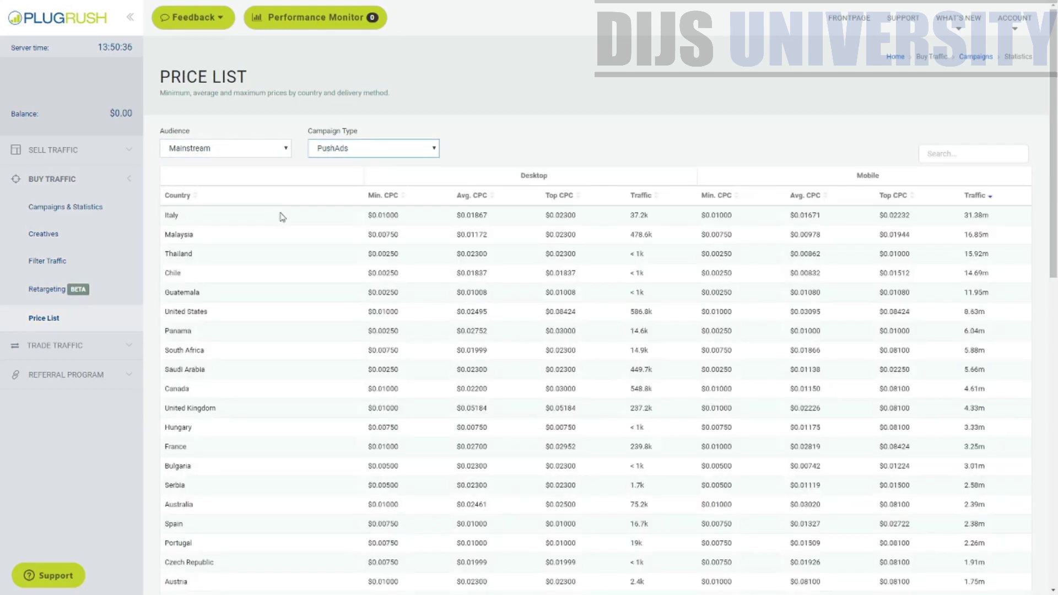
Highlight Malaysia's minimum and average CPC prices in the list.
drag(166, 231, 491, 241)
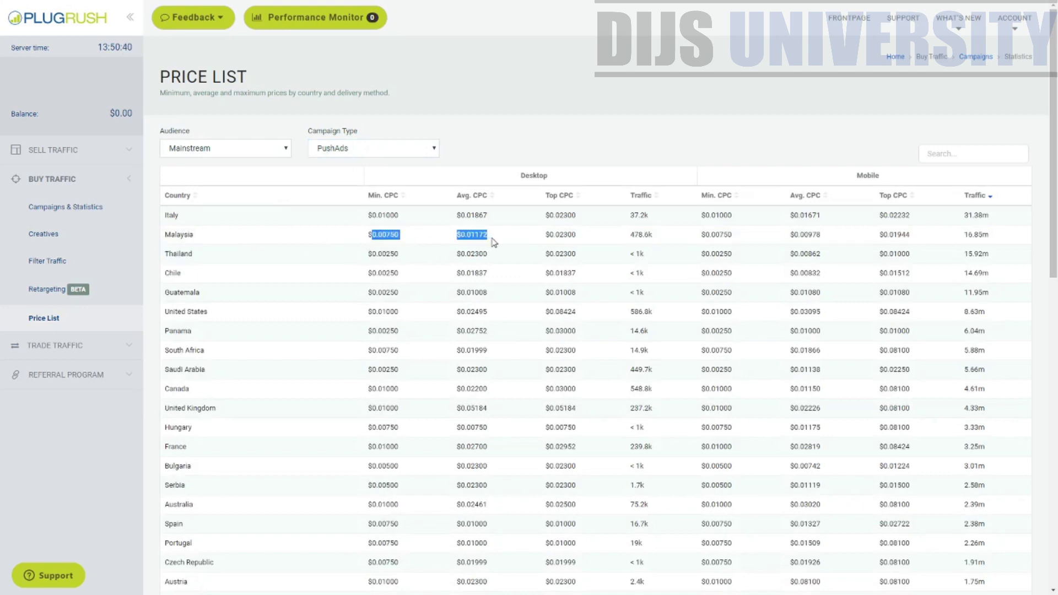
click(463, 246)
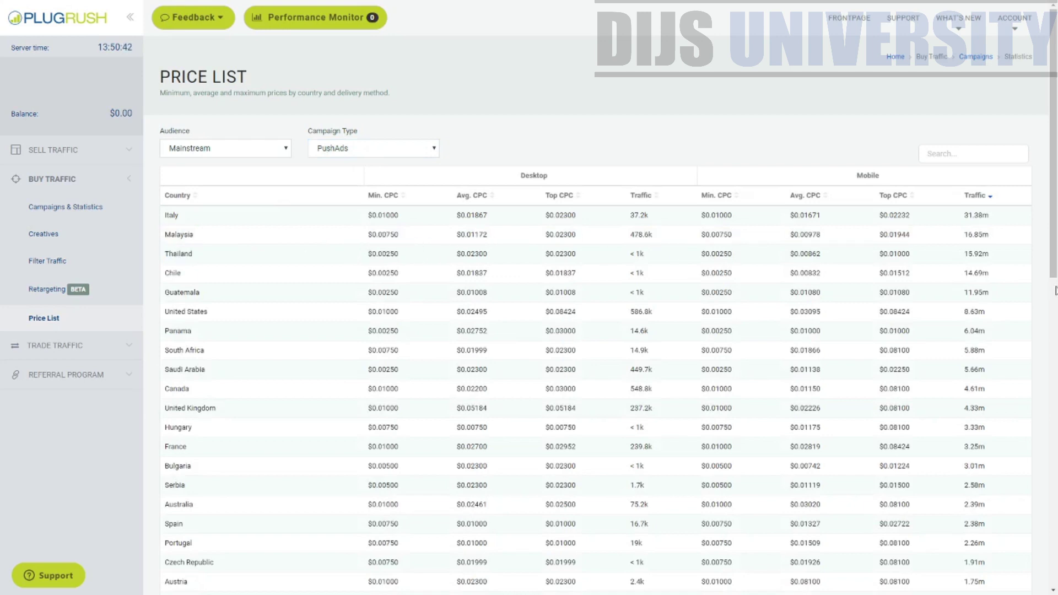
drag(992, 238, 64, 233)
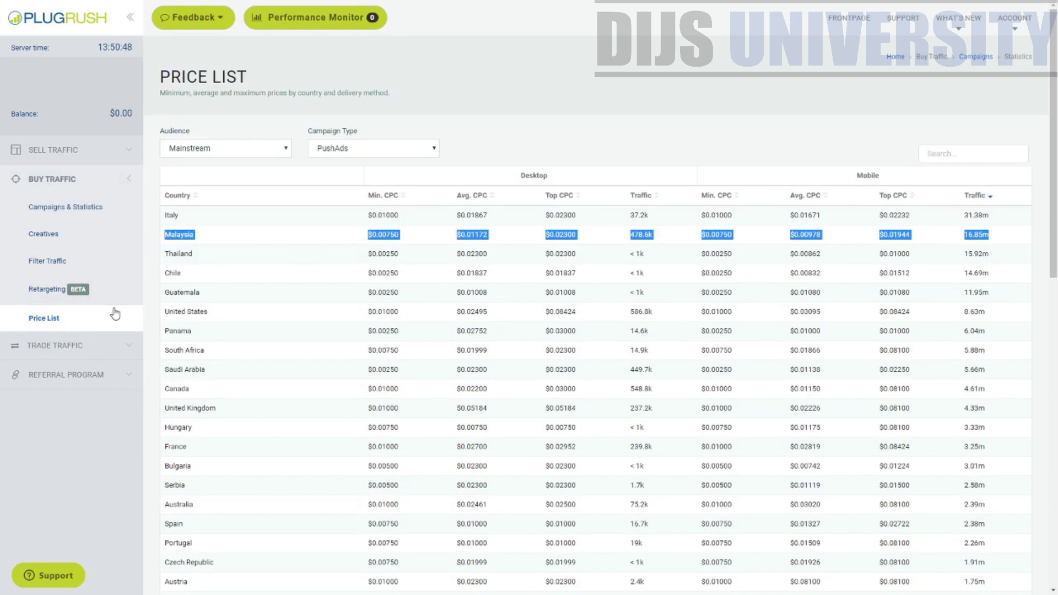
Open the new campaign form and name the campaign Test.
click(105, 215)
scroll(553, 364, down, 5)
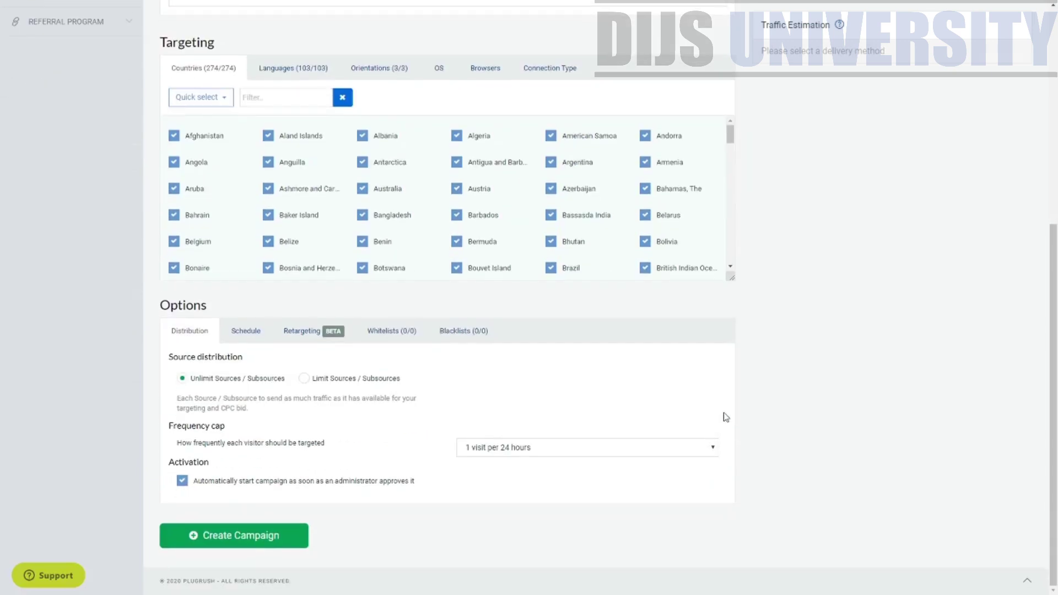
scroll(480, 428, up, 5)
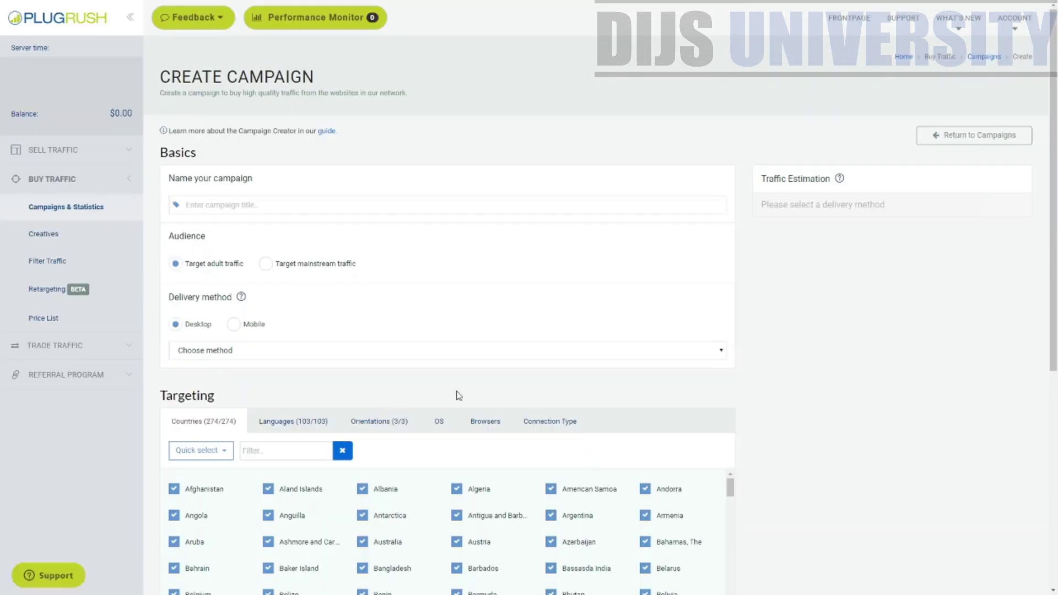
scroll(720, 338, down, 2)
scroll(780, 338, up, 2)
click(283, 204)
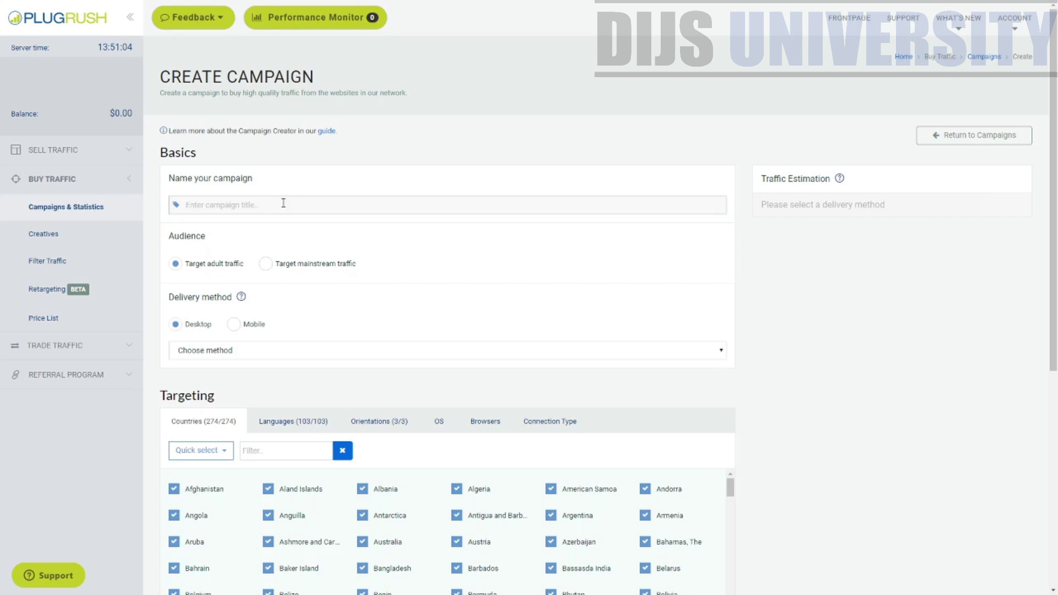
text(tes)
key(BackSpace)
key(BackSpace)
key(BackSpace)
text(T)
Target mainstream traffic with Mobile devices and PushAds as the delivery method.
drag(205, 236, 173, 237)
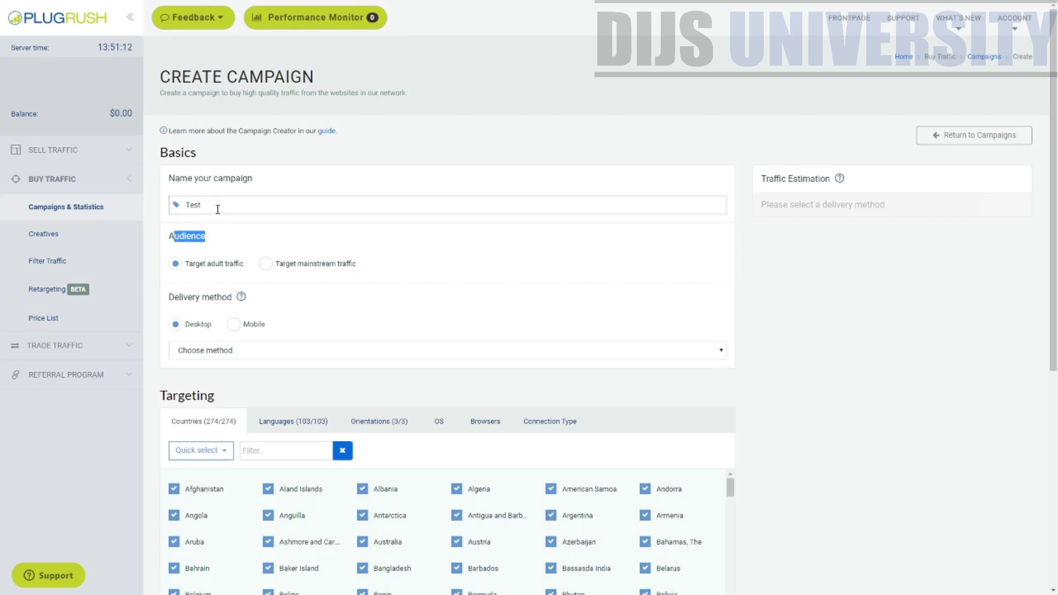
click(265, 265)
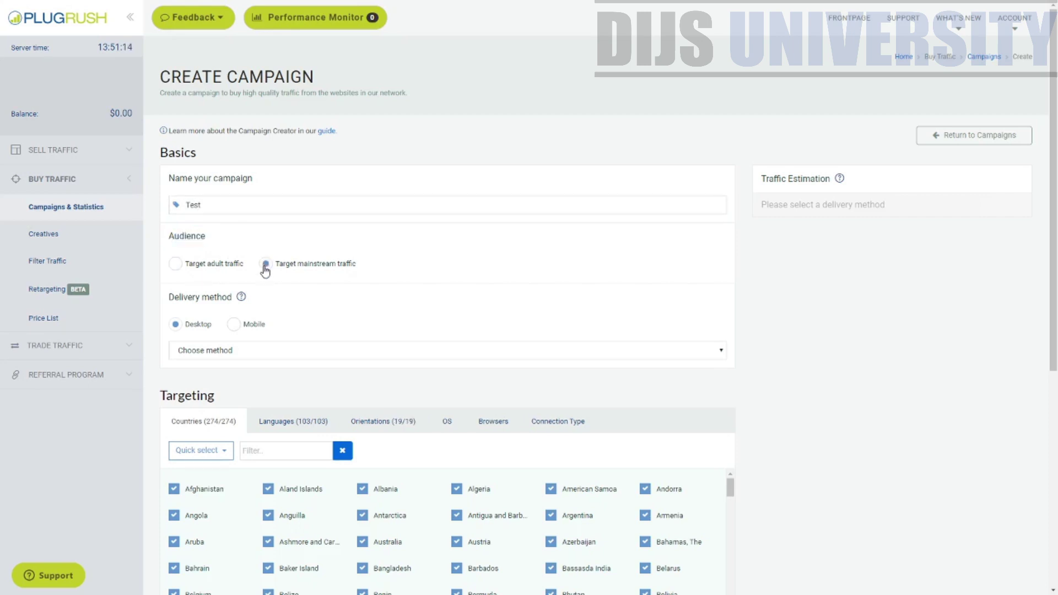
scroll(242, 326, down, 2)
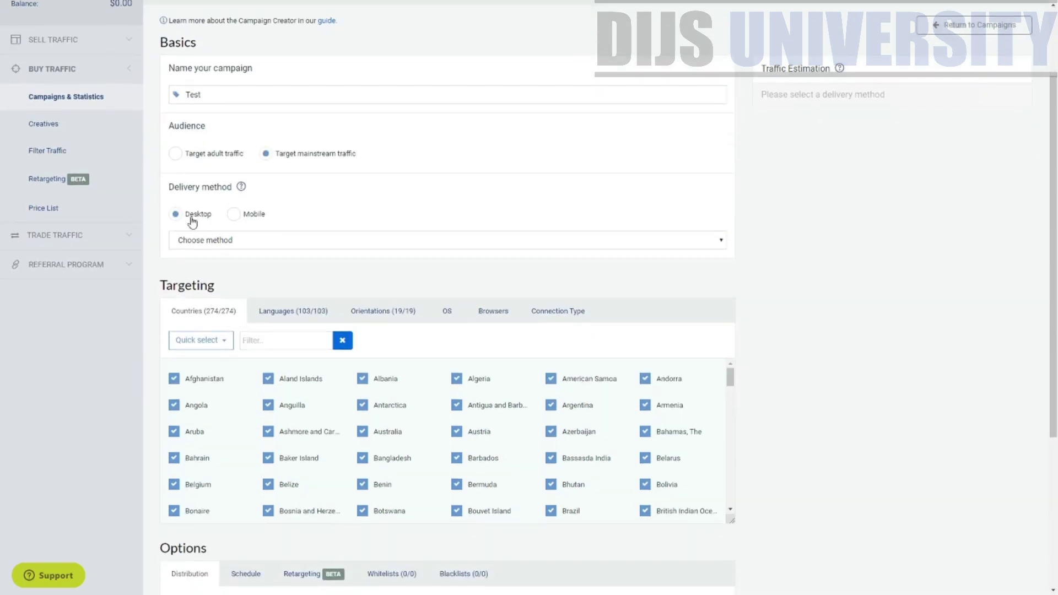
click(241, 215)
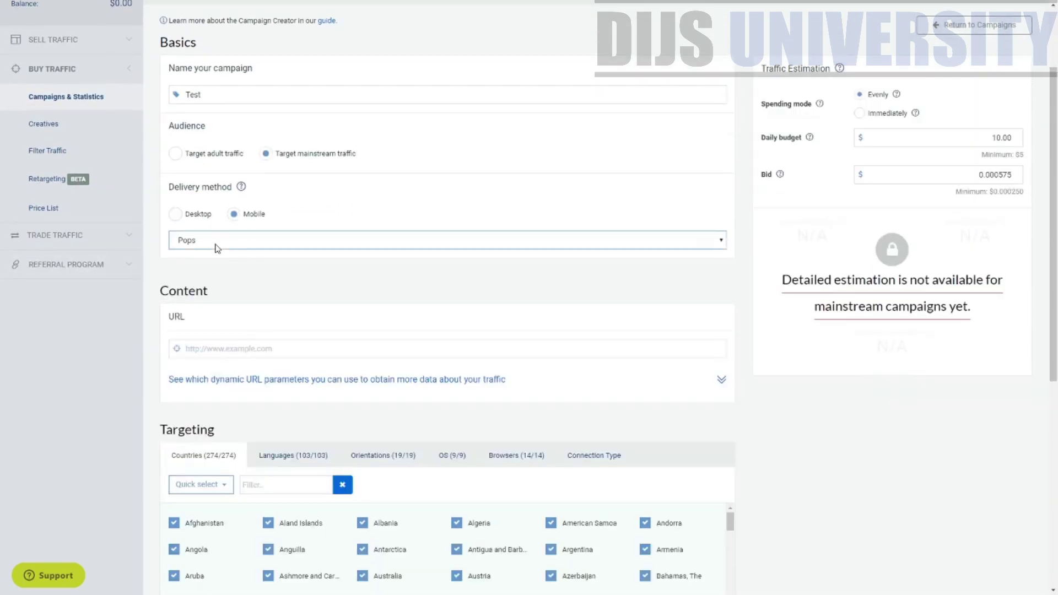
click(217, 248)
click(213, 276)
click(176, 223)
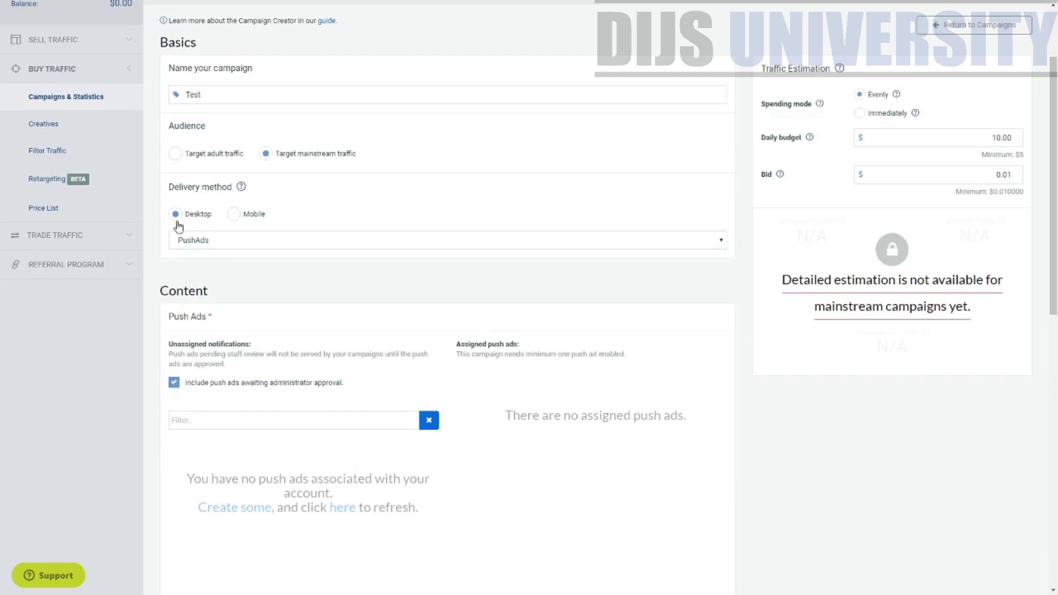
click(234, 216)
scroll(307, 278, down, 2)
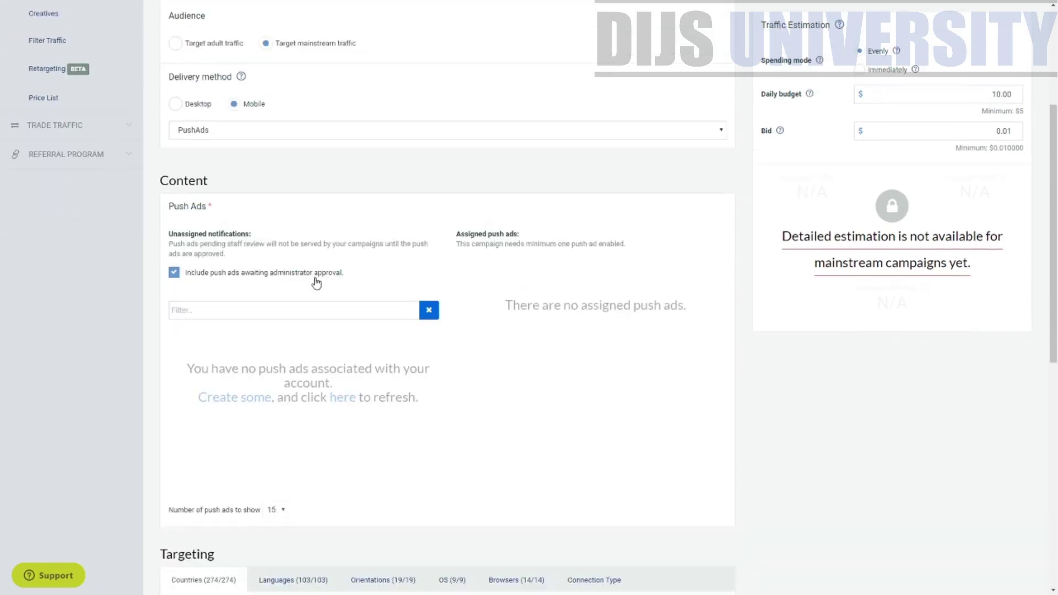
Note the empty push ads message in Content and go create a push ad.
drag(166, 205, 158, 178)
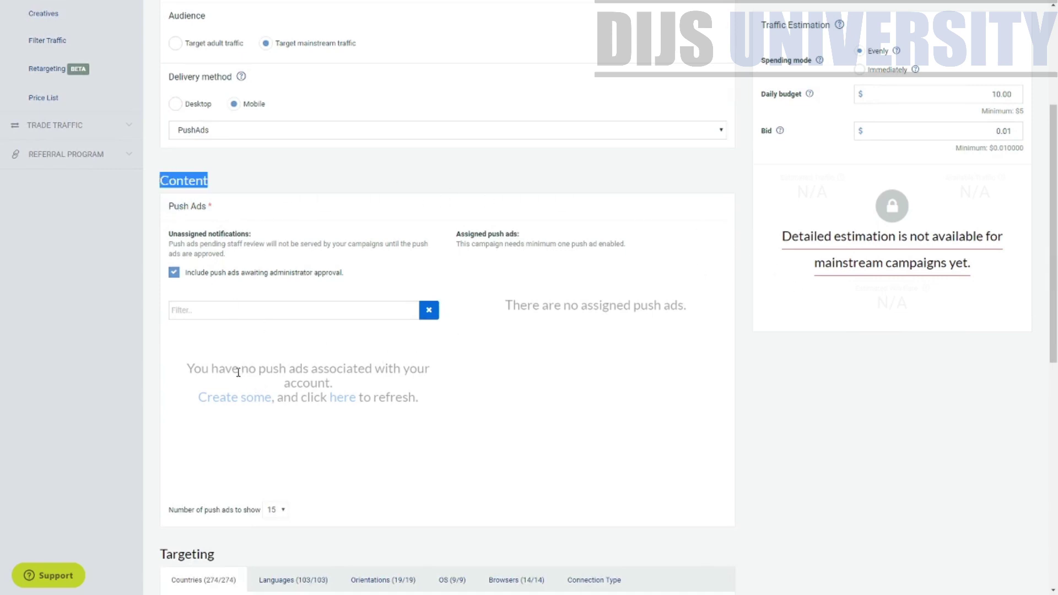
drag(219, 369, 416, 397)
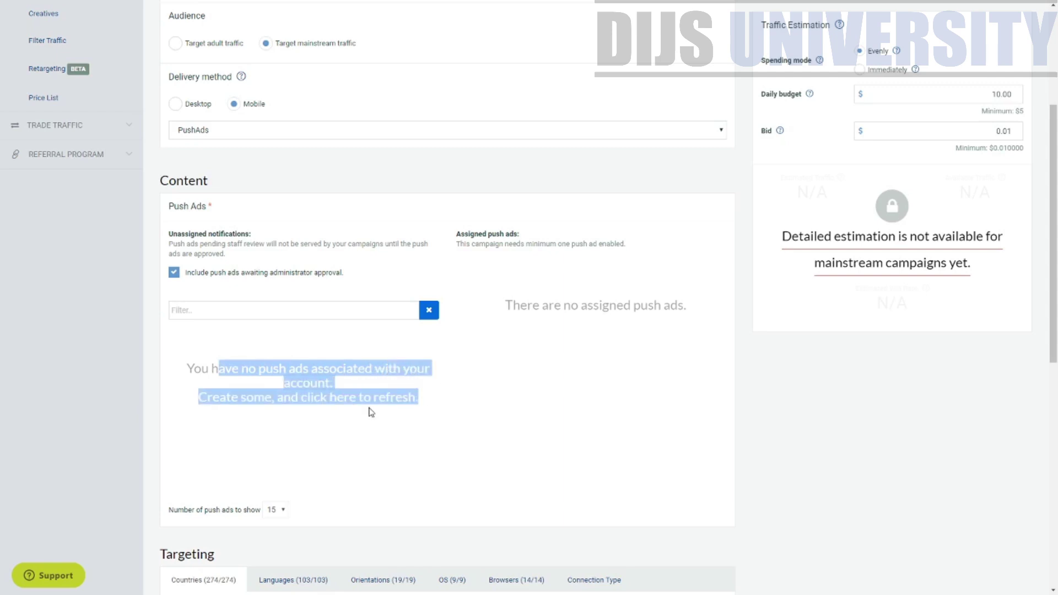
click(324, 398)
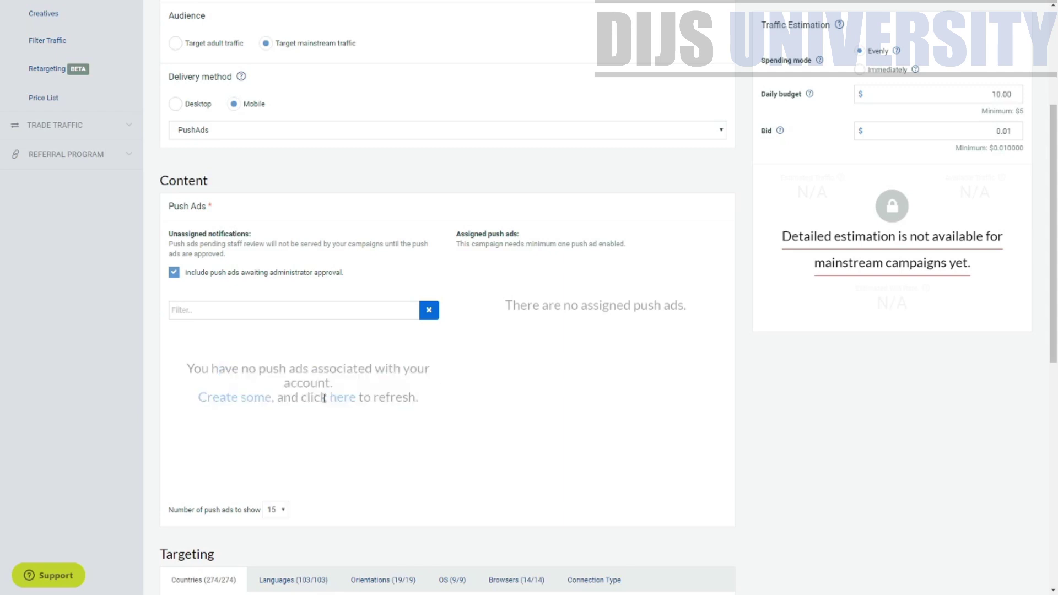
click(206, 399)
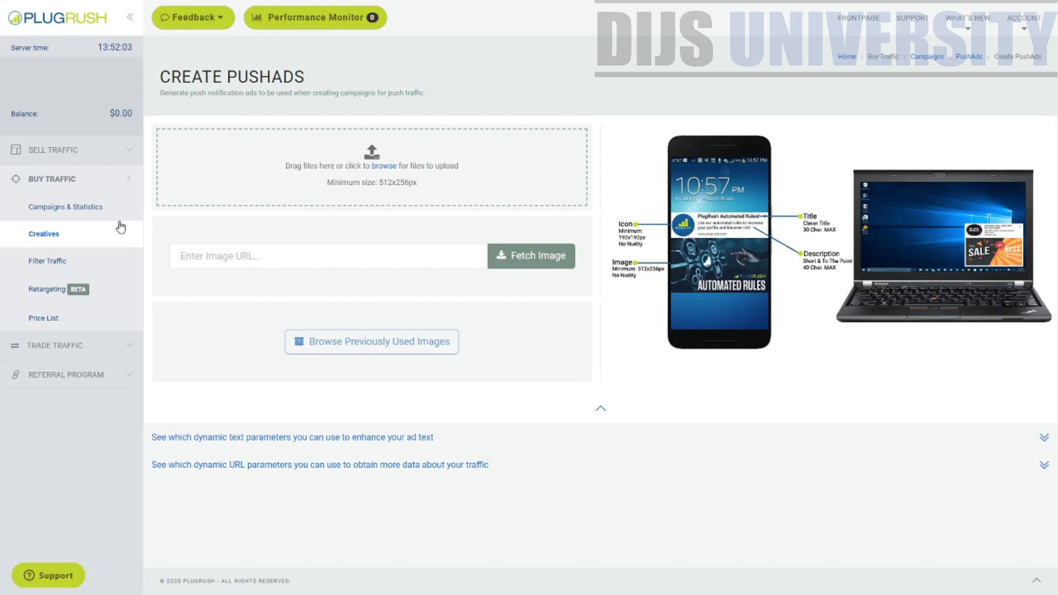
Upload a push ad image and work through the icon, cropping and guidelines tour tips.
click(387, 169)
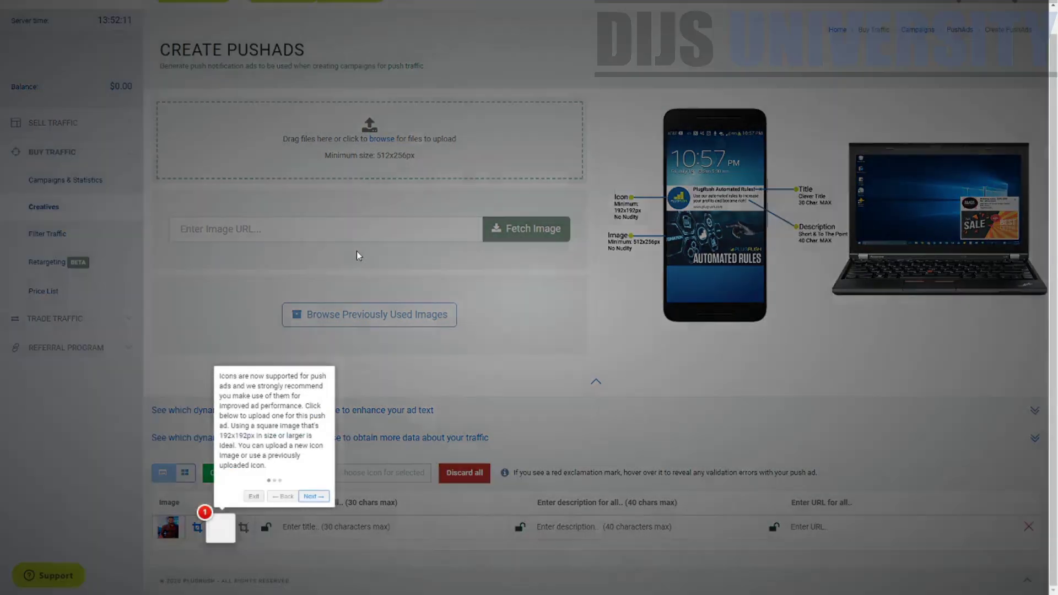
drag(254, 376, 319, 426)
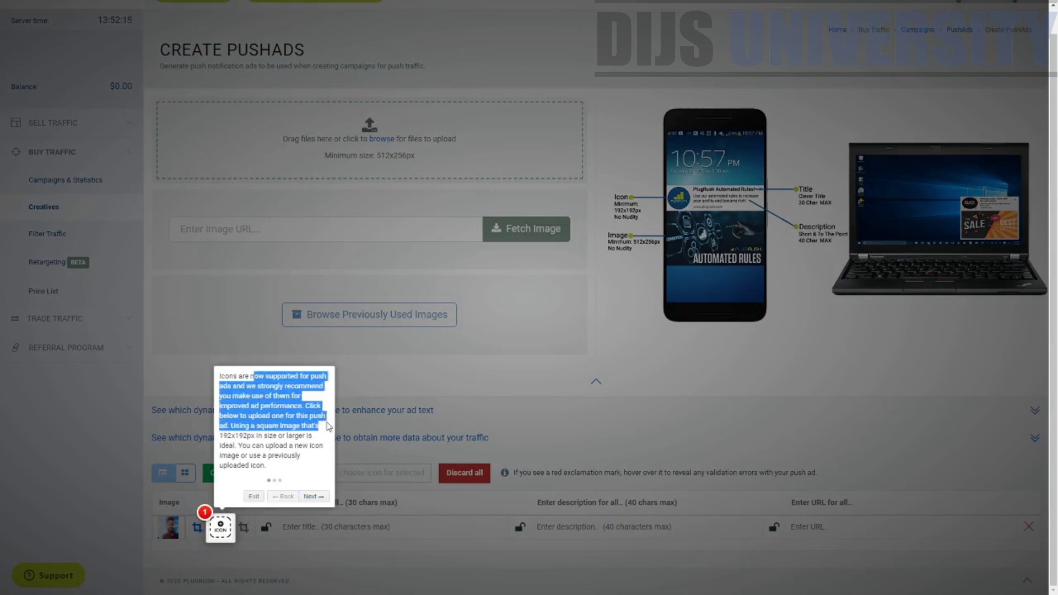
click(311, 496)
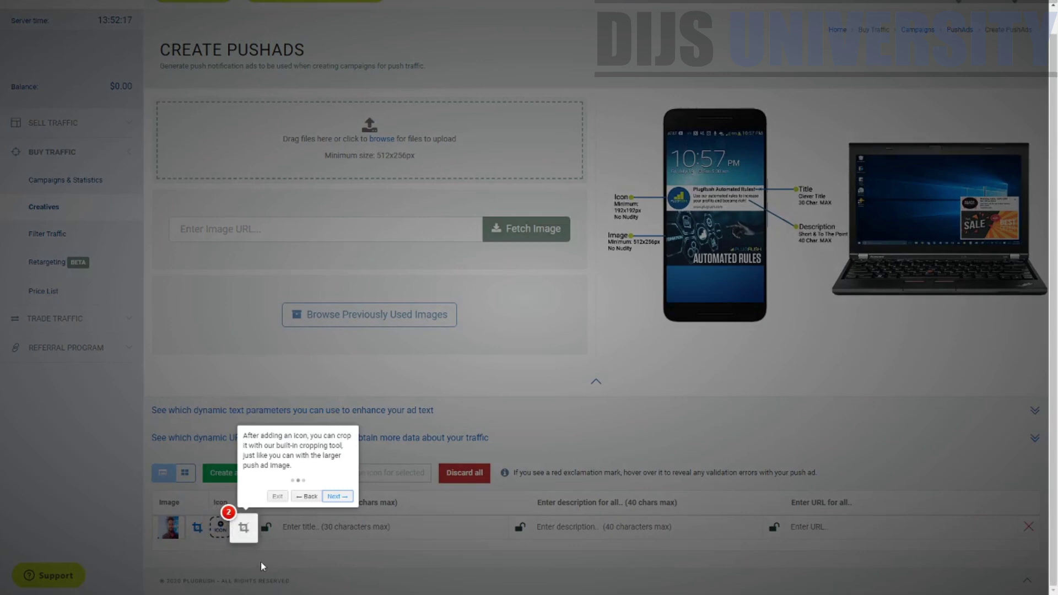
click(342, 498)
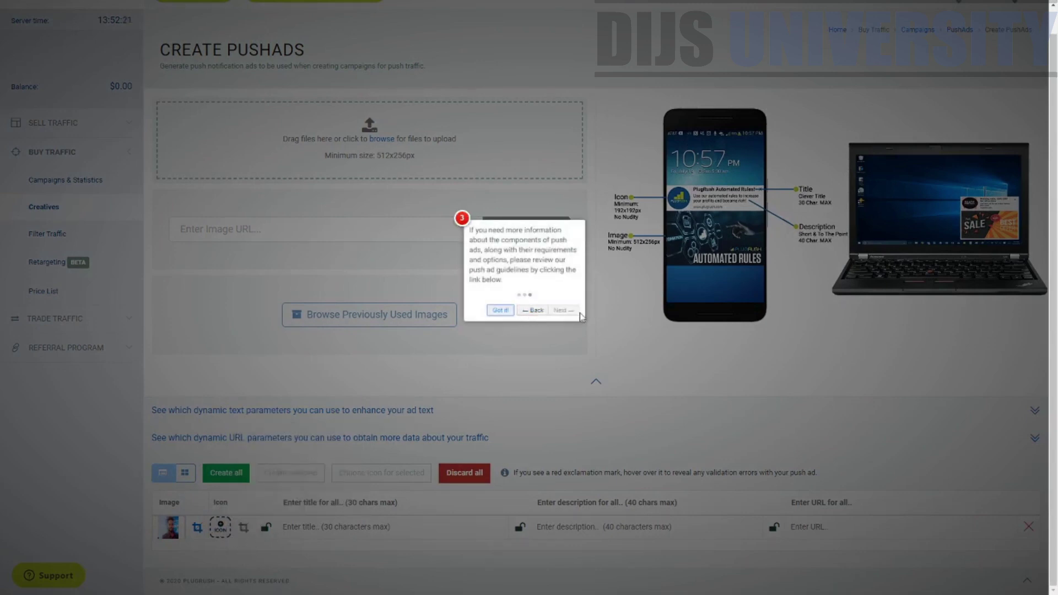
click(500, 311)
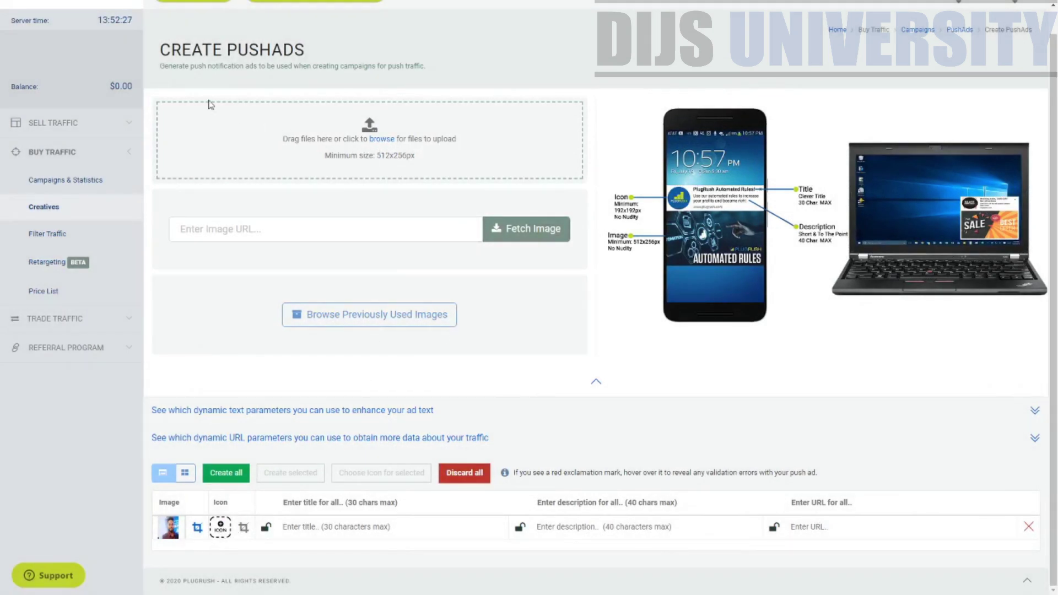
Upload a new ad icon and enter the ad title, trimming its trailing digits.
click(225, 530)
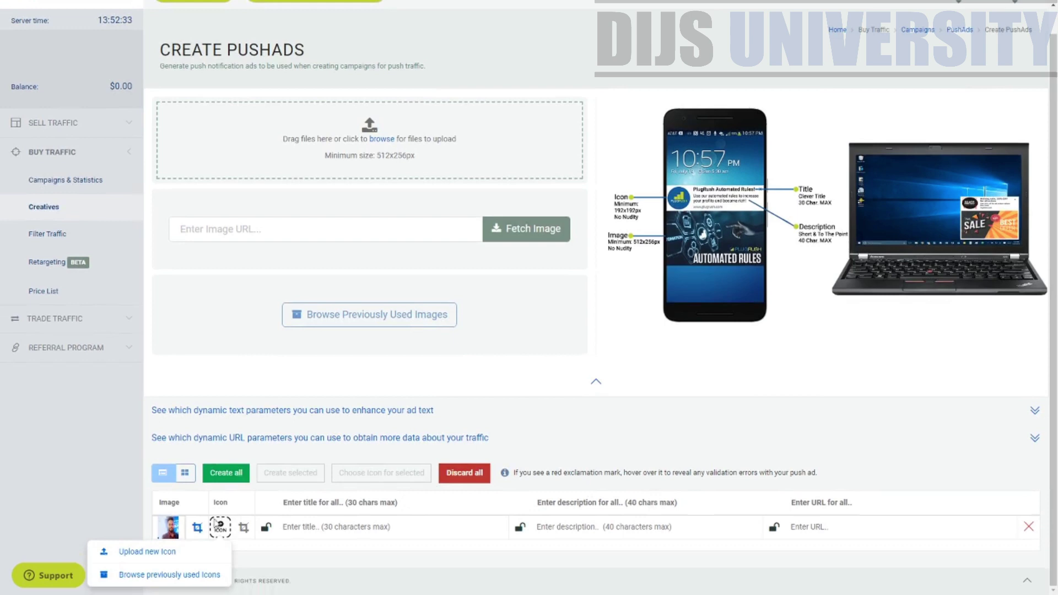
click(190, 552)
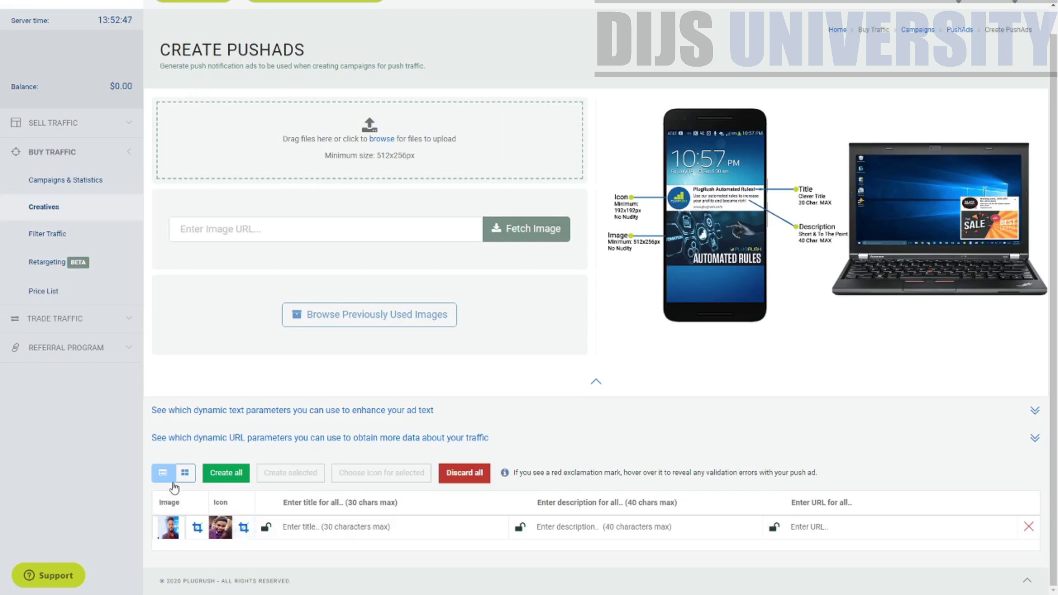
click(341, 526)
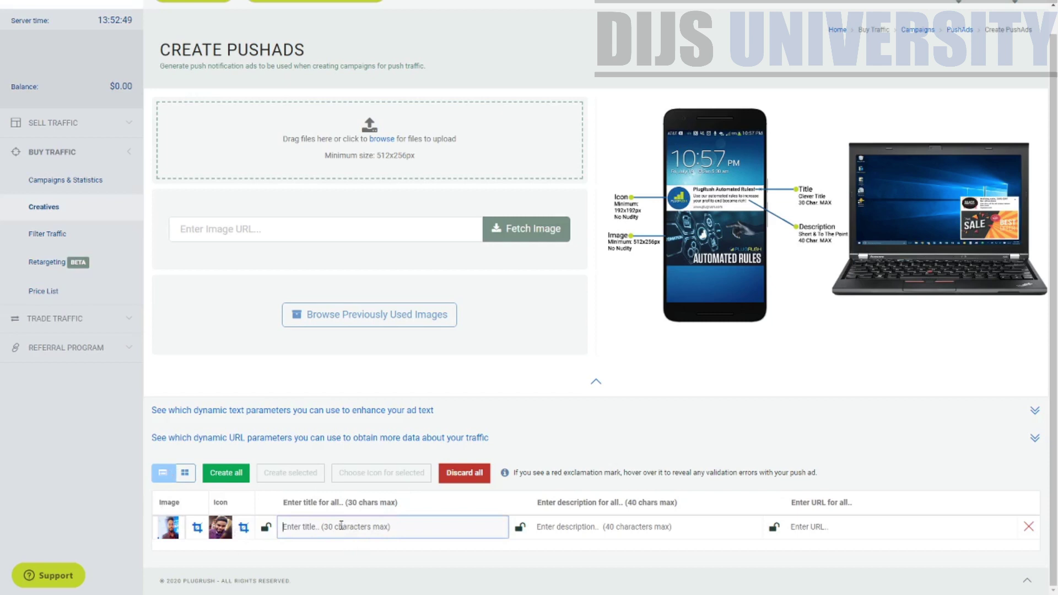
text(Test)
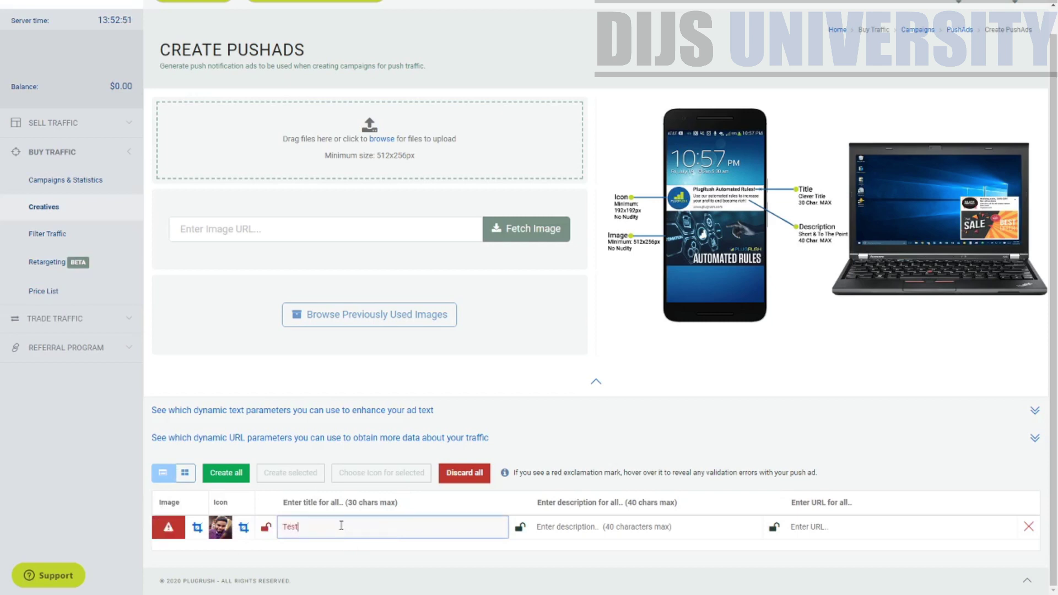
text( 123456)
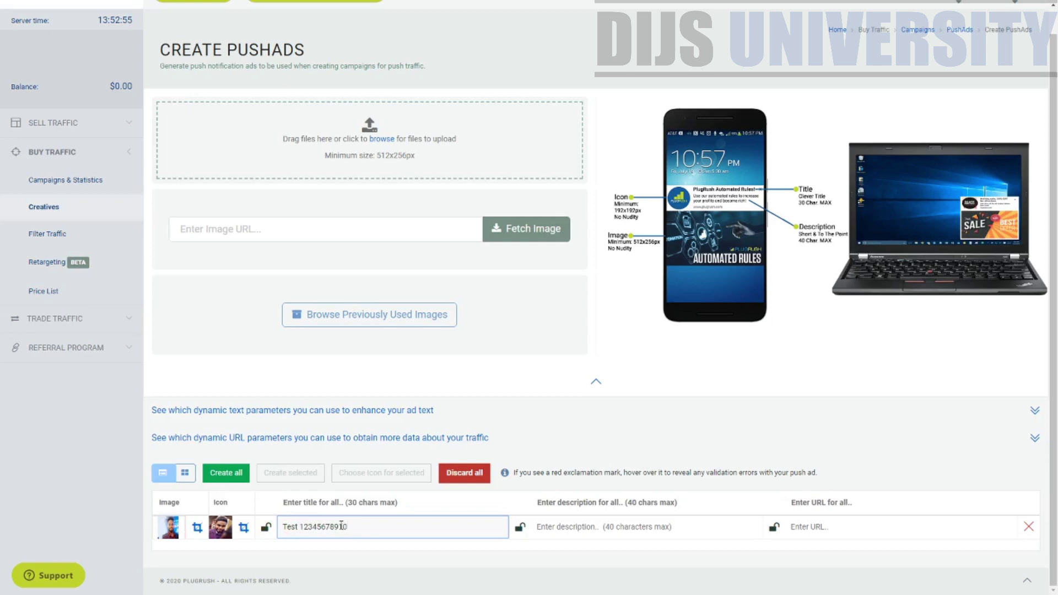
text(78910)
key(Tab)
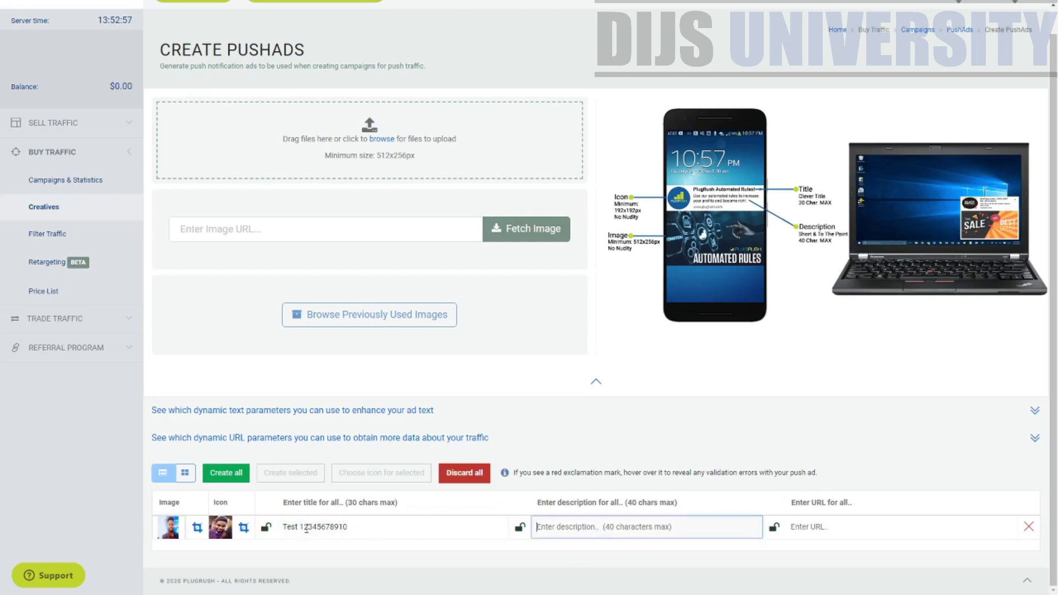
drag(355, 528, 302, 531)
key(BackSpace)
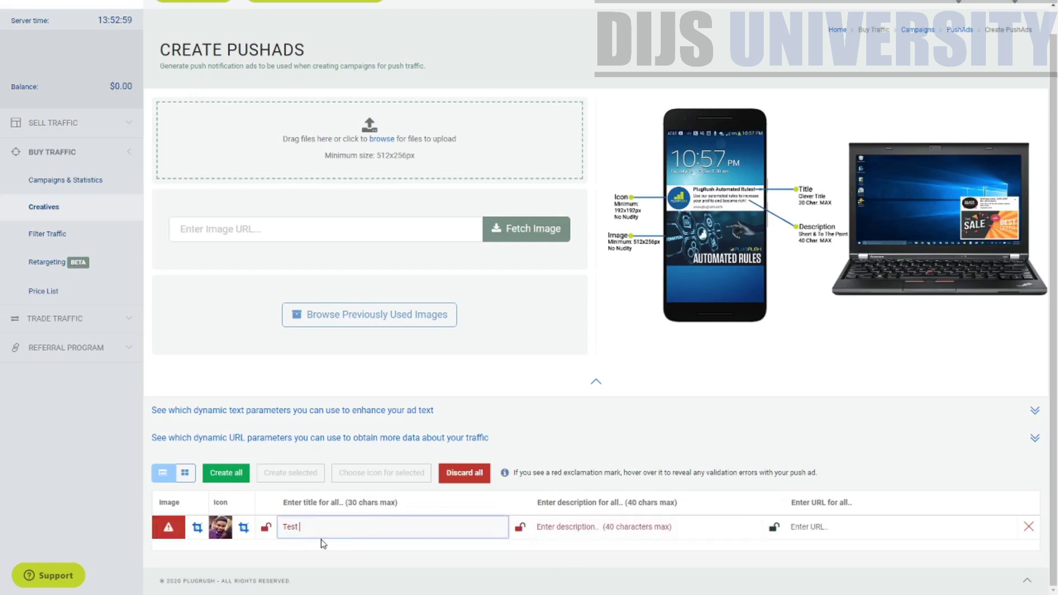
click(554, 533)
click(344, 527)
key(Tab)
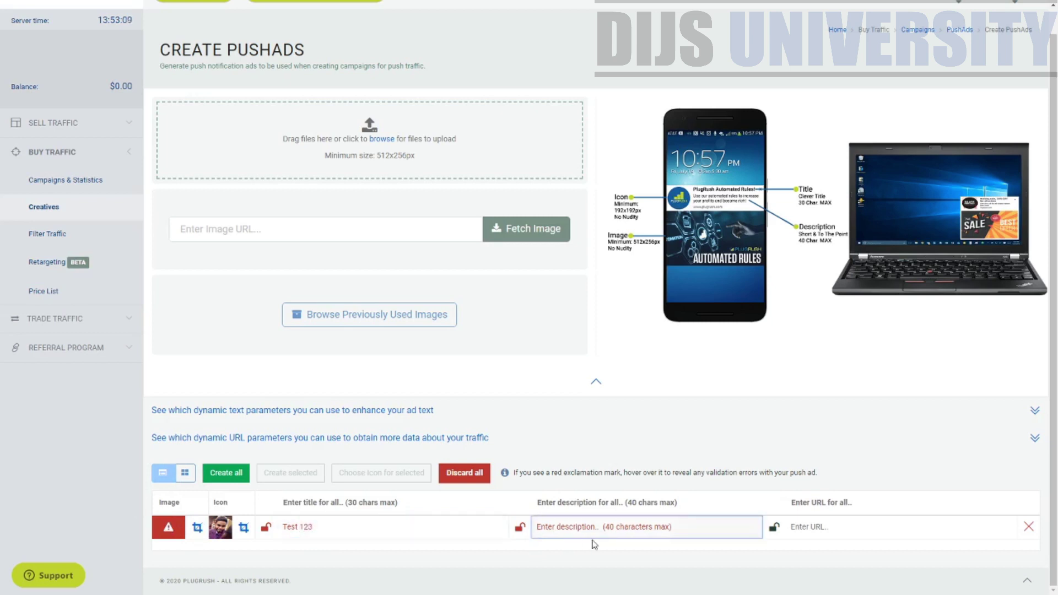
text(Test)
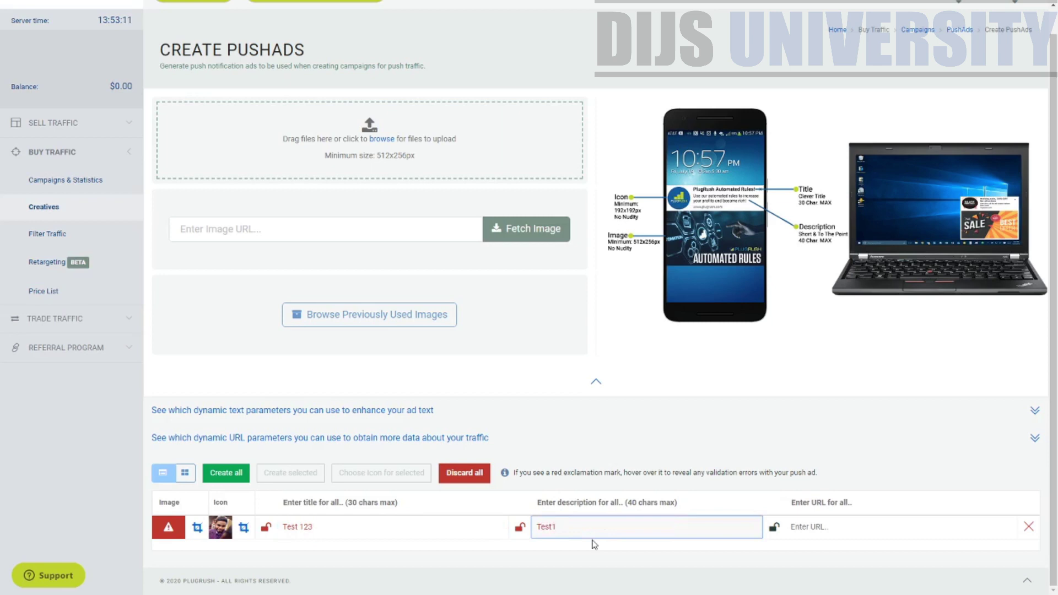
text( 12345678910)
click(887, 526)
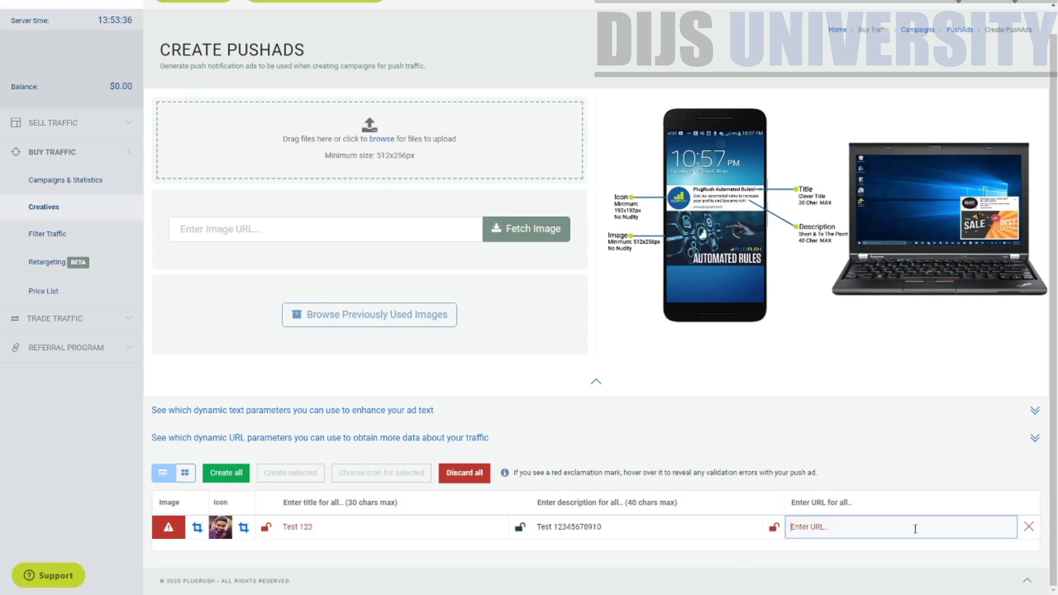
text(https://36d099hwhepe3sbb2jzduhocqw.hop.clickbank.net/)
click(889, 472)
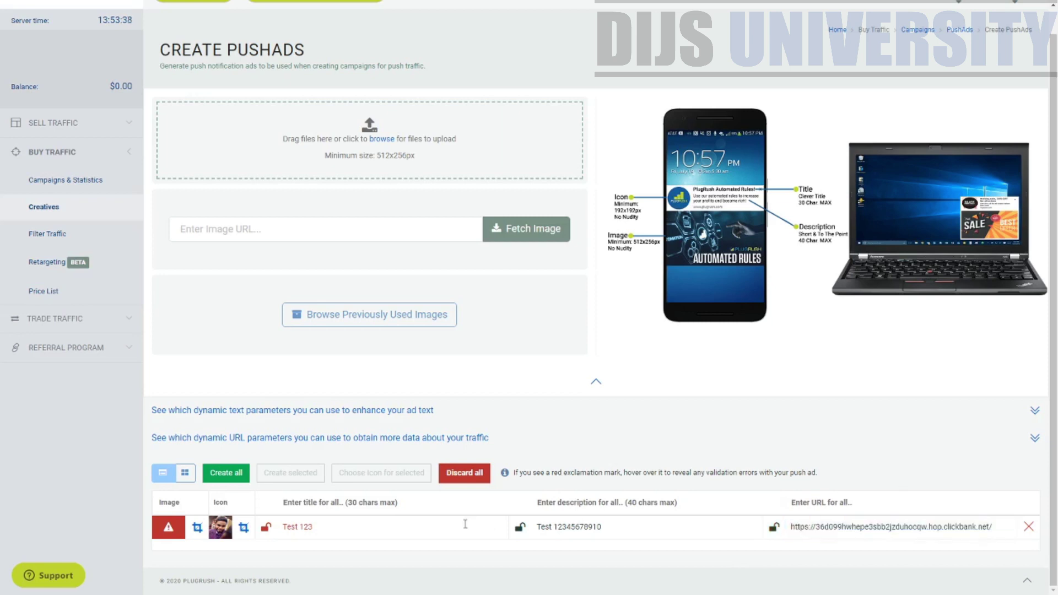
Lengthen the title to 'Test 12345' to clear the warning and view the dynamic text parameters.
mouse_move(168, 532)
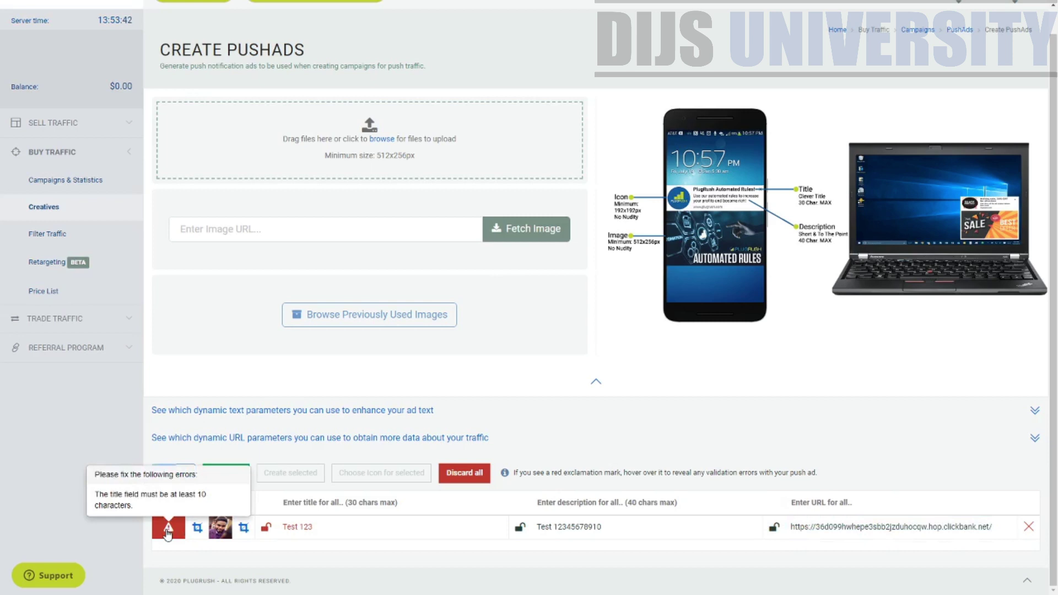
click(329, 530)
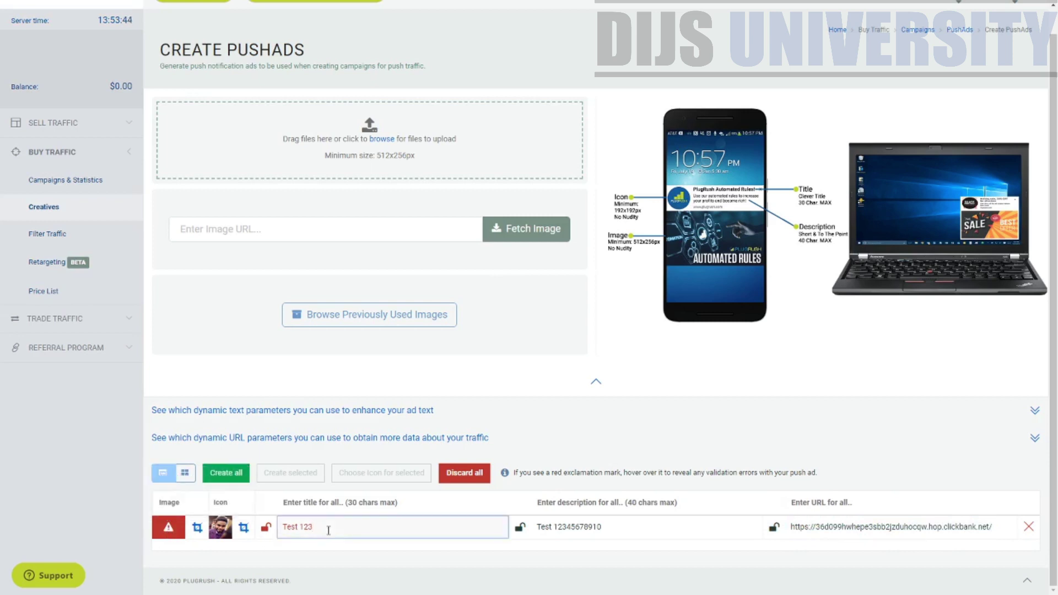
text(4567)
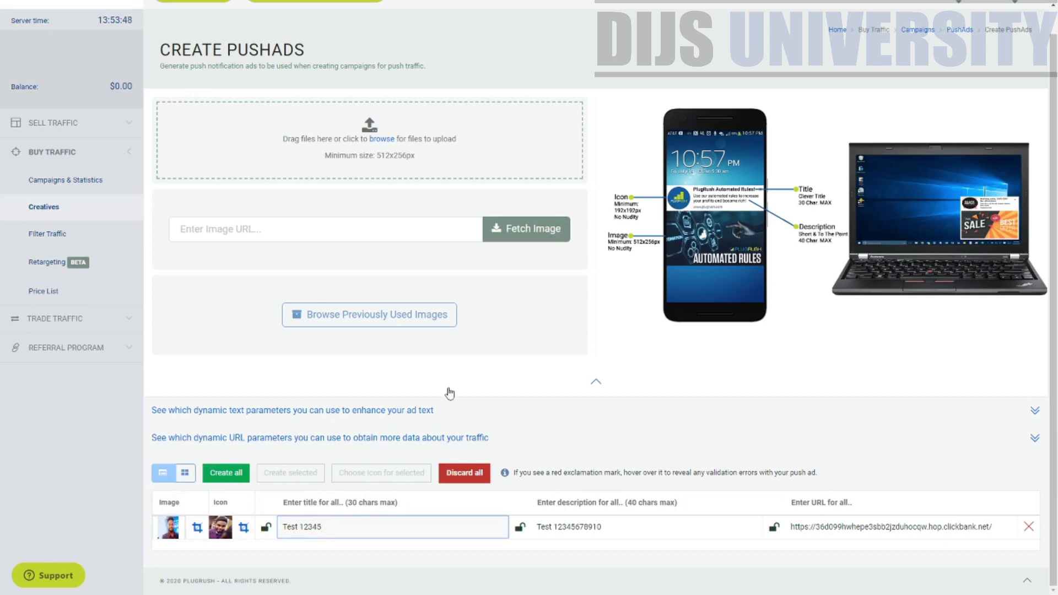
click(522, 420)
scroll(327, 504, down, 3)
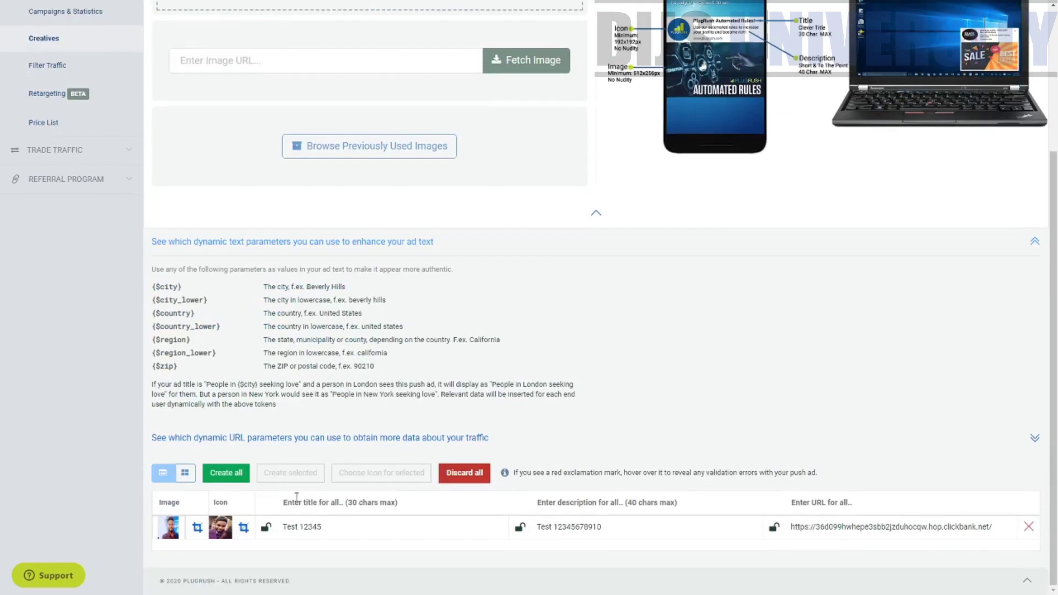
Create the push ad and confirm the '1 notification successfully created' message.
click(237, 477)
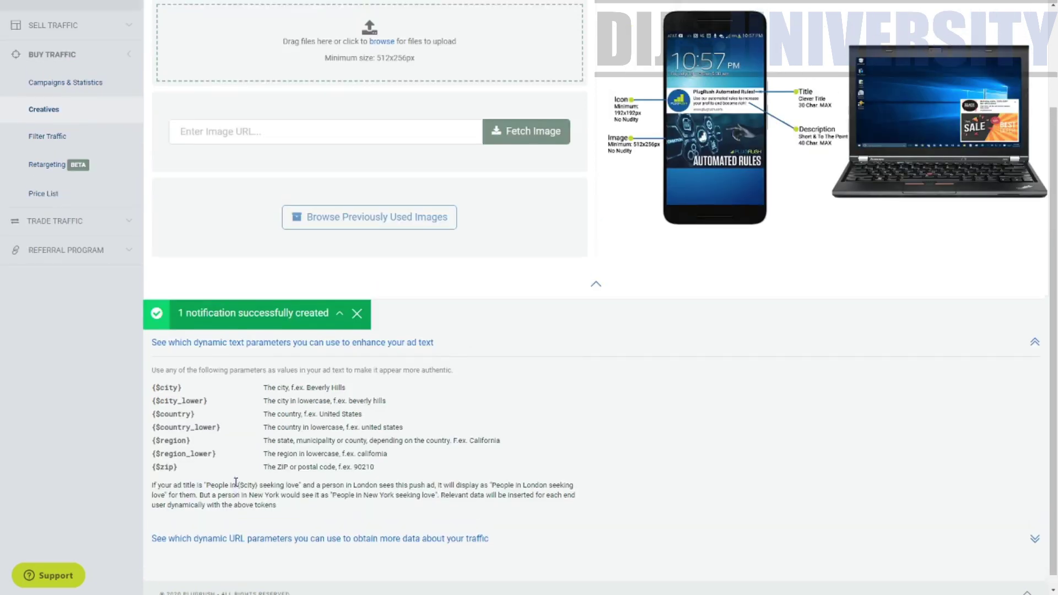
scroll(279, 402, up, 3)
scroll(244, 524, down, 3)
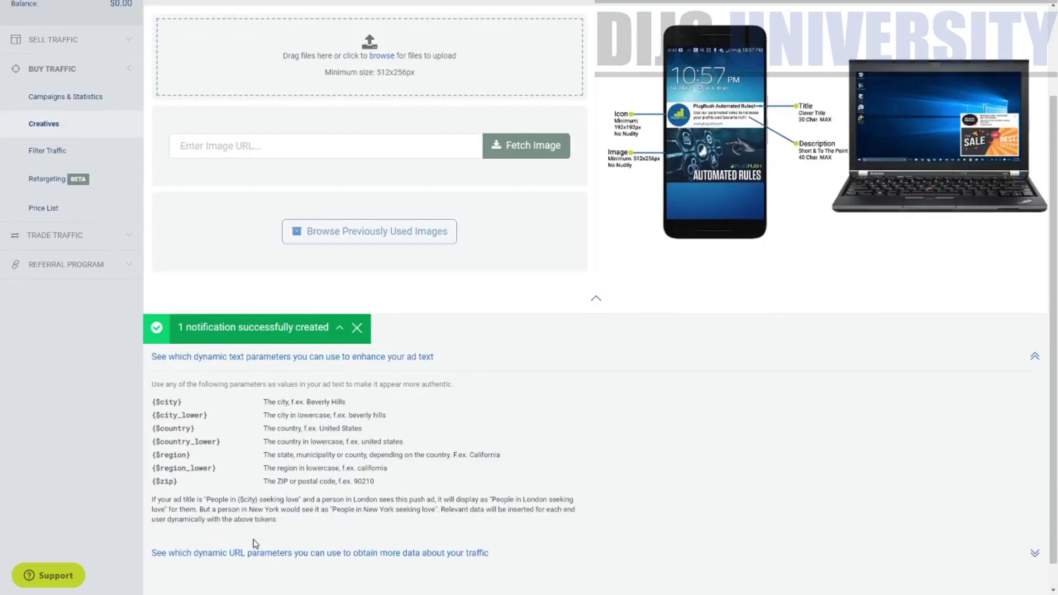
scroll(251, 488, up, 3)
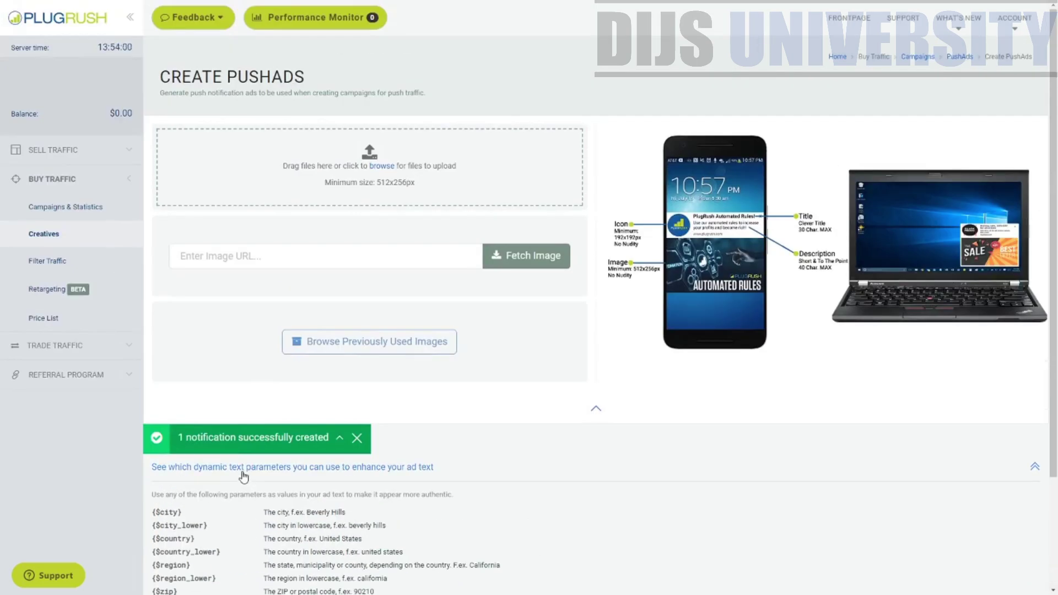
Name the new campaign Test and select mainstream audience, Mobile devices and PushAds delivery.
click(72, 215)
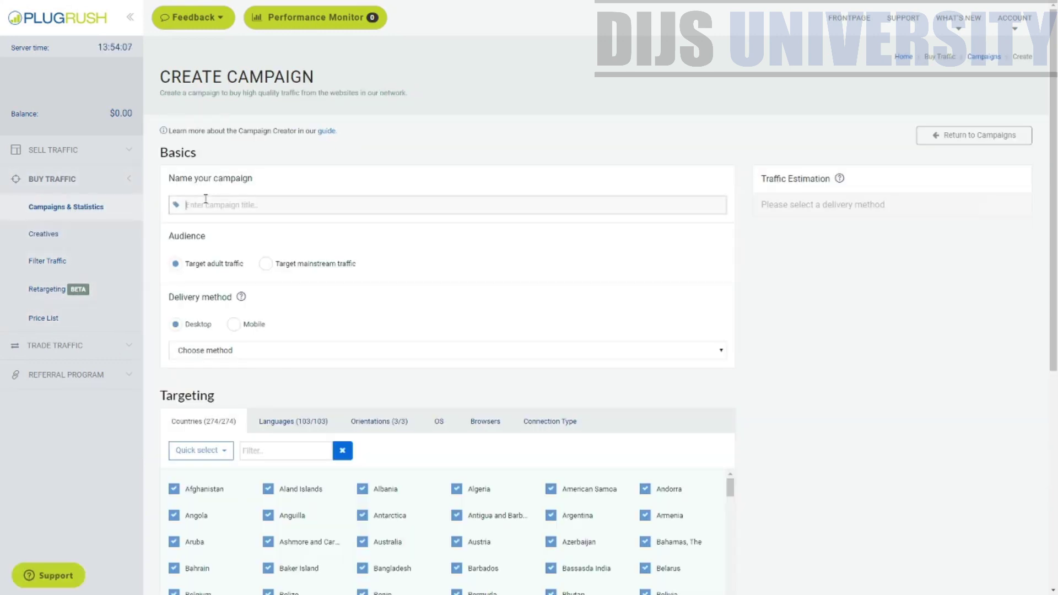
text(Test)
key(Tab)
key(Tab)
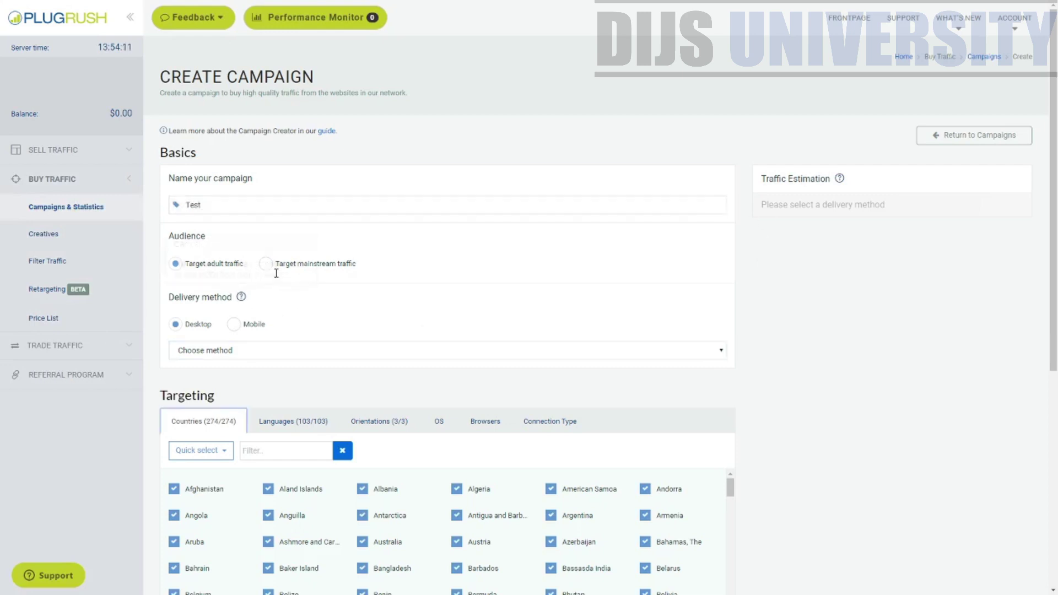
click(277, 271)
click(233, 324)
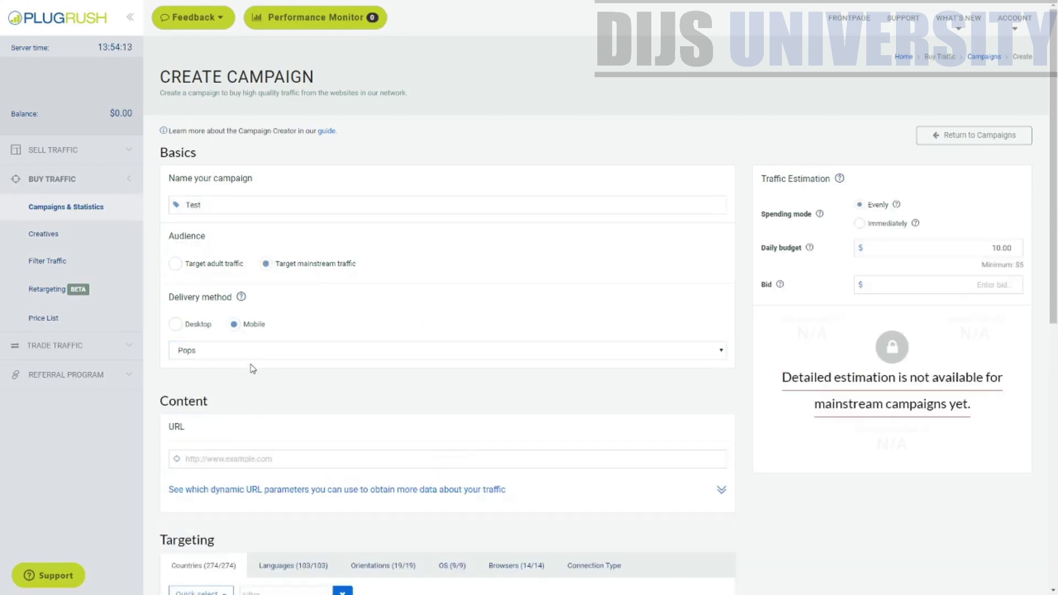
click(226, 388)
scroll(234, 415, down, 5)
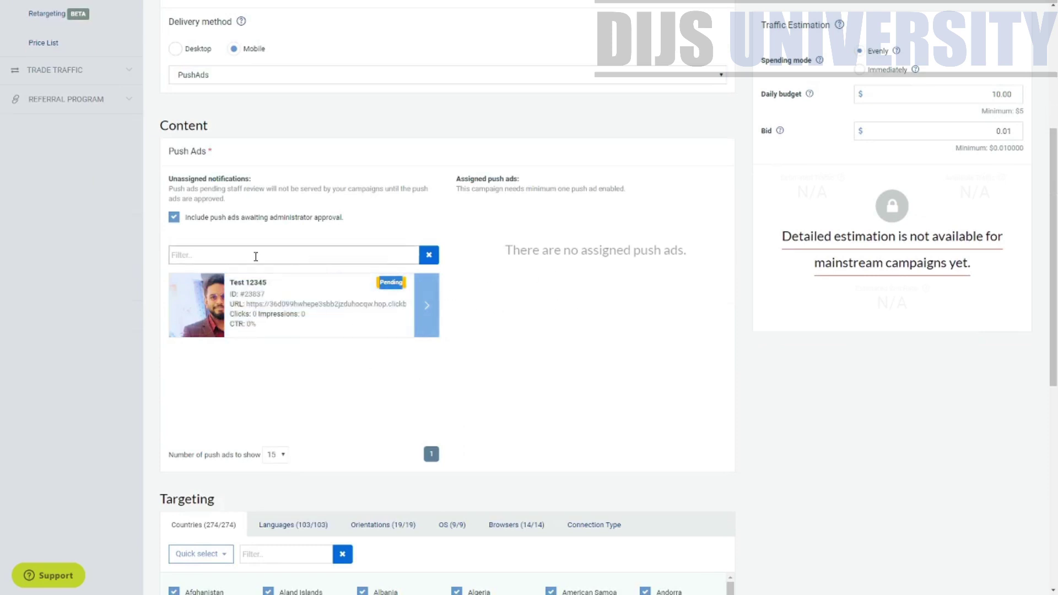
Move the pending 'Test 12345' push ad into the campaign's assigned push ads.
click(425, 317)
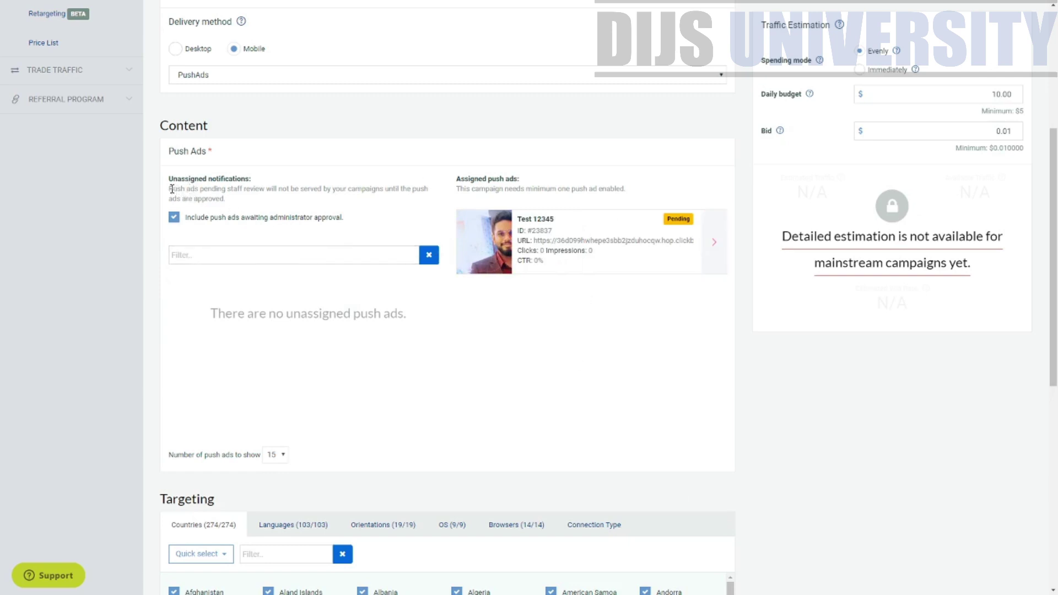
drag(171, 189, 265, 208)
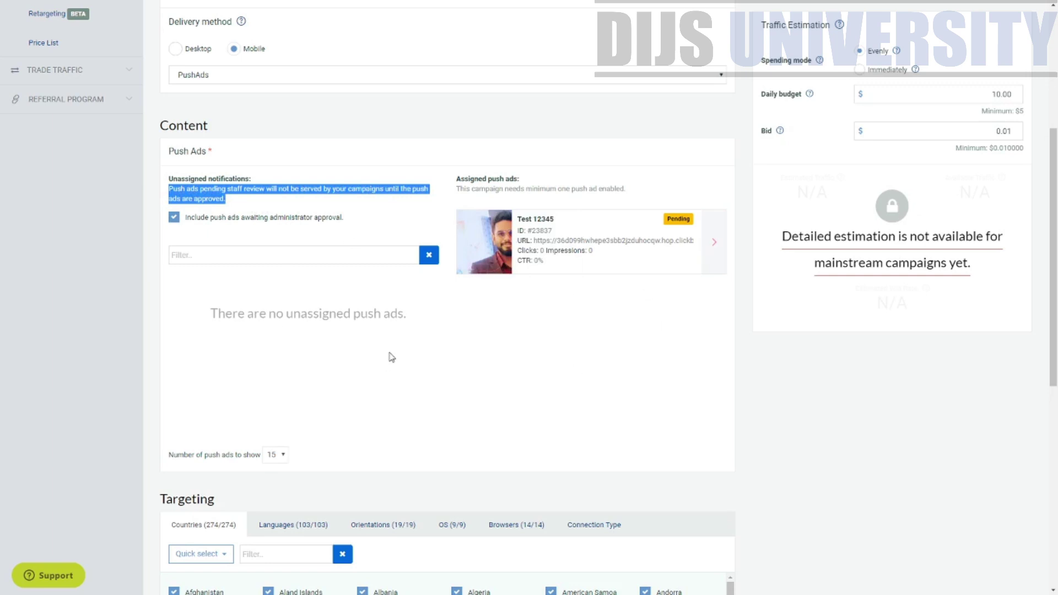
mouse_move(502, 248)
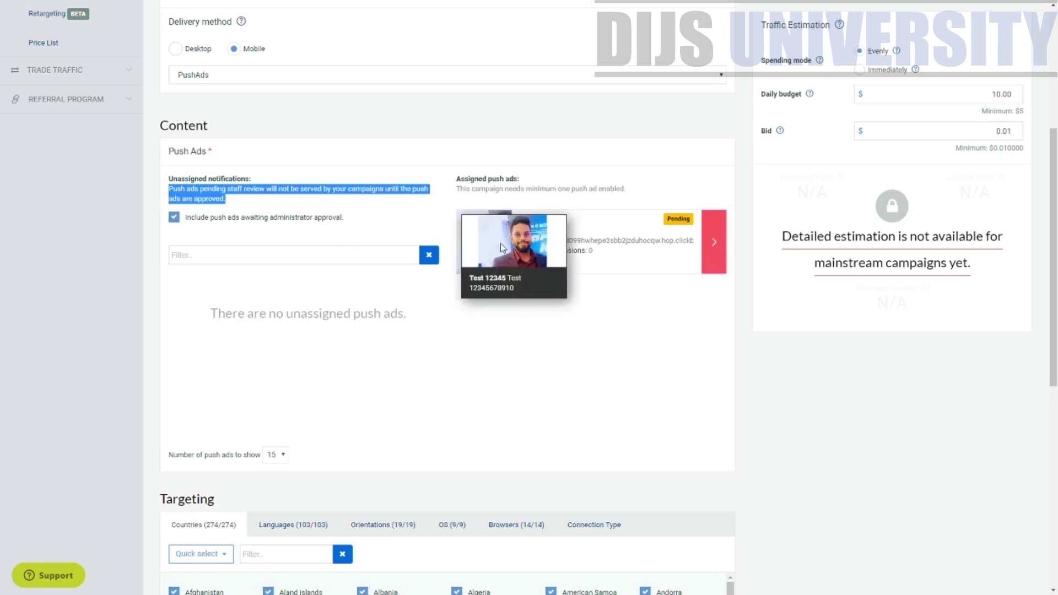
scroll(499, 263, up, 5)
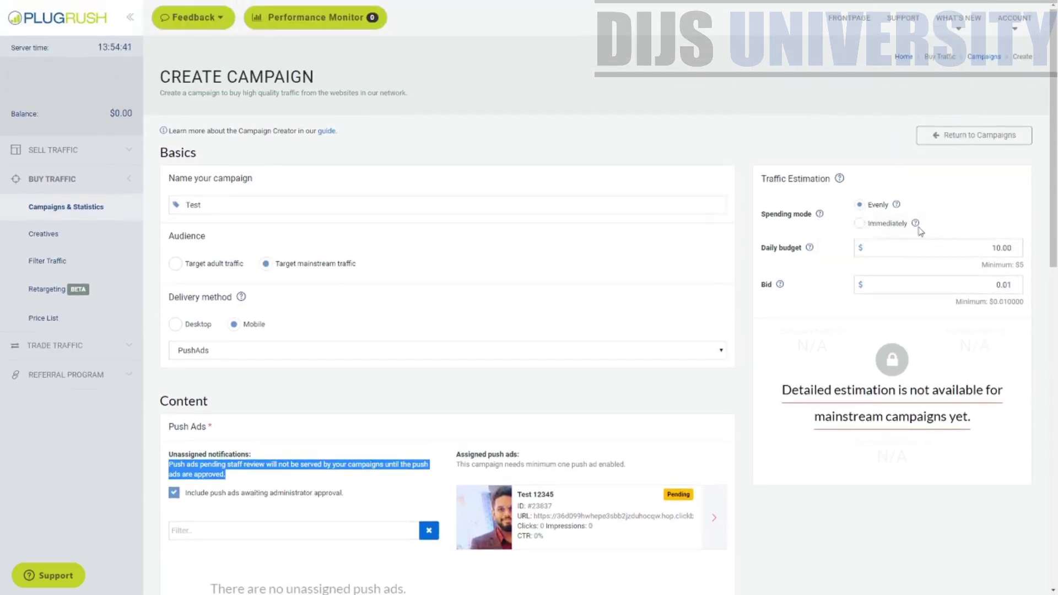
scroll(946, 307, down, 3)
scroll(941, 295, up, 2)
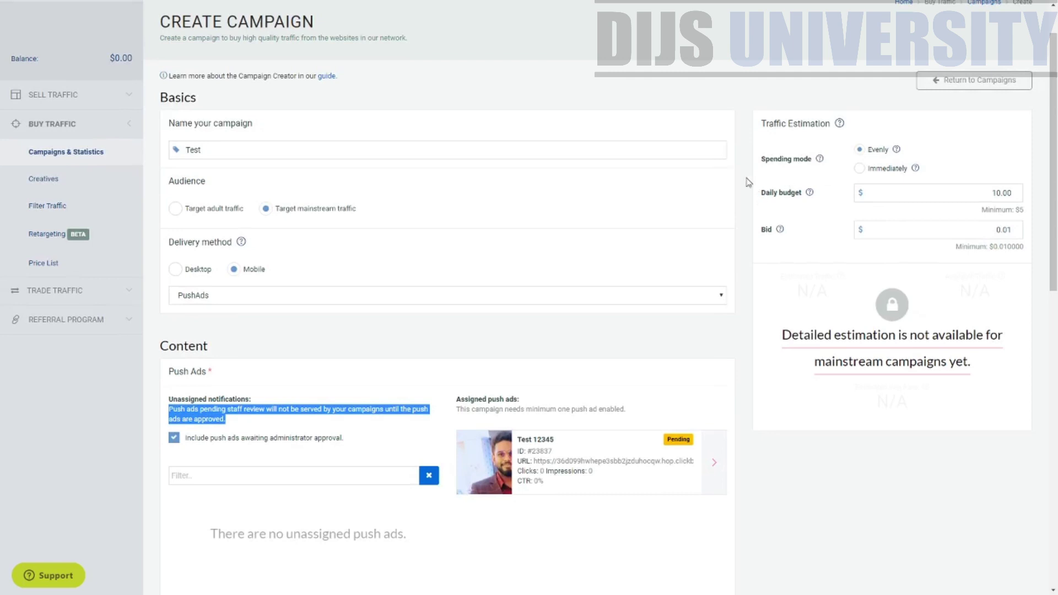
scroll(610, 305, down, 9)
scroll(512, 493, down, 3)
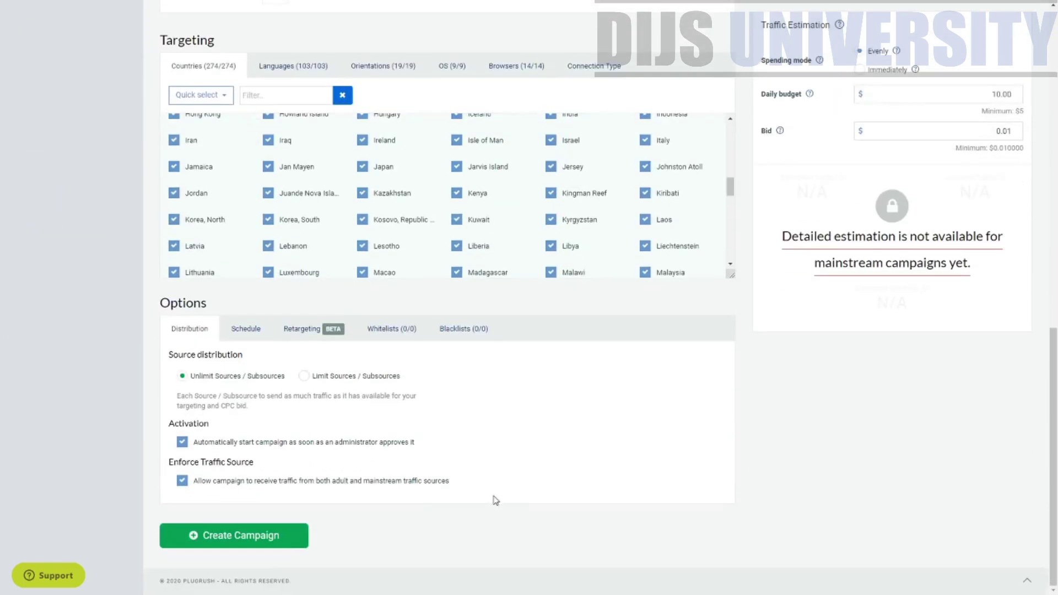
scroll(816, 272, up, 13)
scroll(758, 243, down, 2)
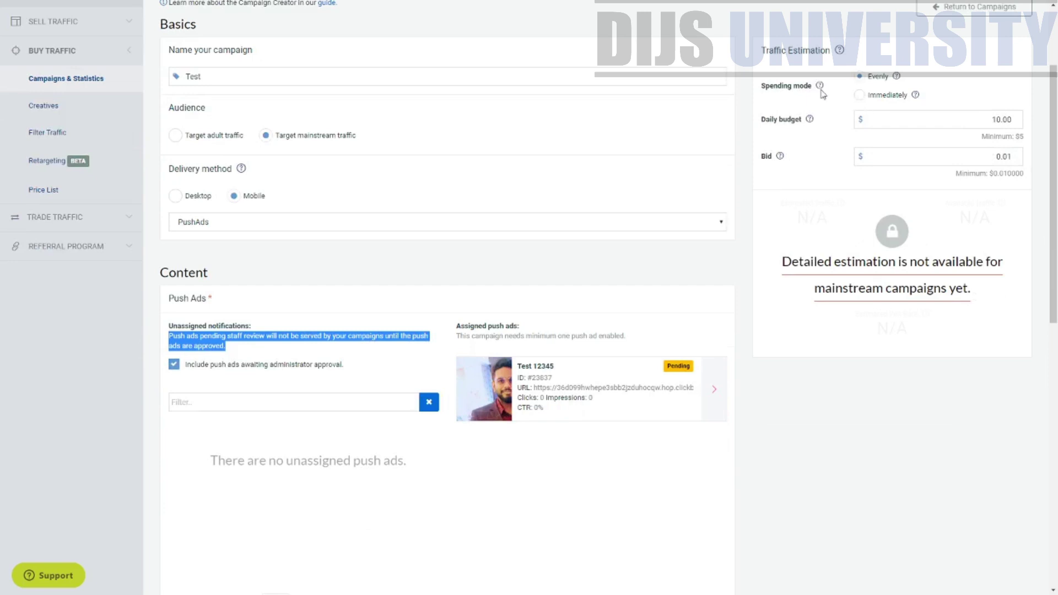
Review the spending mode, keeping the 10.00 daily budget and 0.01 bid.
drag(770, 88, 855, 87)
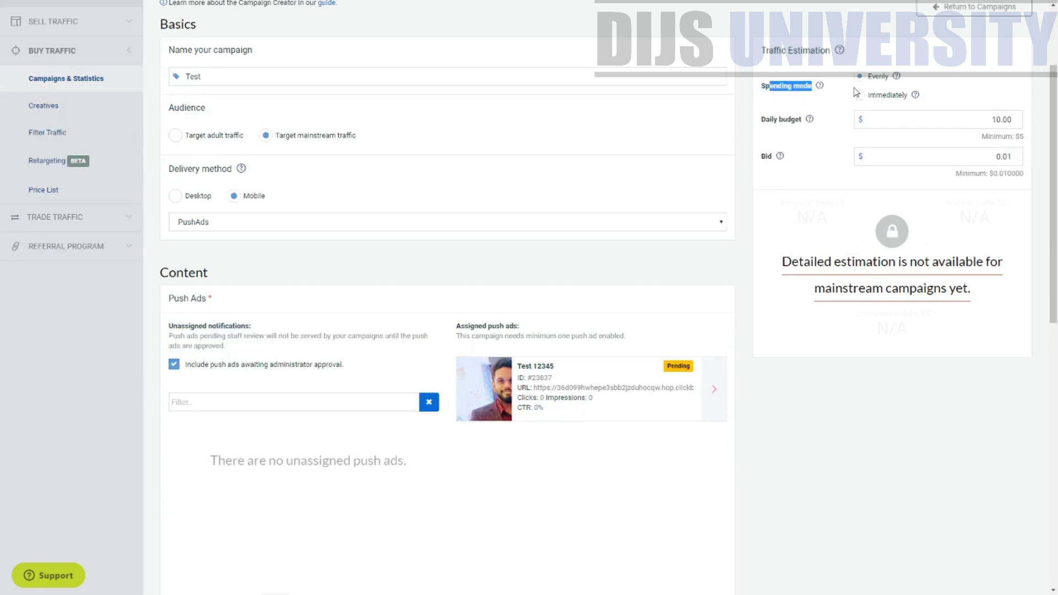
click(886, 122)
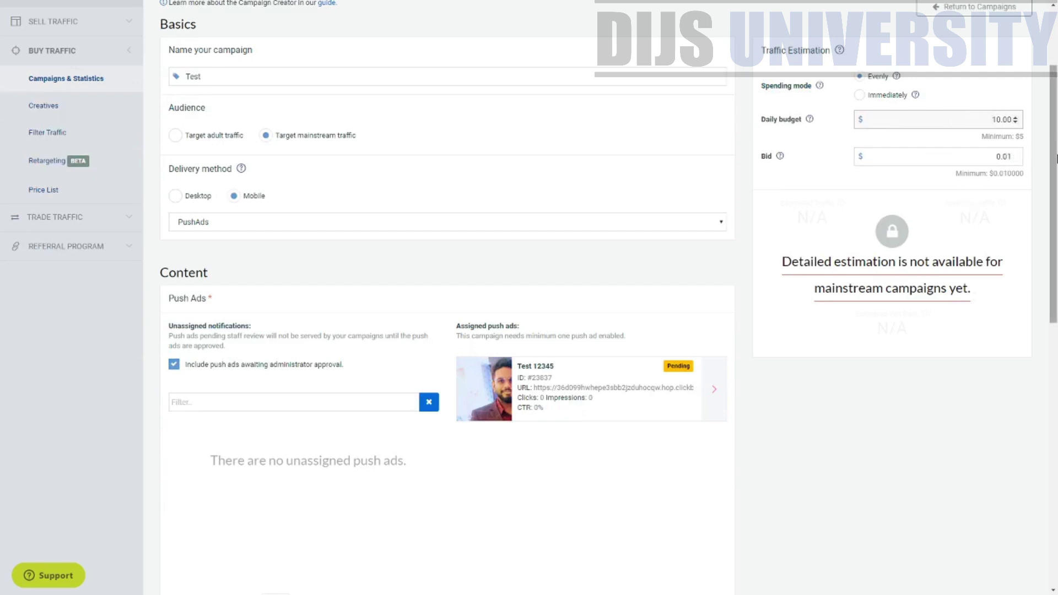
drag(1054, 163, 1055, 380)
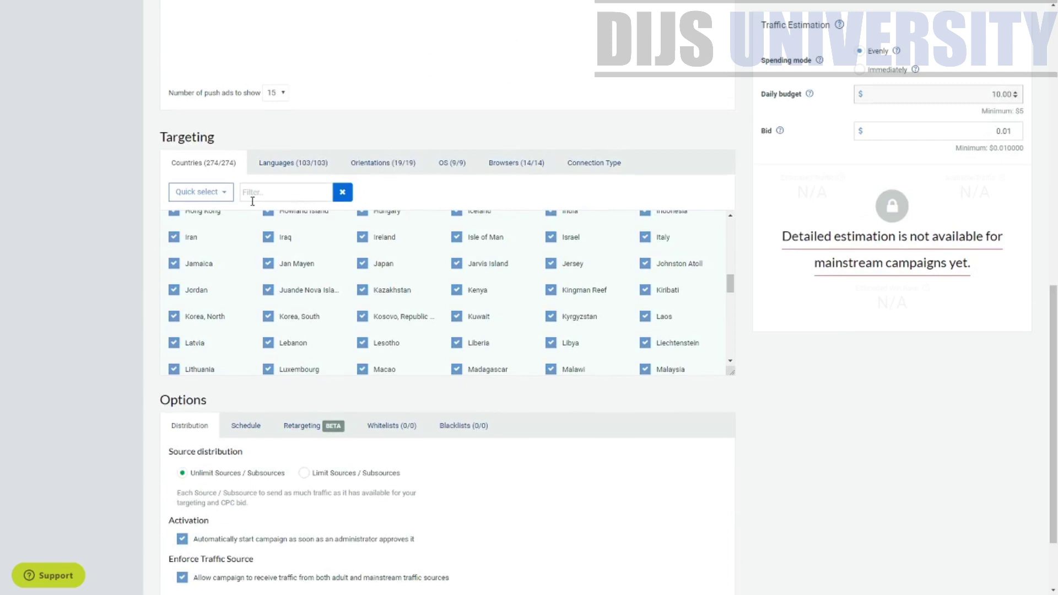
Narrow country targeting to Malaysia only by clearing all countries and ticking Malaysia.
click(281, 192)
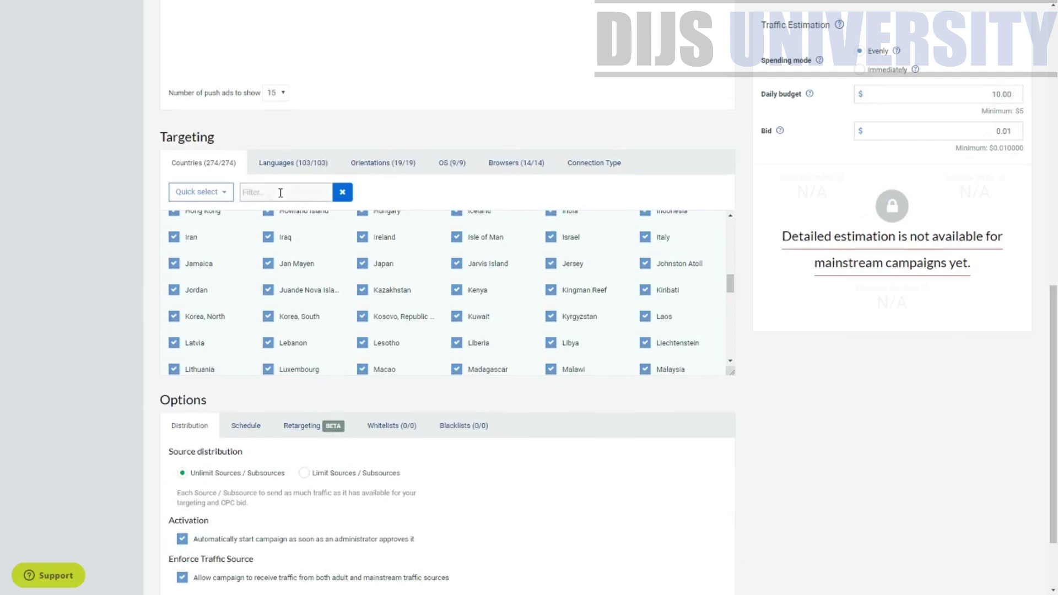
text(ma)
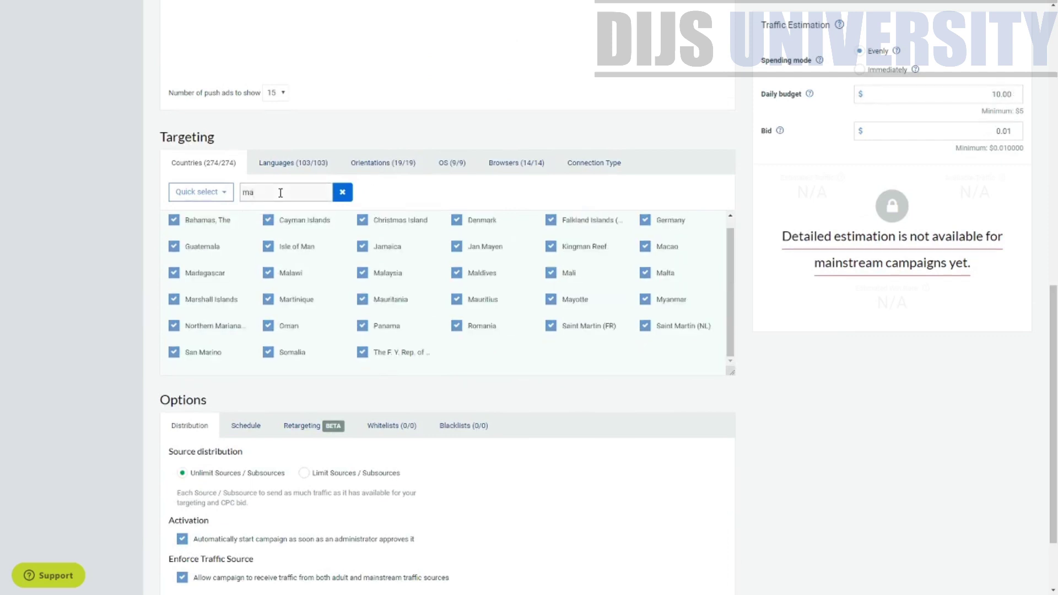
text(la)
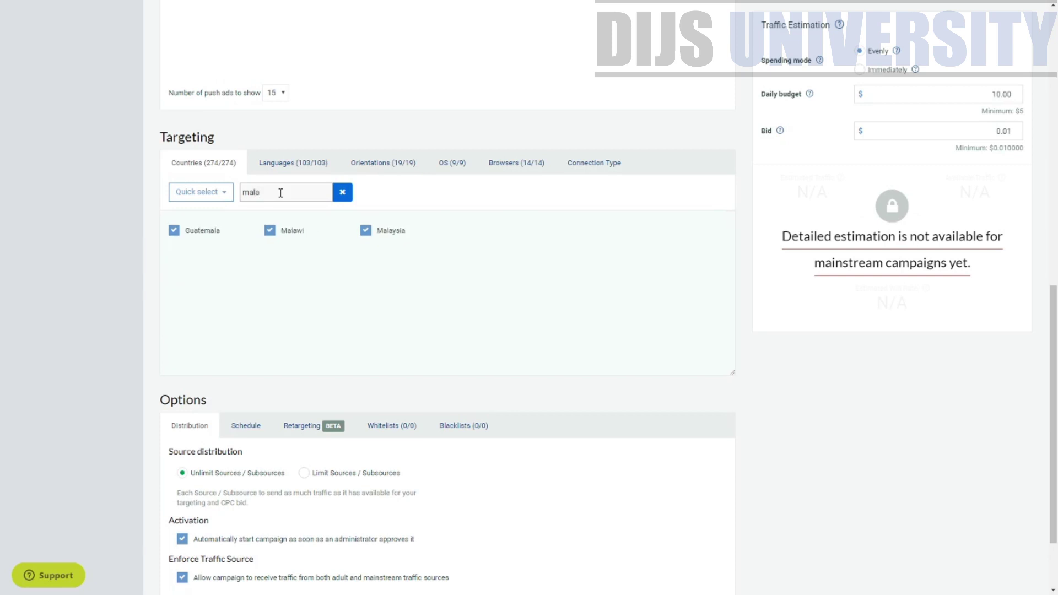
click(366, 232)
click(366, 233)
click(209, 197)
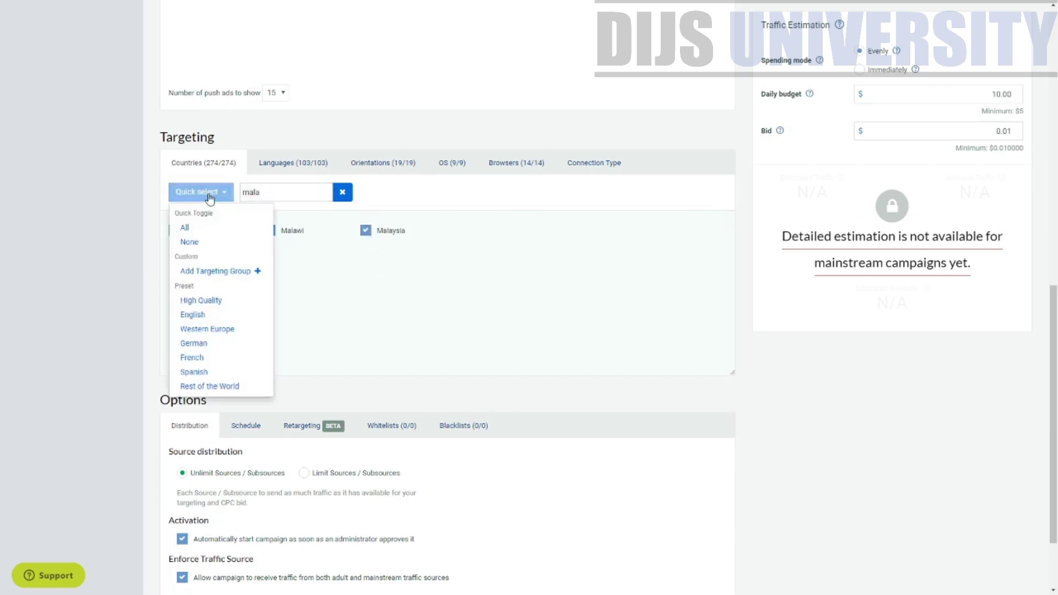
click(190, 243)
click(365, 231)
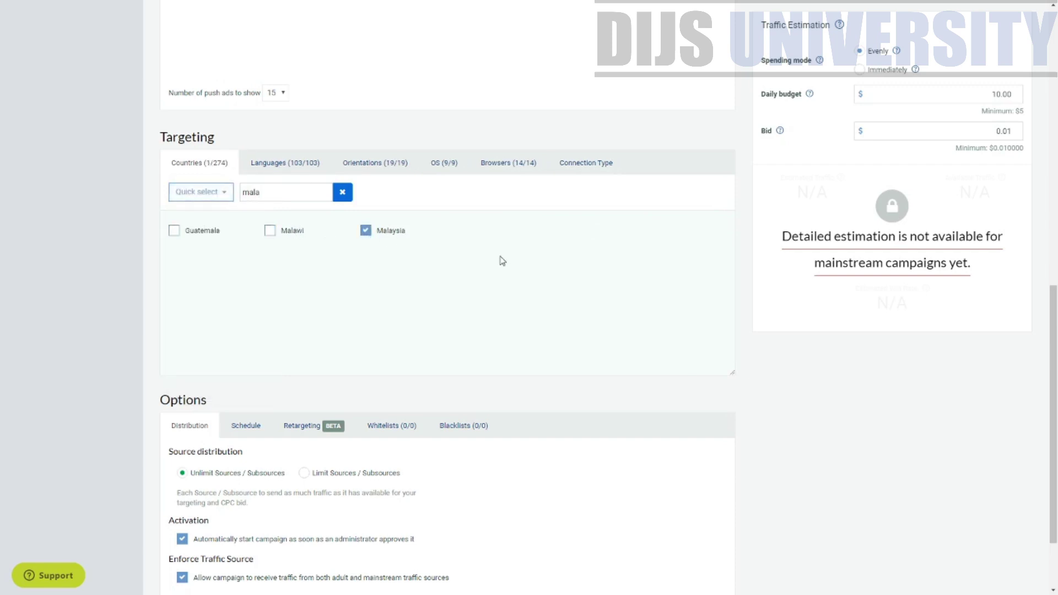
Clear all languages, filter for 'engl' and tick English as the only language.
click(300, 164)
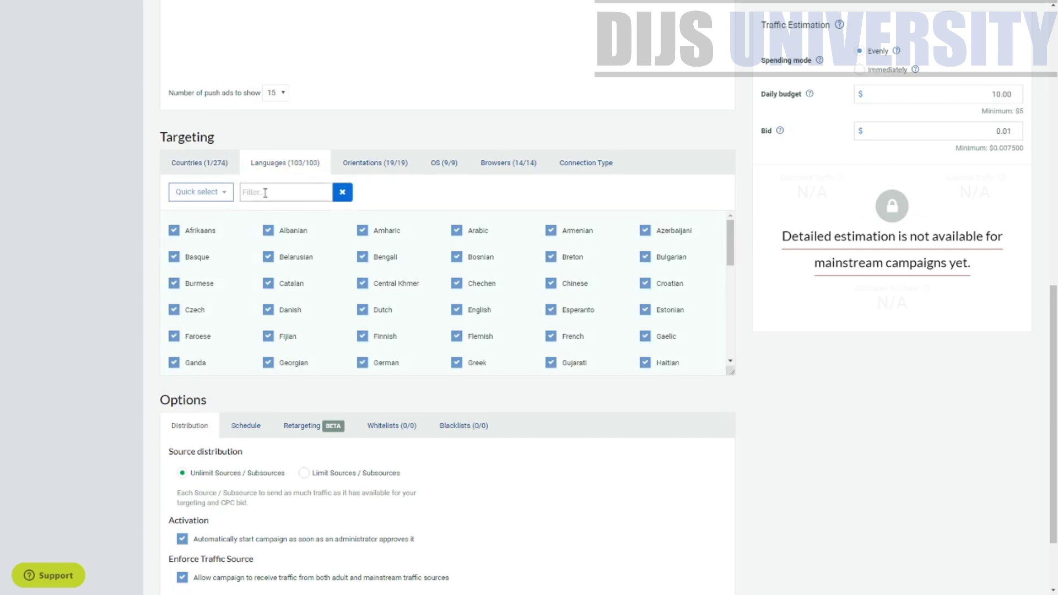
click(201, 192)
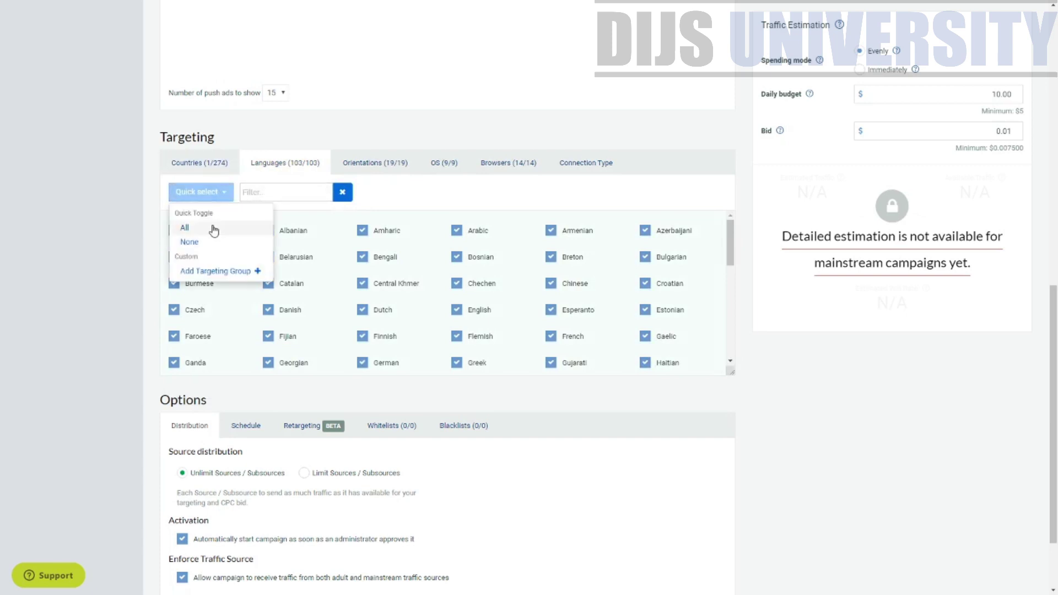
click(205, 243)
click(299, 197)
text(english)
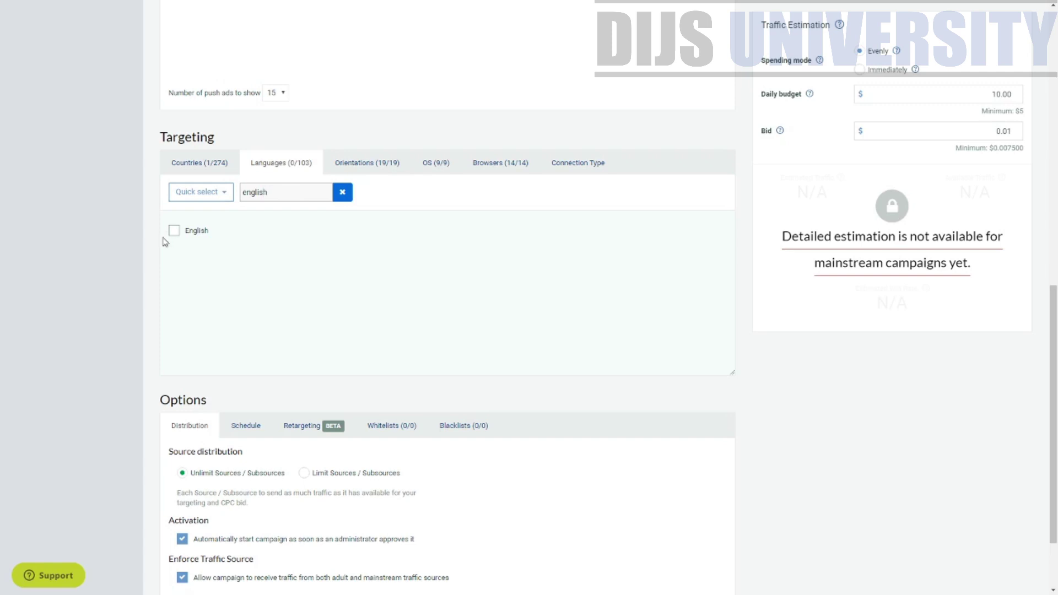
click(174, 231)
click(378, 162)
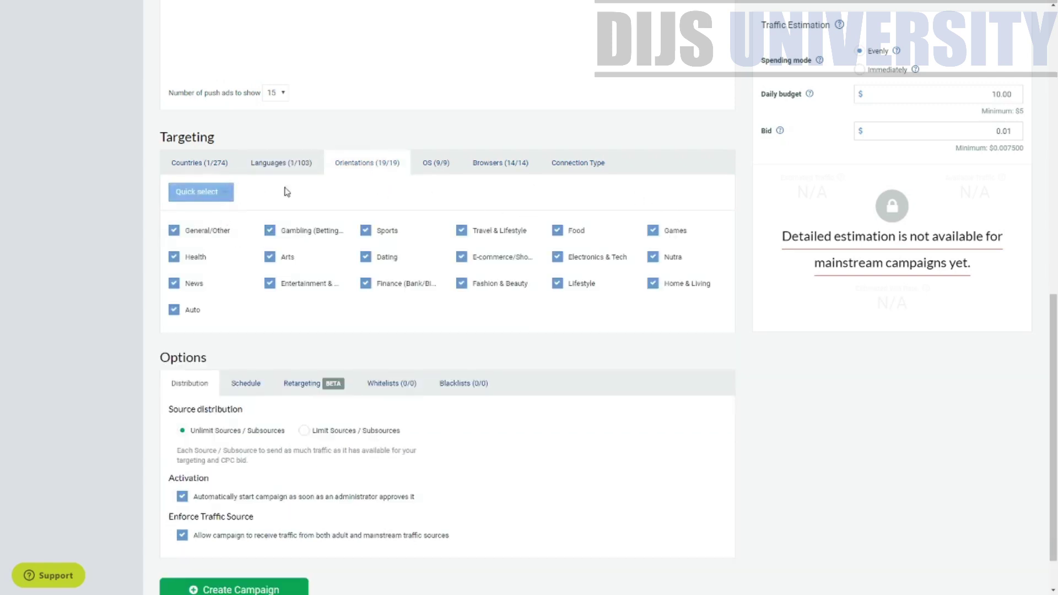
Set Webview targeting to Webviews Only, keeping all 14 browsers targeted.
click(434, 164)
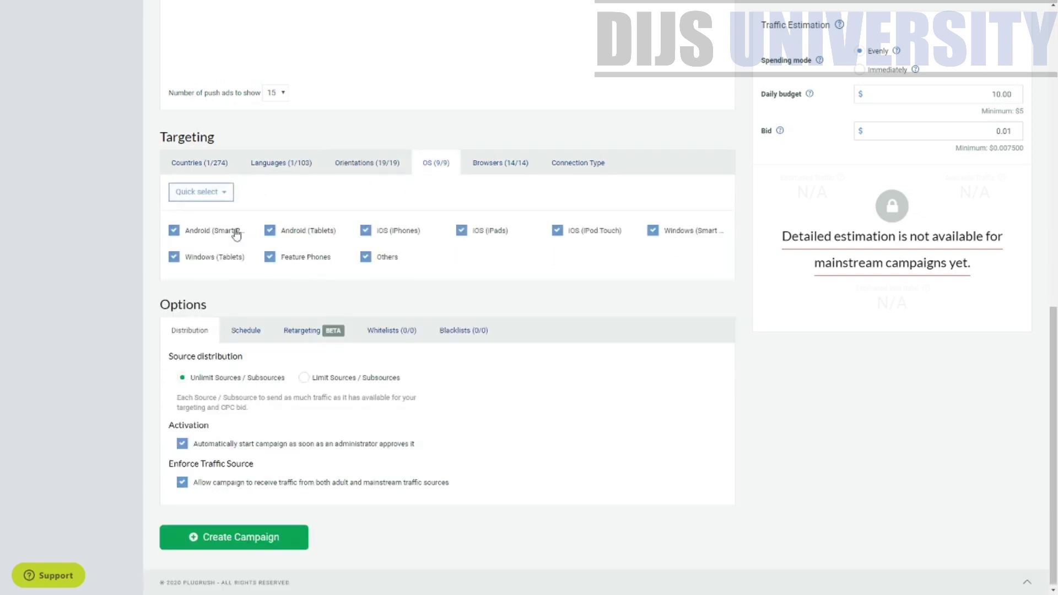
click(492, 167)
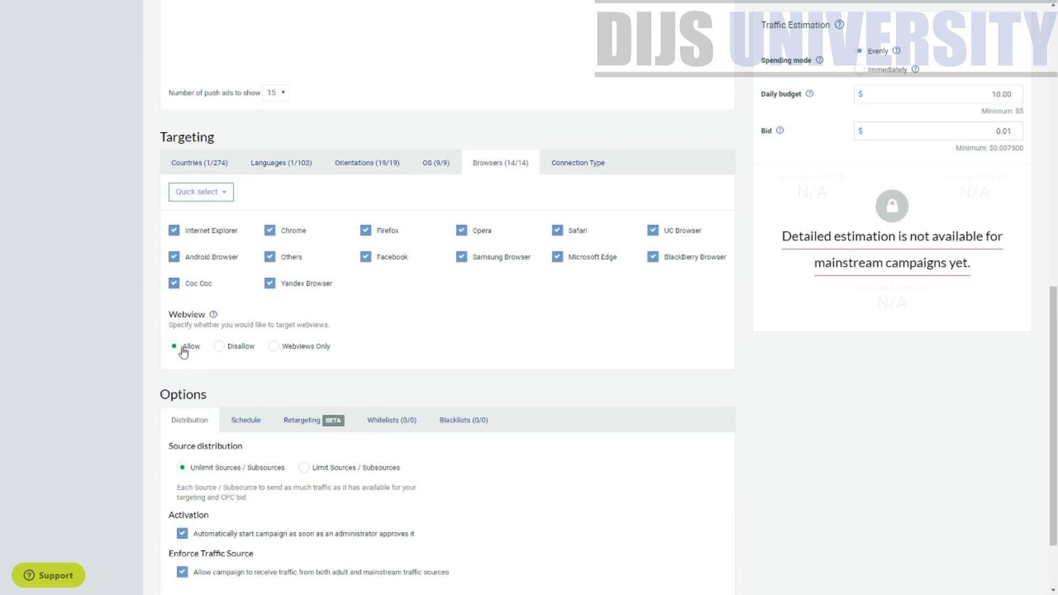
drag(181, 325, 334, 329)
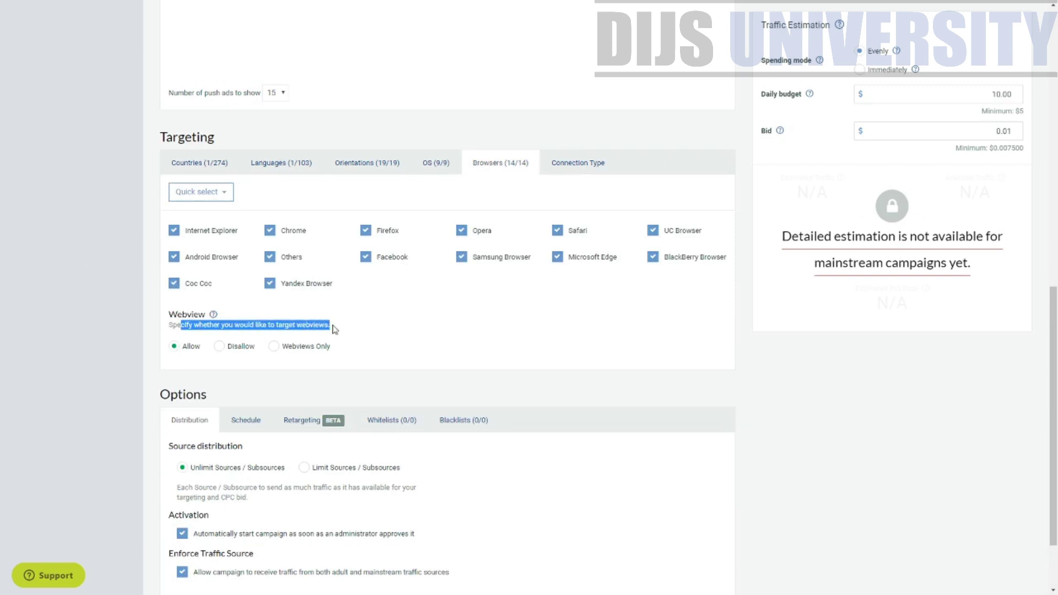
mouse_move(214, 318)
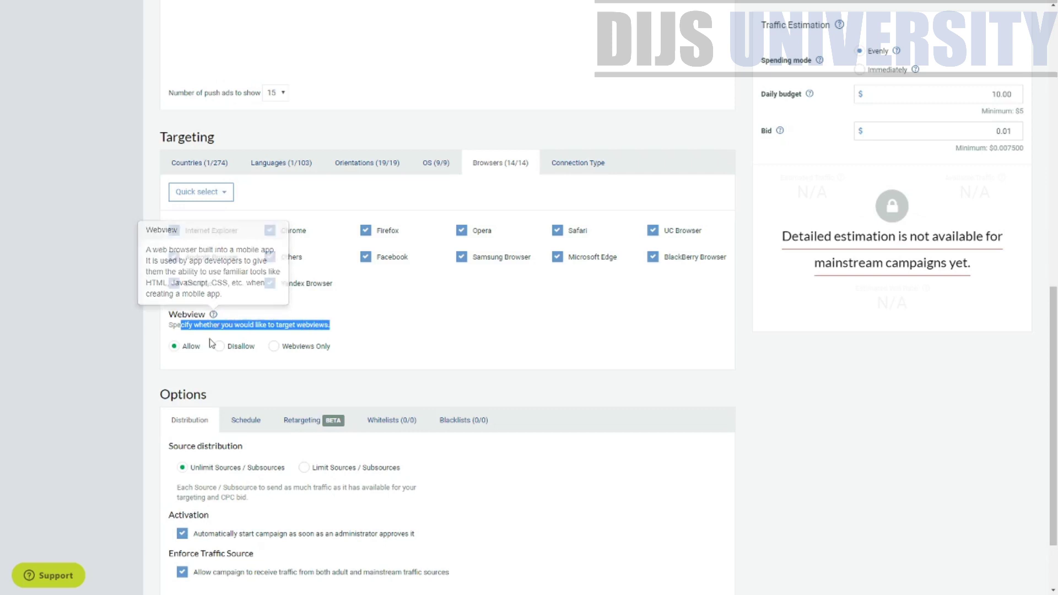
click(275, 348)
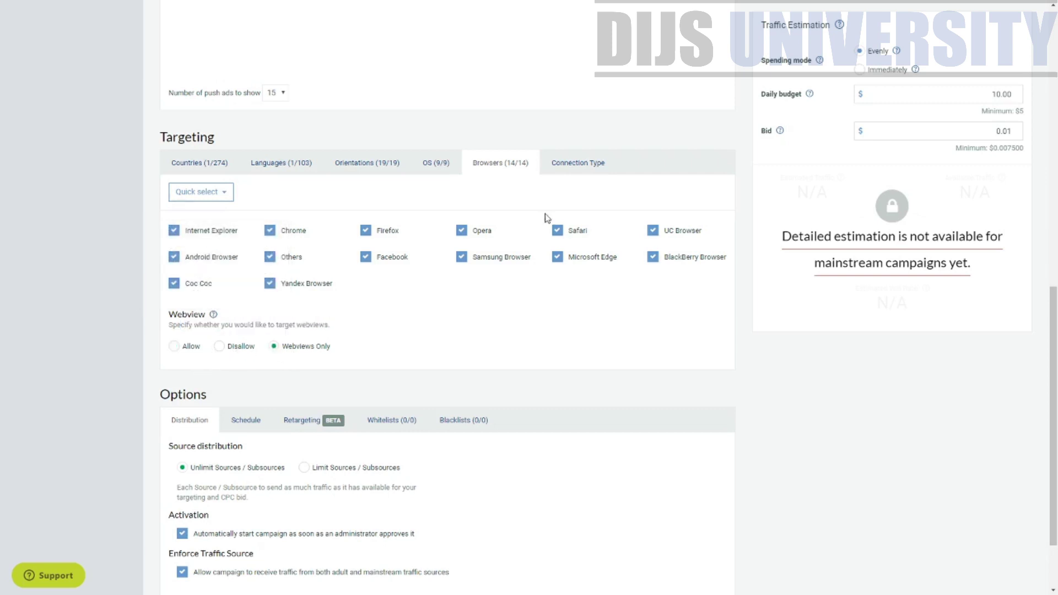
Under Distribution, untick 'Allow campaign to receive traffic from both adult and mainstream traffic sources', leaving auto-start on approval enabled.
click(577, 164)
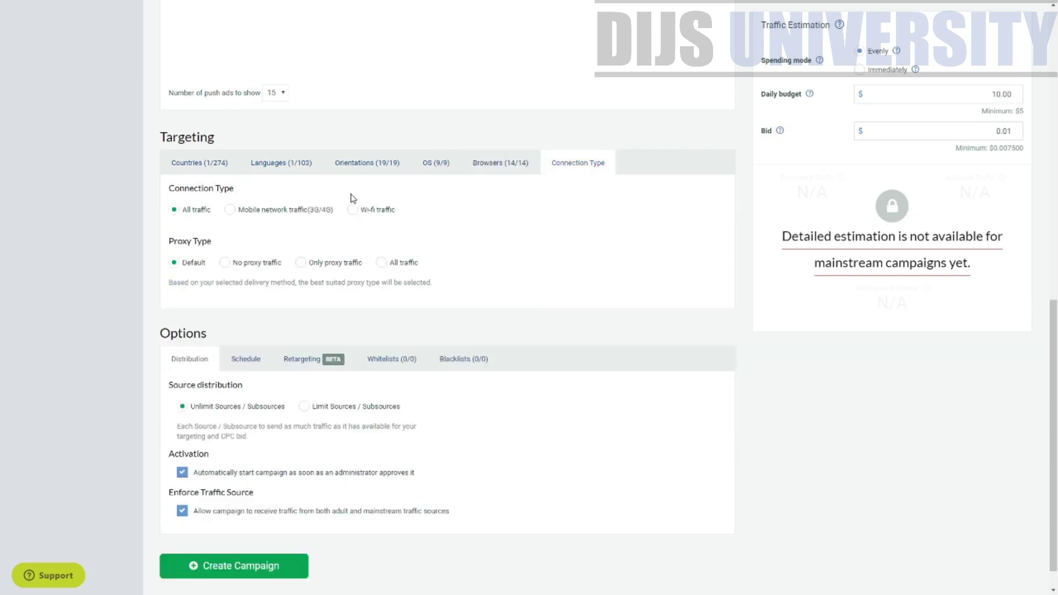
scroll(237, 320, down, 1)
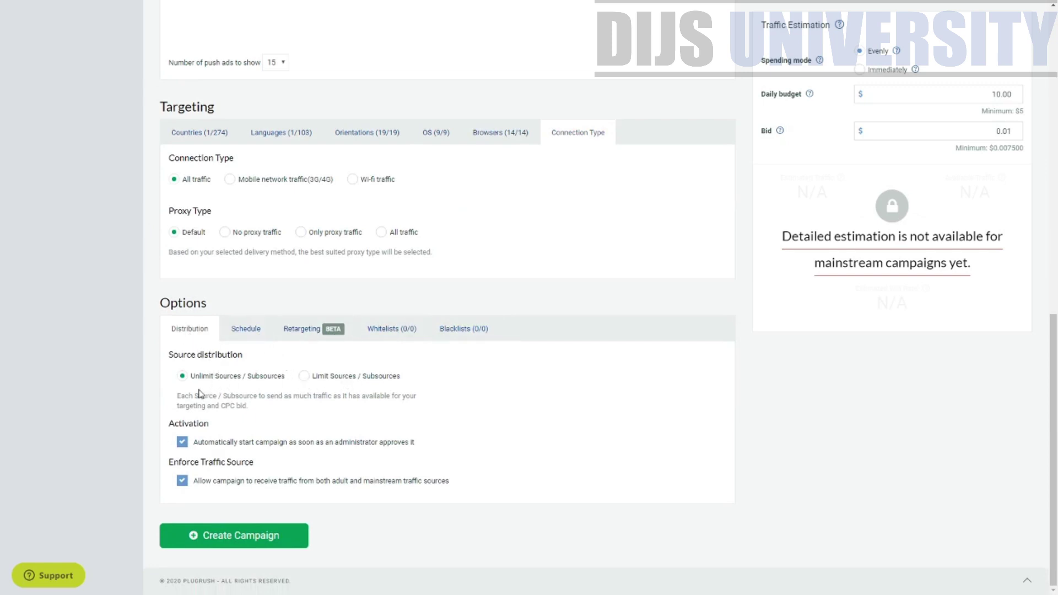
triple_click(313, 378)
drag(234, 442, 437, 442)
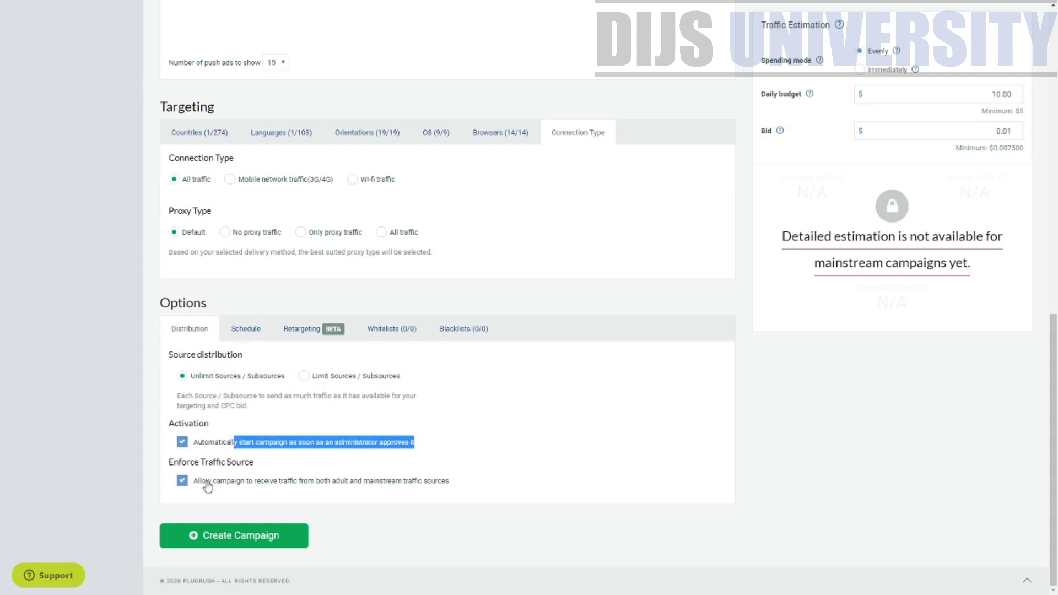
drag(206, 482, 474, 500)
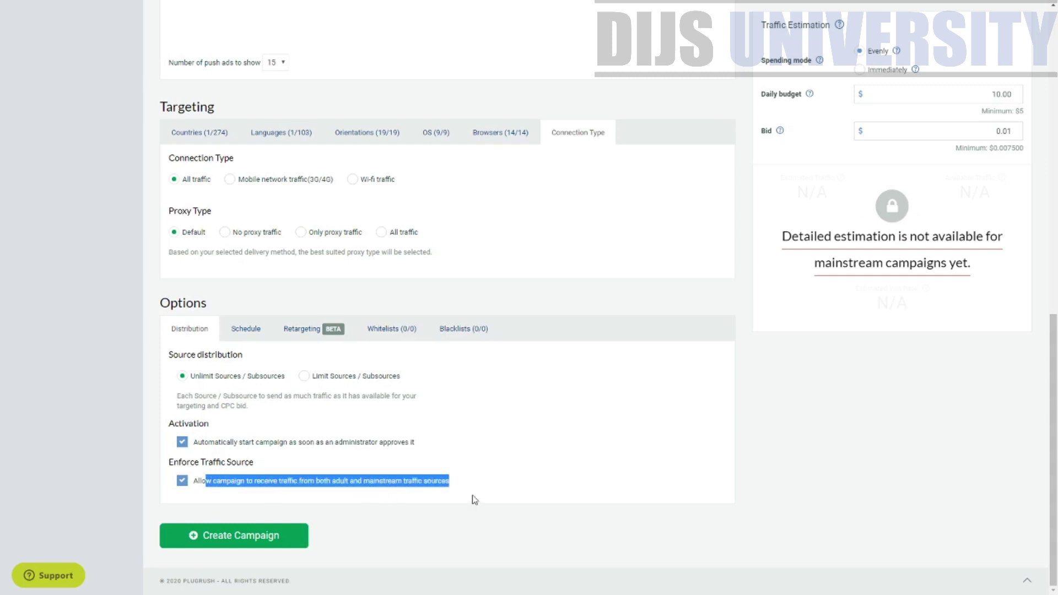
click(473, 502)
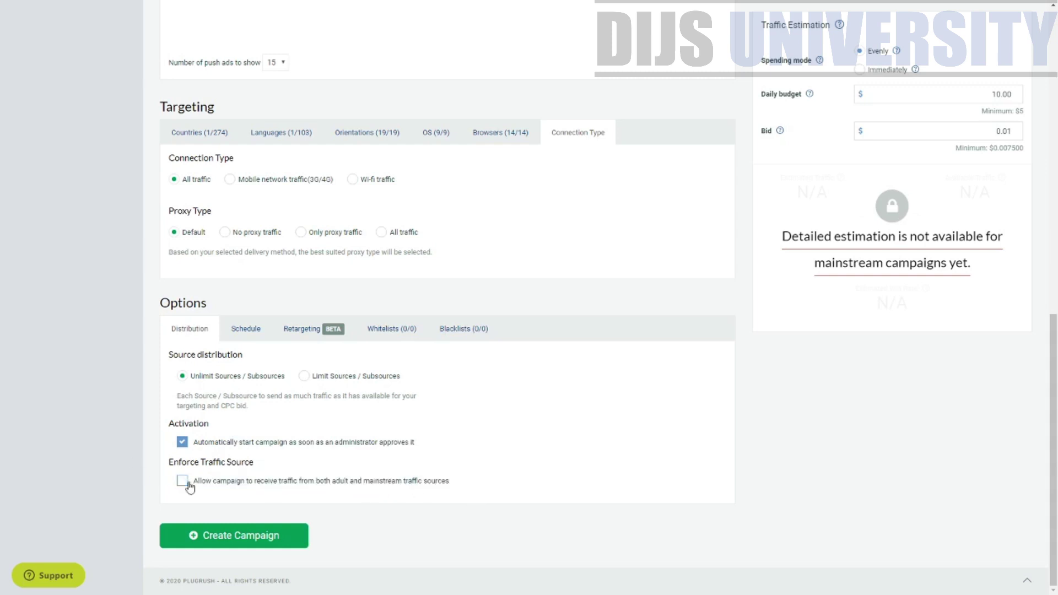
Look over the campaign's Schedule and Retargeting options.
click(246, 329)
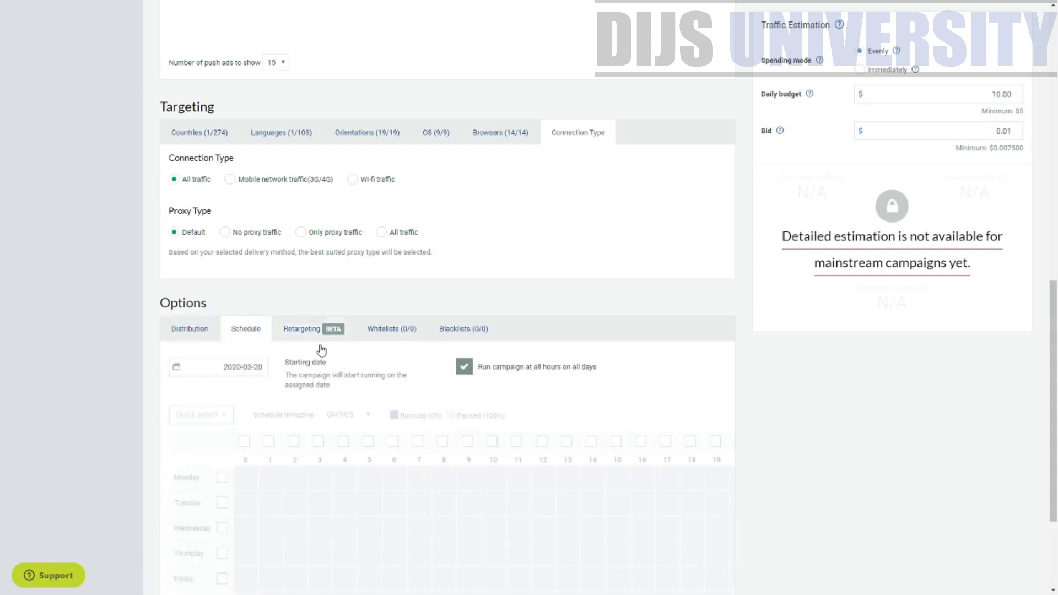
scroll(404, 437, down, 3)
scroll(342, 370, up, 4)
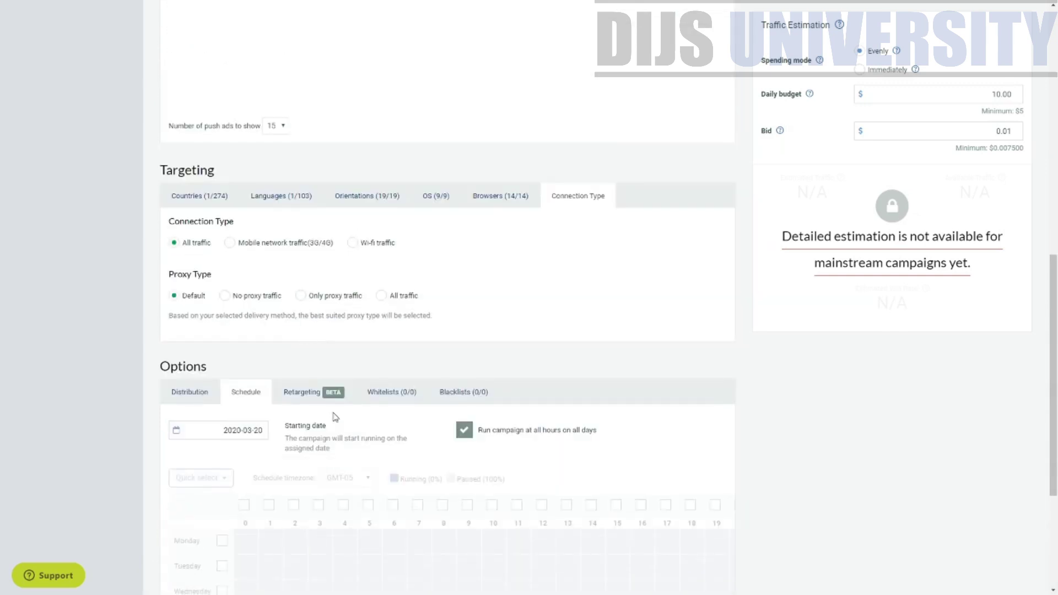
click(313, 398)
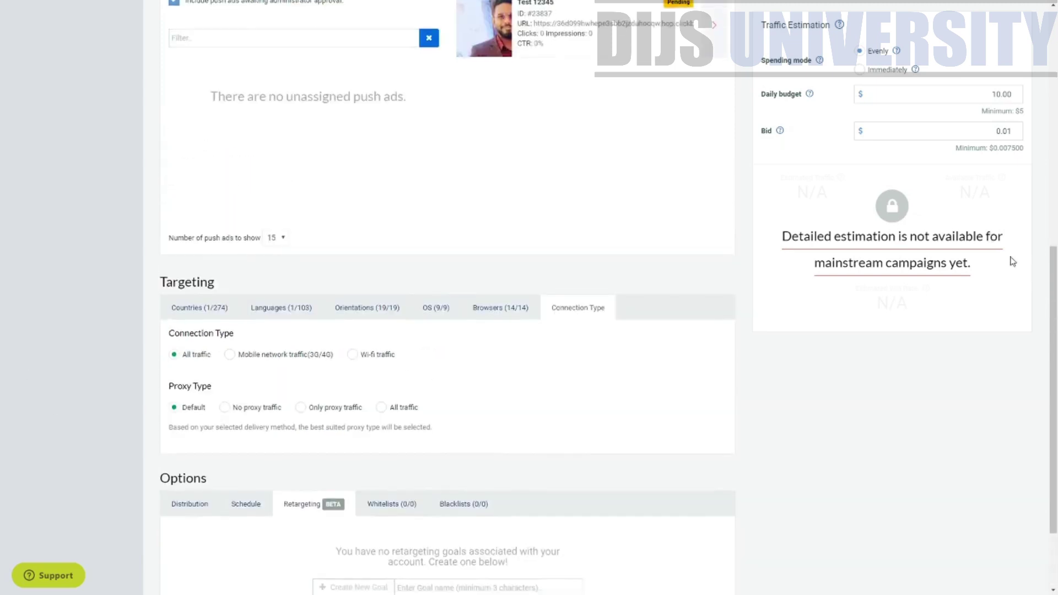
scroll(1012, 261, up, 10)
scroll(410, 174, up, 2)
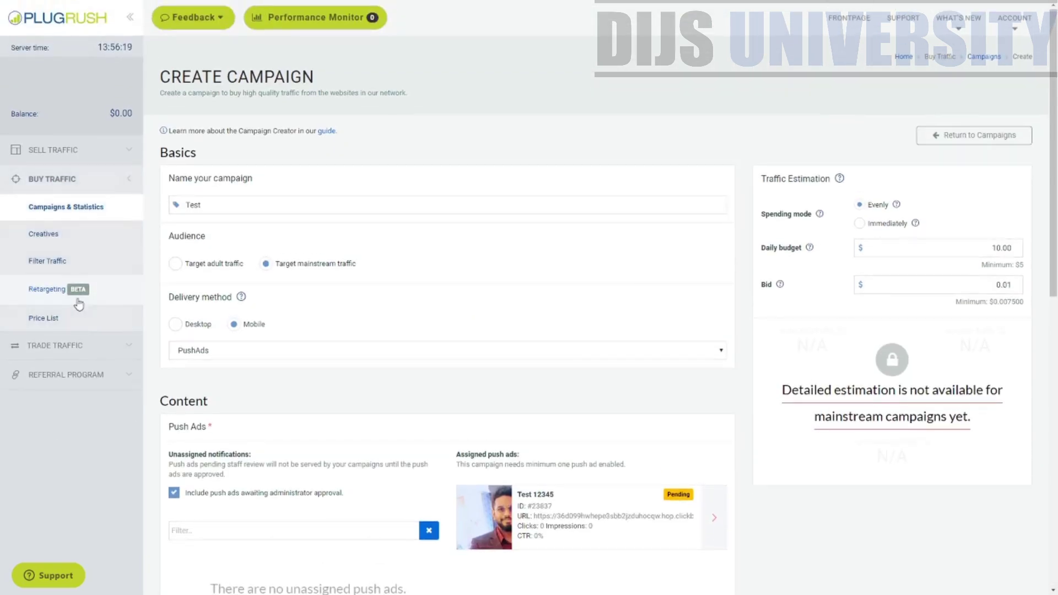
scroll(300, 345, down, 10)
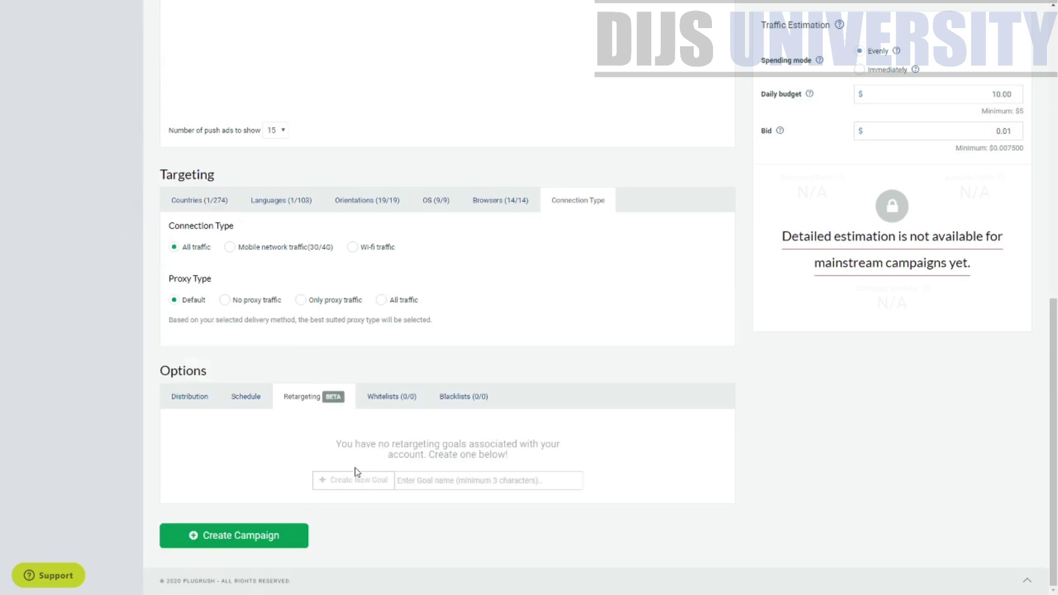
scroll(213, 331, up, 6)
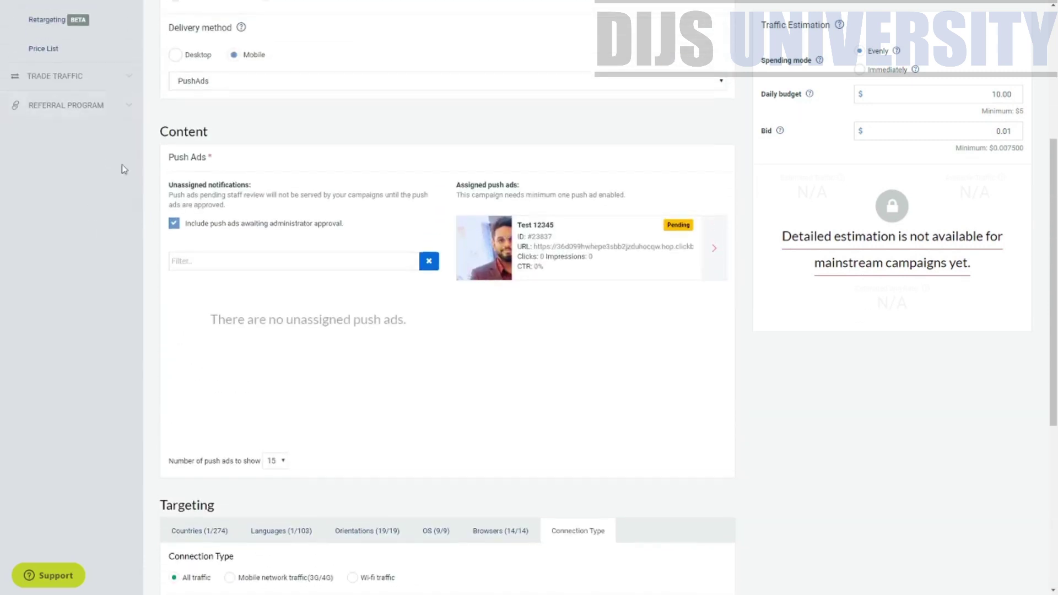
scroll(124, 169, up, 3)
scroll(371, 501, down, 10)
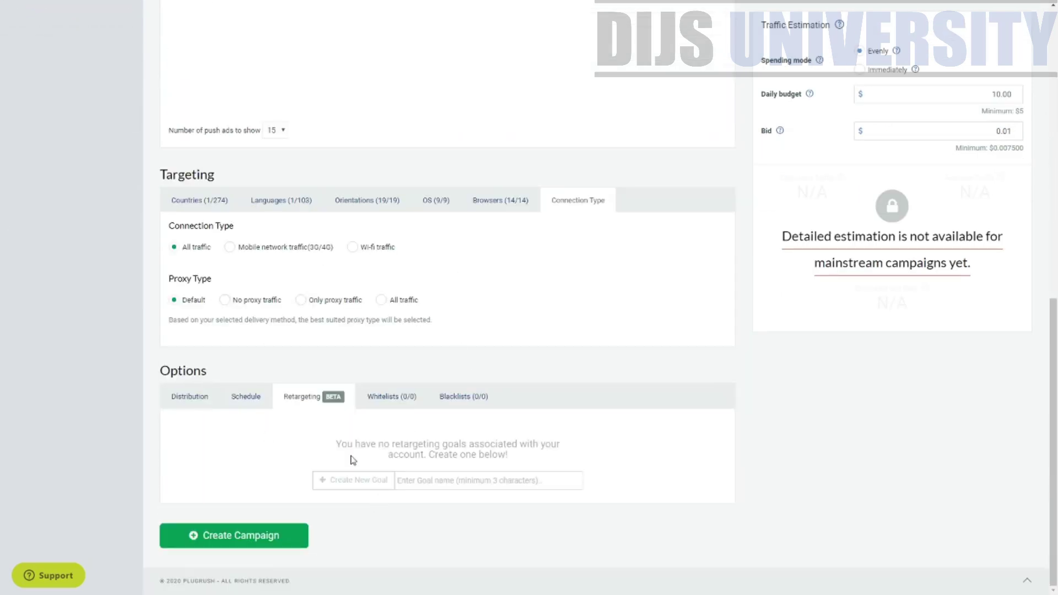
Check the Whitelists and Blacklists options, confirming none are applied (0/0).
click(385, 398)
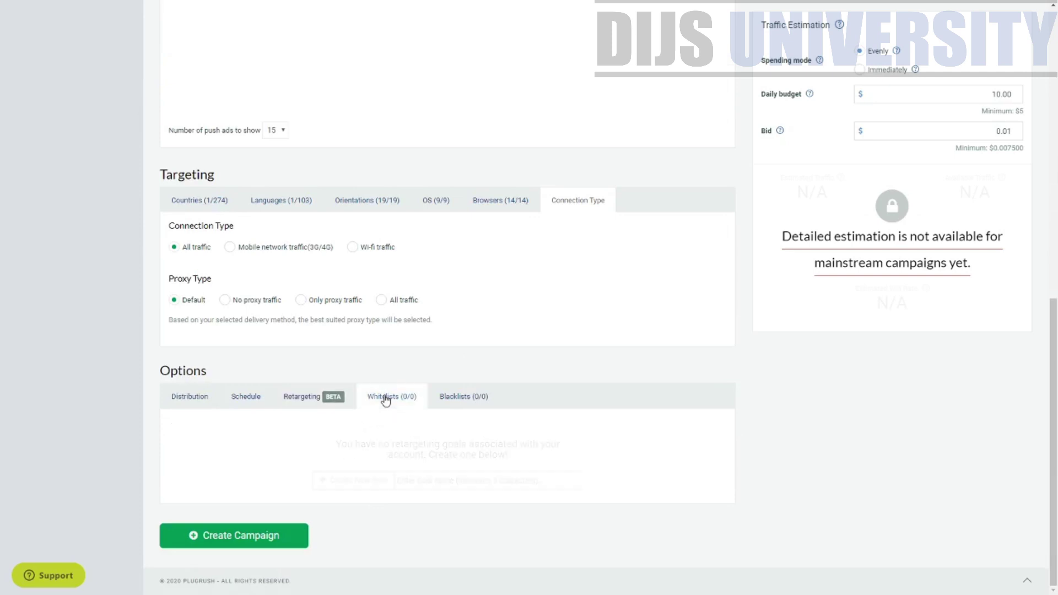
click(468, 397)
scroll(512, 380, down, 1)
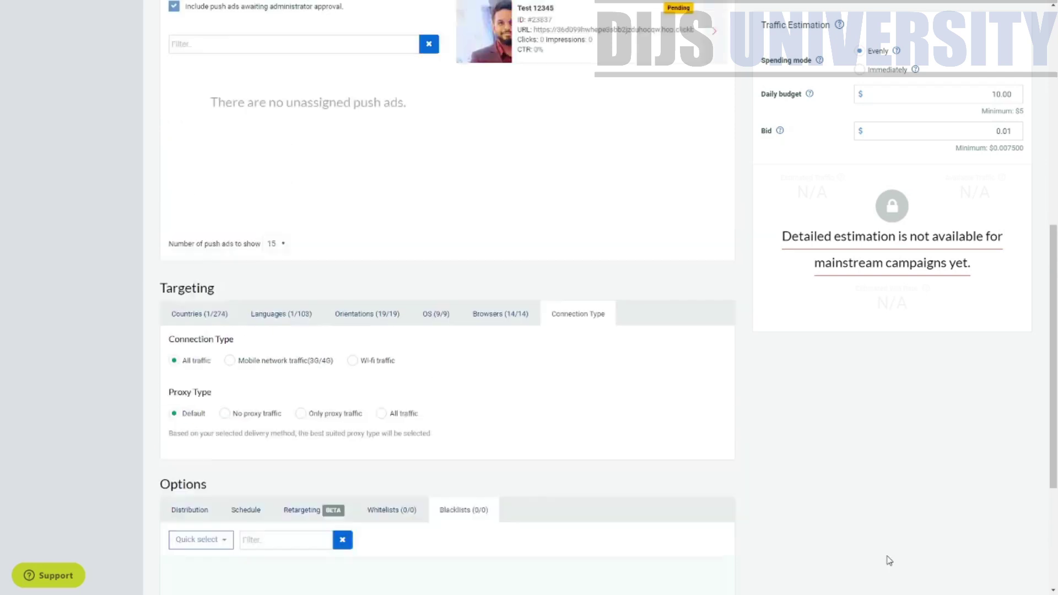
scroll(517, 388, down, 1)
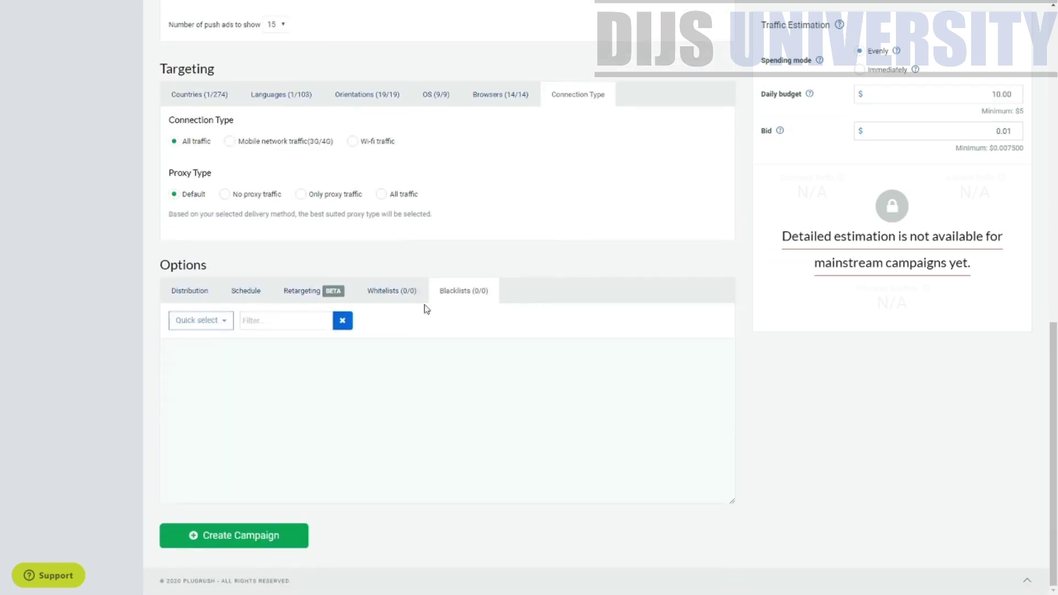
drag(1054, 441, 1055, 125)
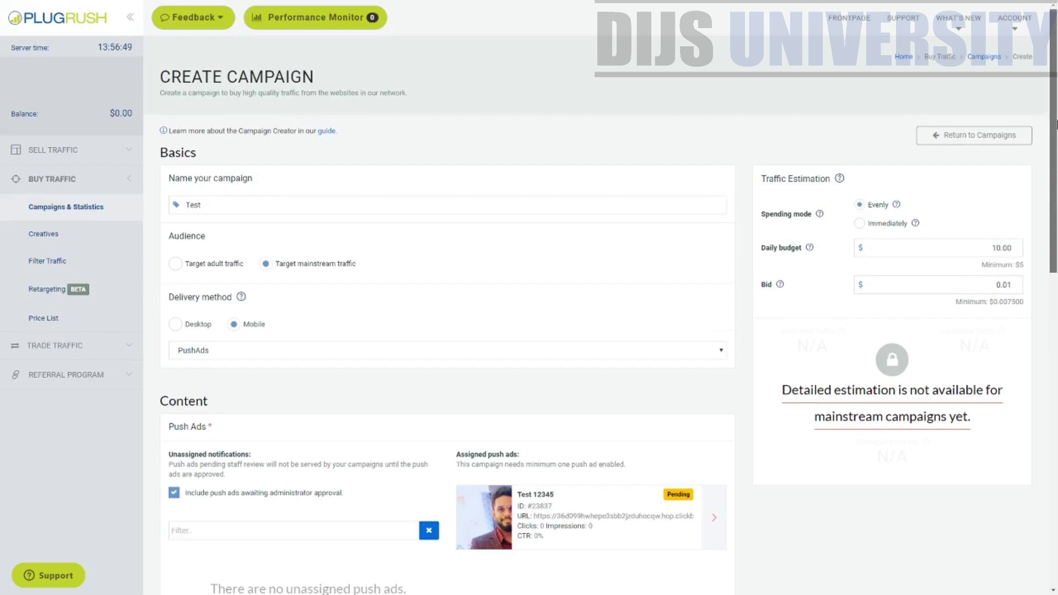
drag(1057, 124, 1057, 159)
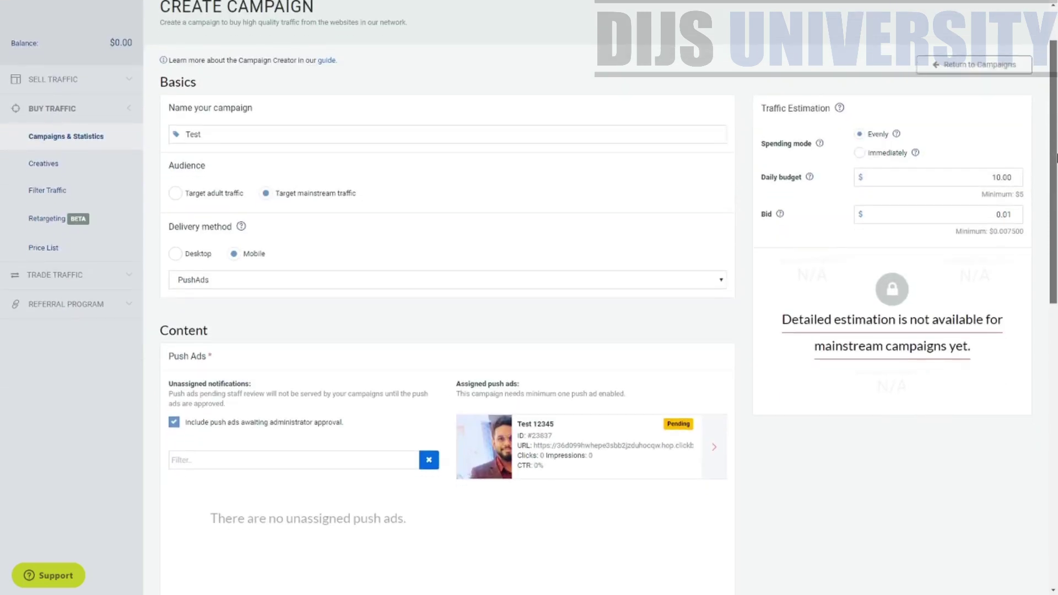
drag(1057, 158, 1056, 447)
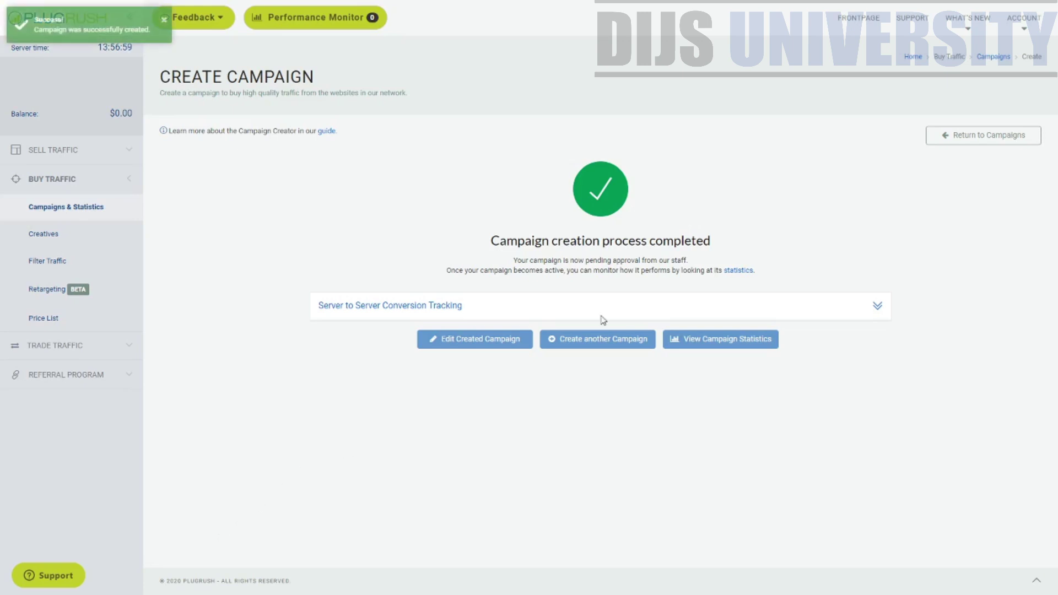
Highlight the 'Campaign creation process completed' message confirming the campaign awaits staff approval.
drag(506, 241, 777, 250)
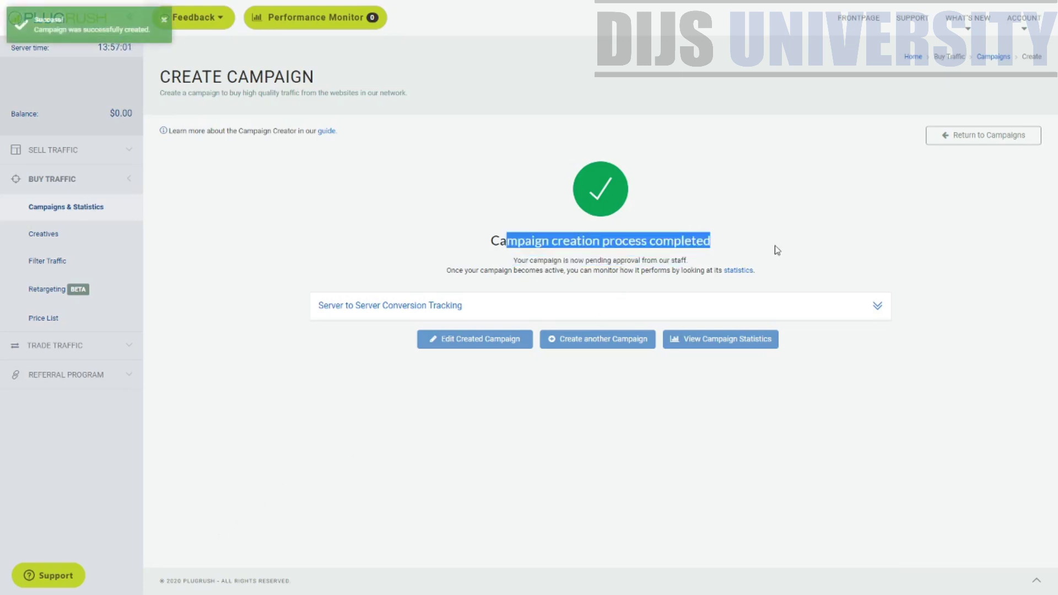